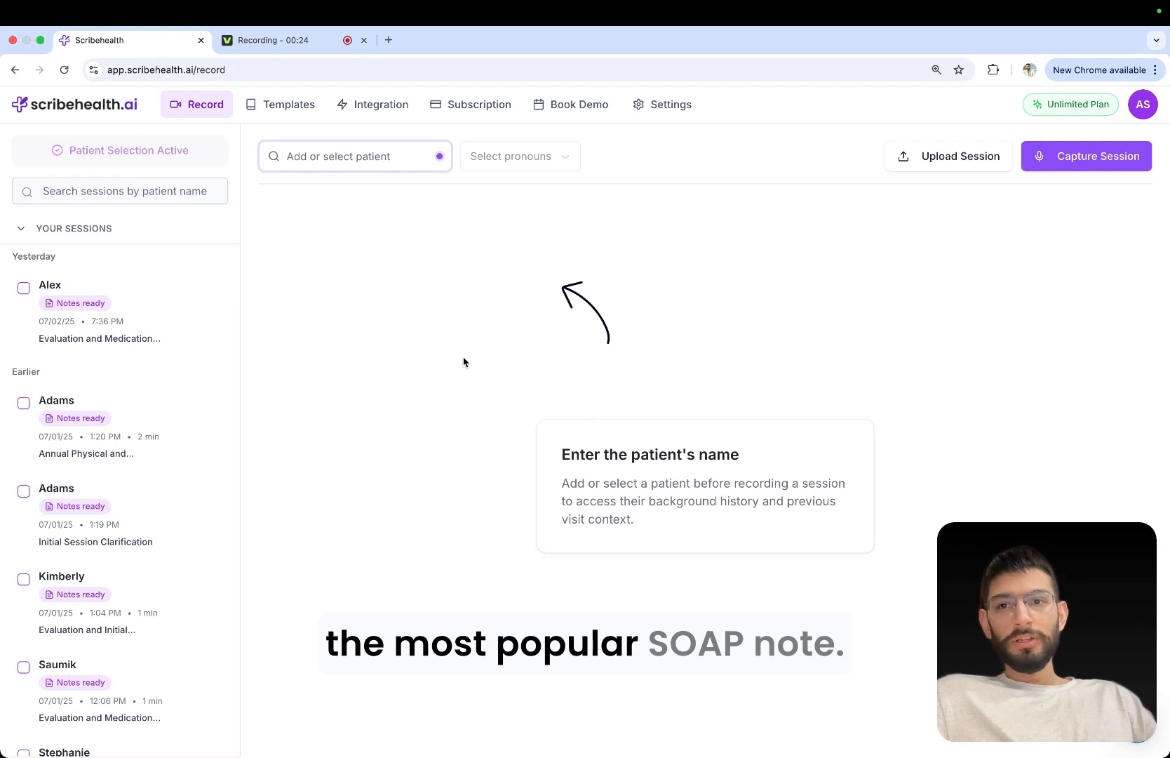
Open the template library and examine the sections of the Simple Soap Template and the Focused Emergency Dept Visit template.
{"action": "left_click", "coordinate": [272, 108]}
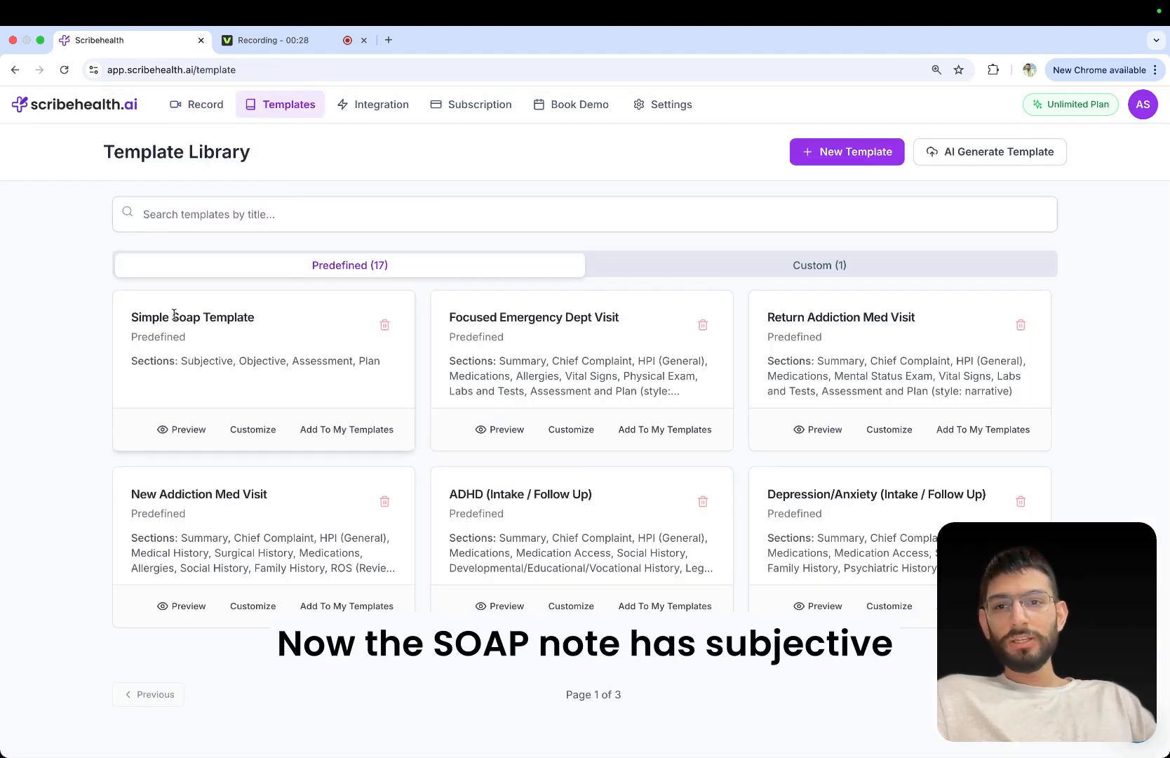
{"action": "left_click_drag", "start_coordinate": [173, 317], "coordinate": [264, 317]}
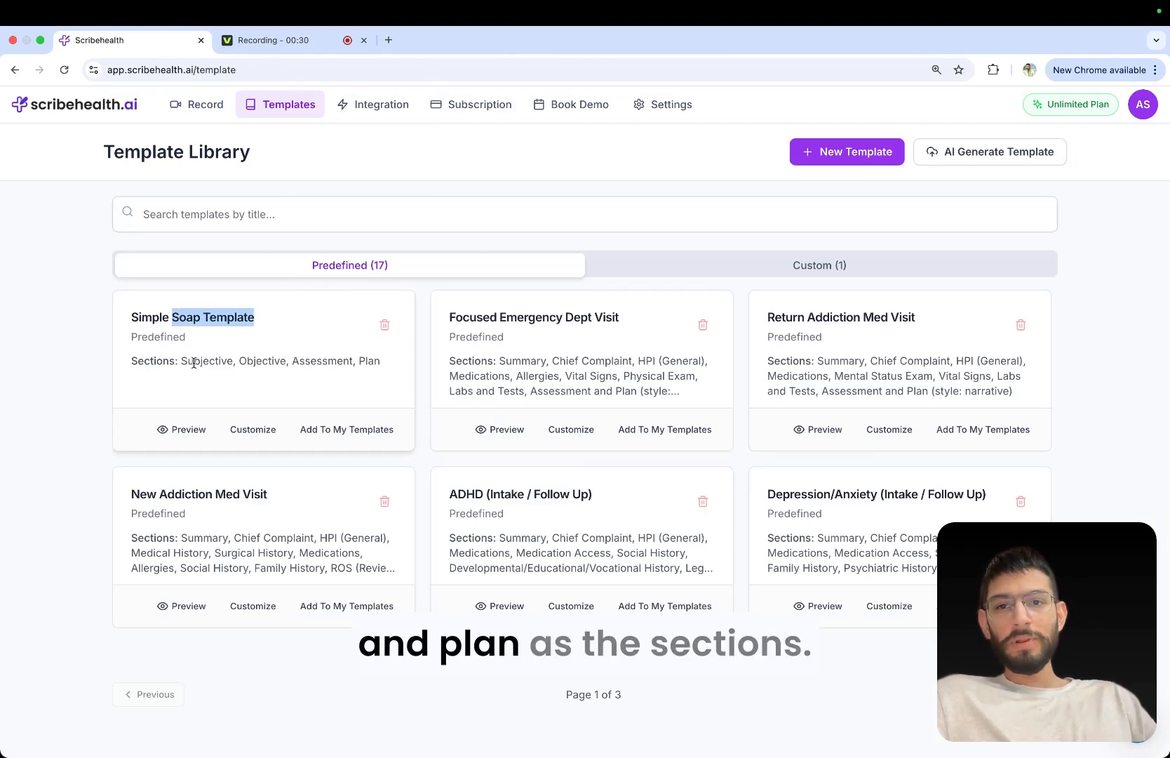
{"action": "left_click_drag", "start_coordinate": [181, 361], "coordinate": [381, 361]}
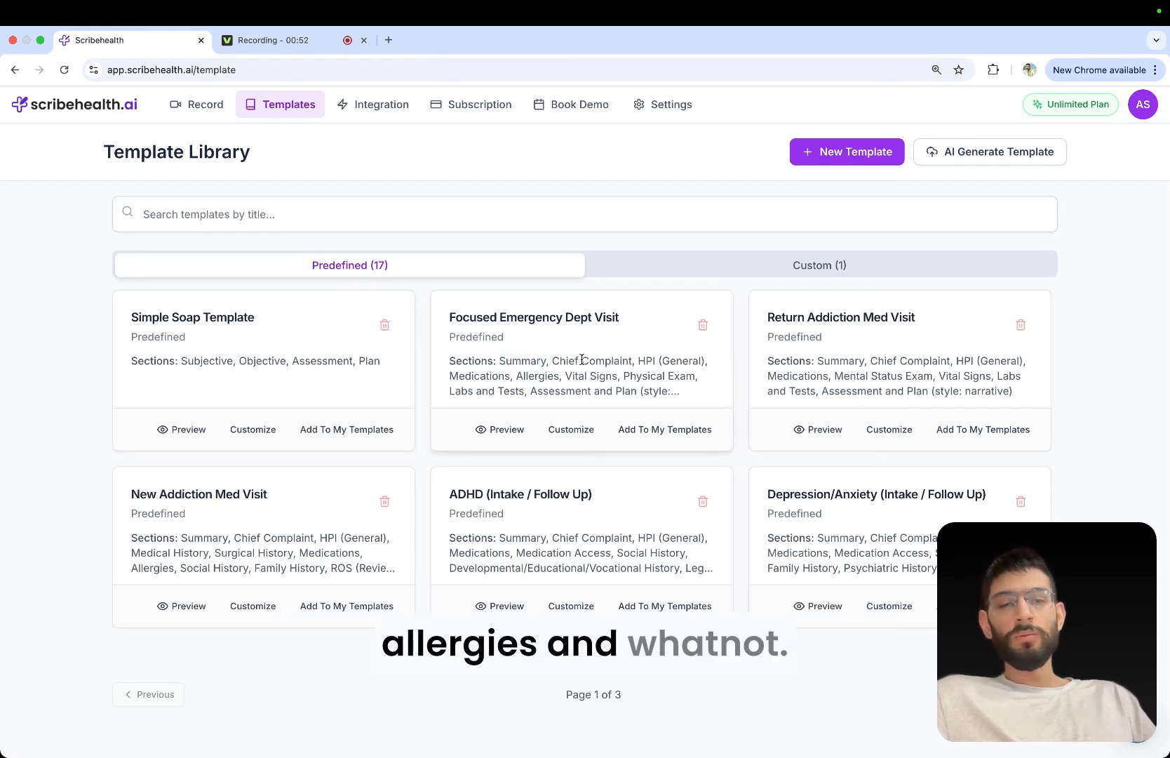
{"action": "triple_click", "coordinate": [606, 361]}
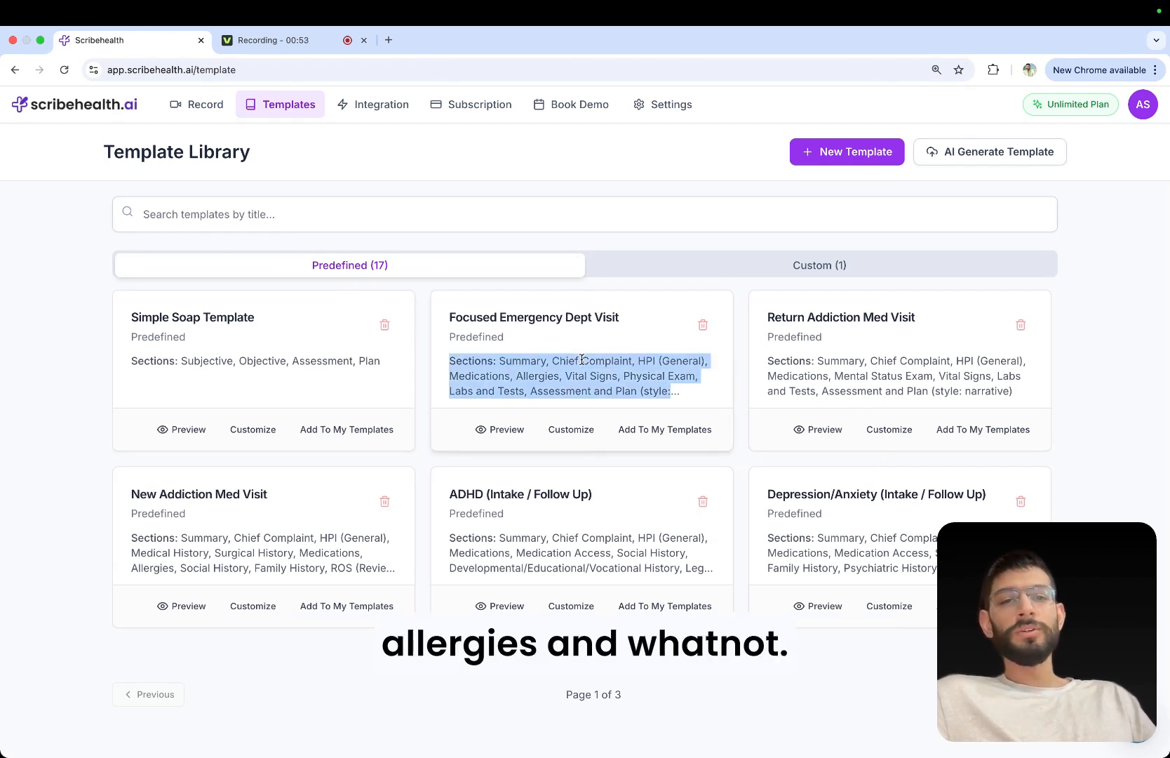
{"action": "double_click", "coordinate": [483, 376]}
{"action": "double_click", "coordinate": [534, 376]}
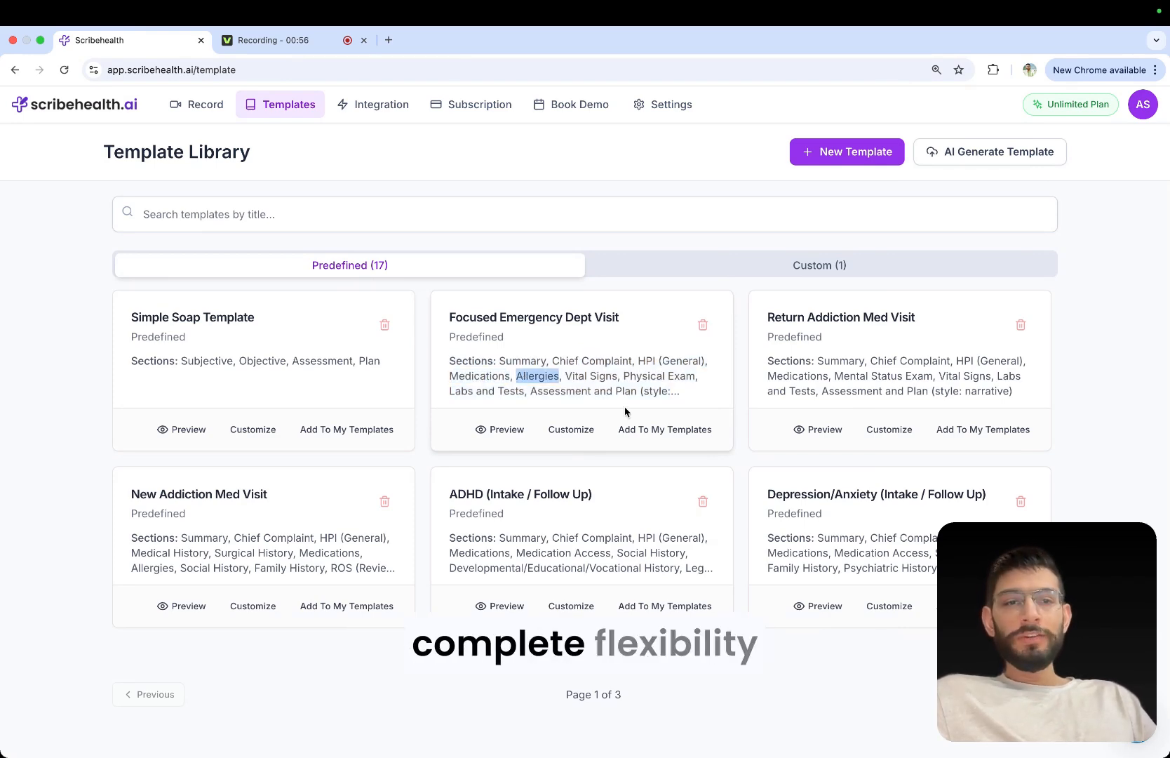
{"action": "left_click", "coordinate": [696, 388]}
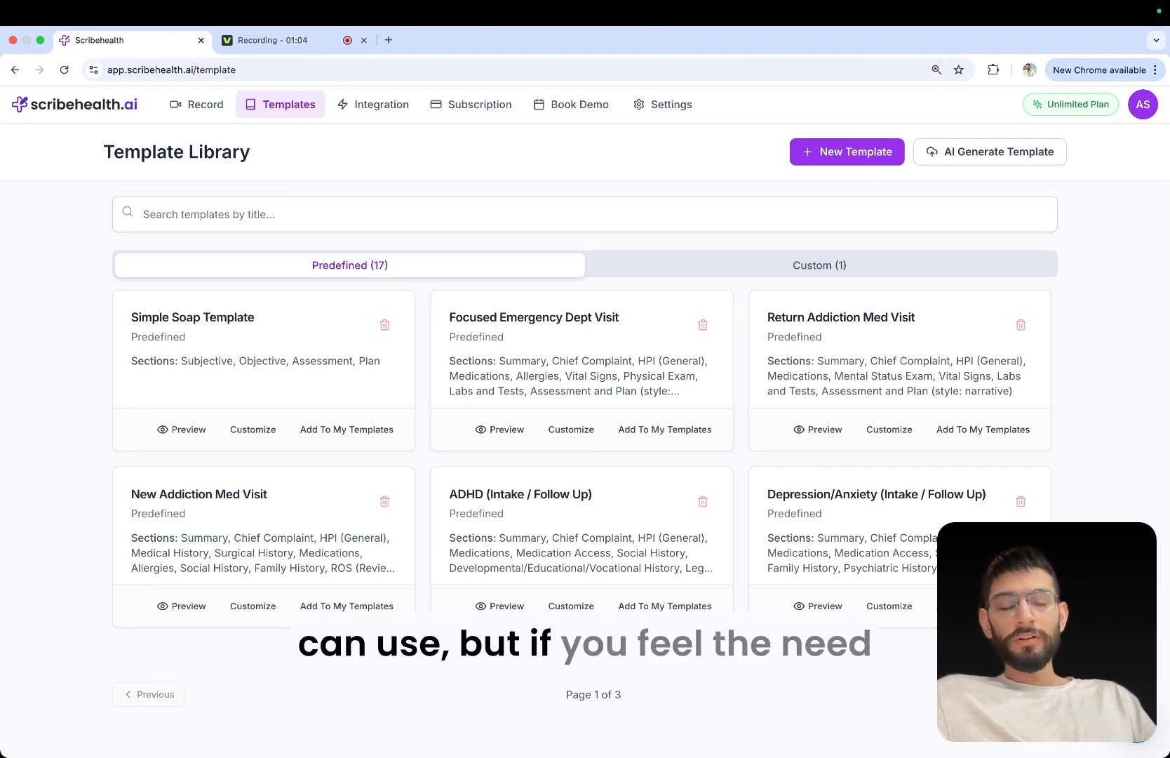
Browse all pages of predefined templates and check the custom templates, returning to the predefined list.
{"action": "left_click", "coordinate": [1029, 694]}
{"action": "left_click", "coordinate": [1030, 694]}
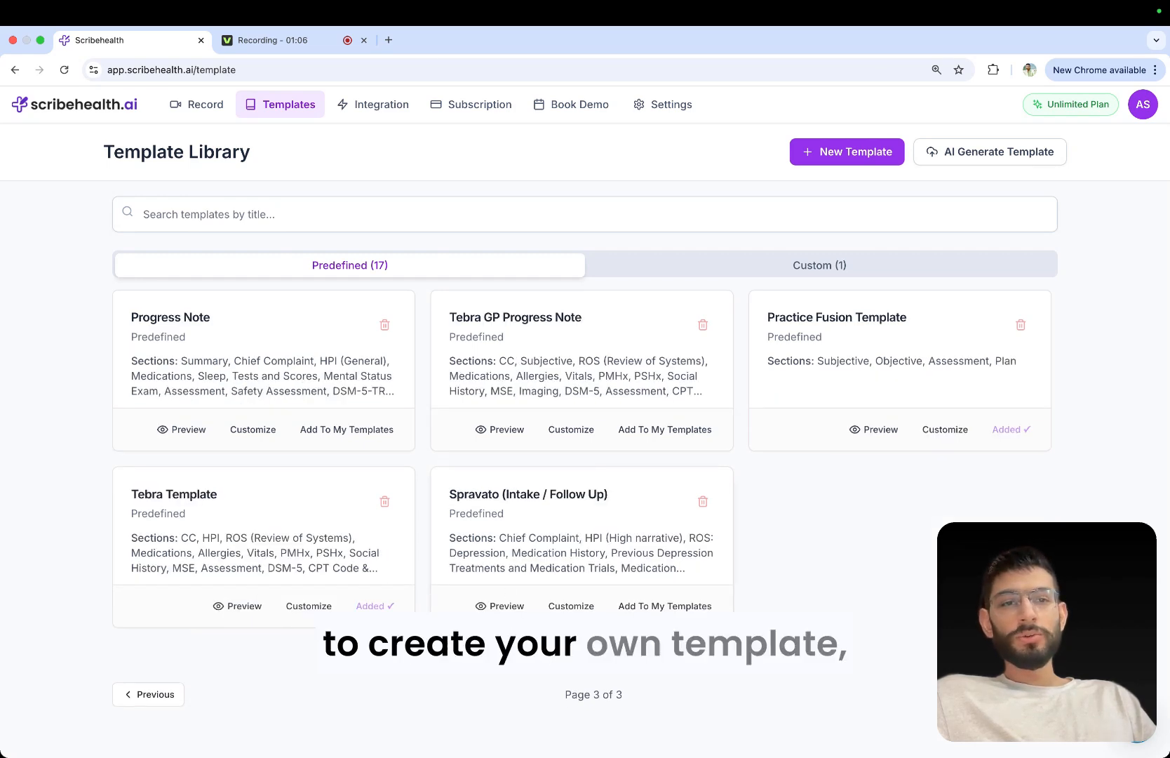
{"action": "left_click", "coordinate": [146, 694]}
{"action": "left_click", "coordinate": [140, 696]}
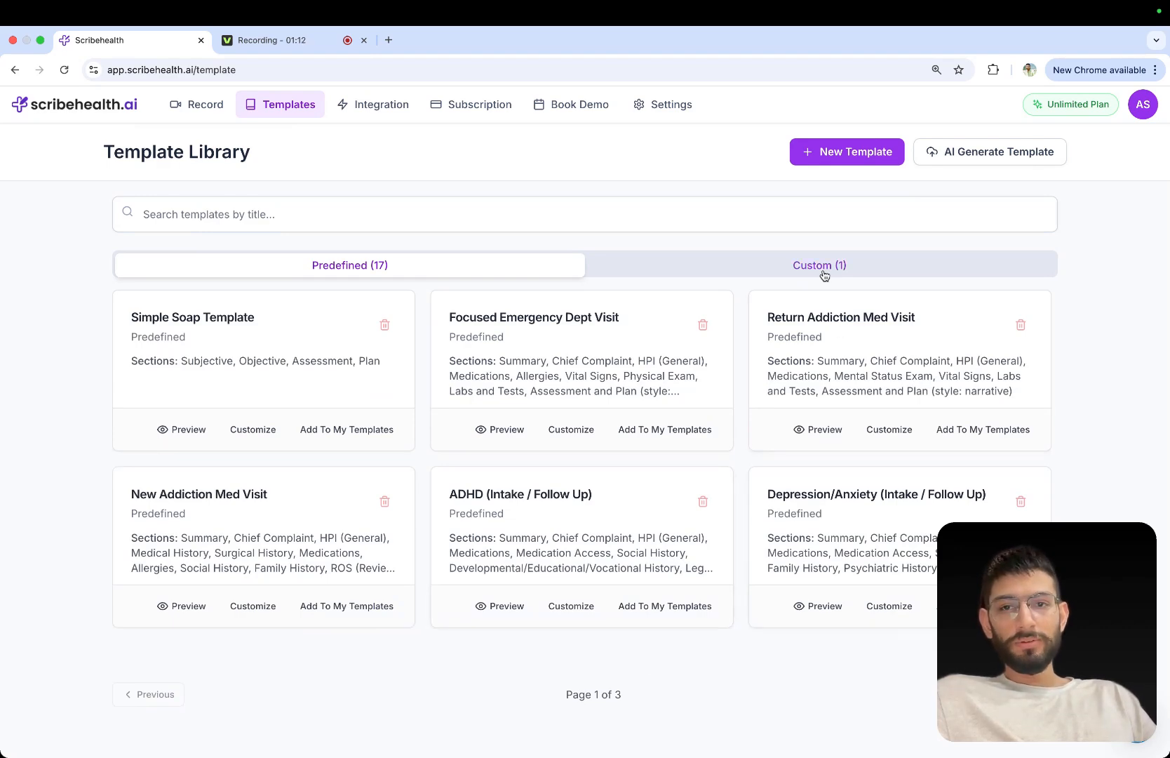
{"action": "left_click", "coordinate": [994, 277]}
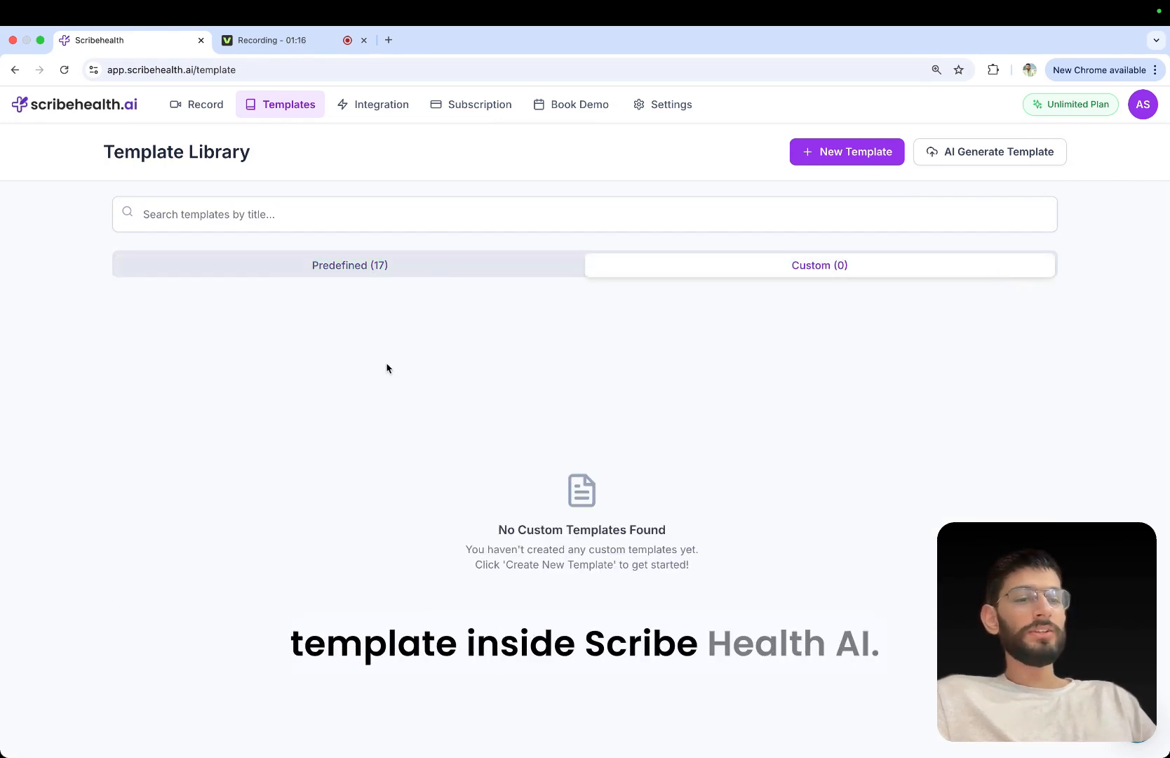
{"action": "left_click", "coordinate": [439, 263]}
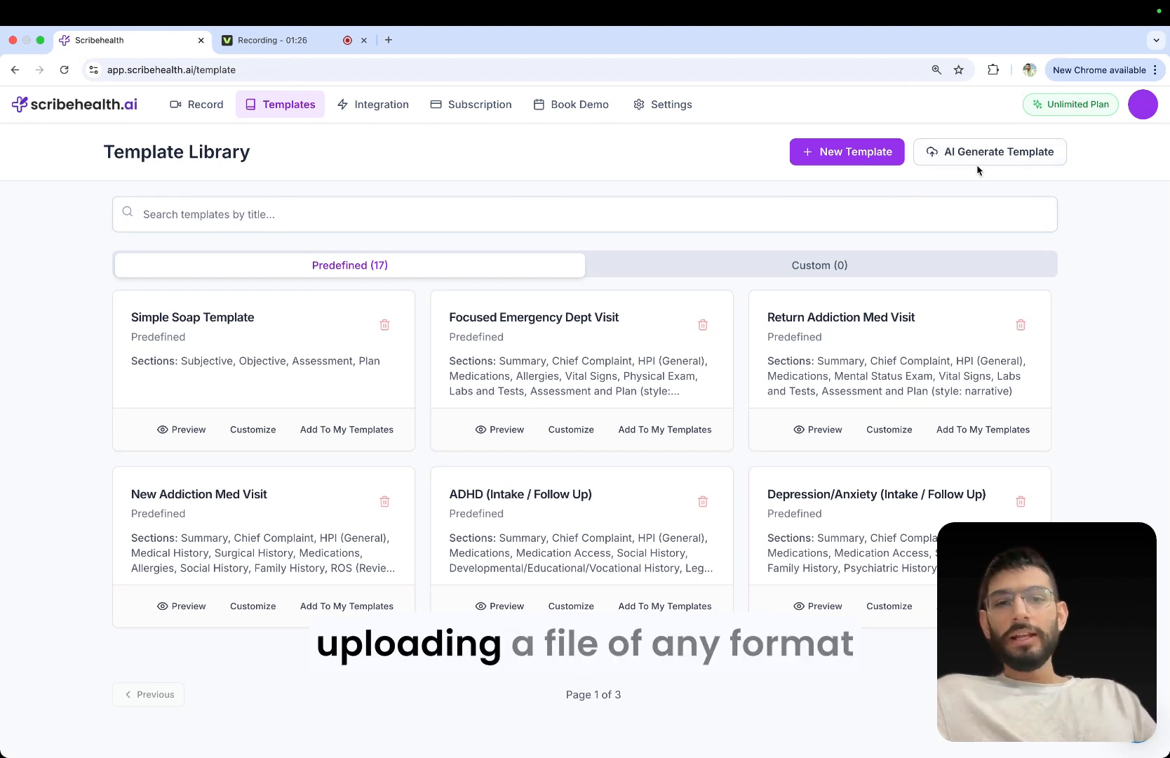
Generate a template with AI by uploading Intake Template.pdf from the Desktop and processing it.
{"action": "left_click", "coordinate": [1001, 164]}
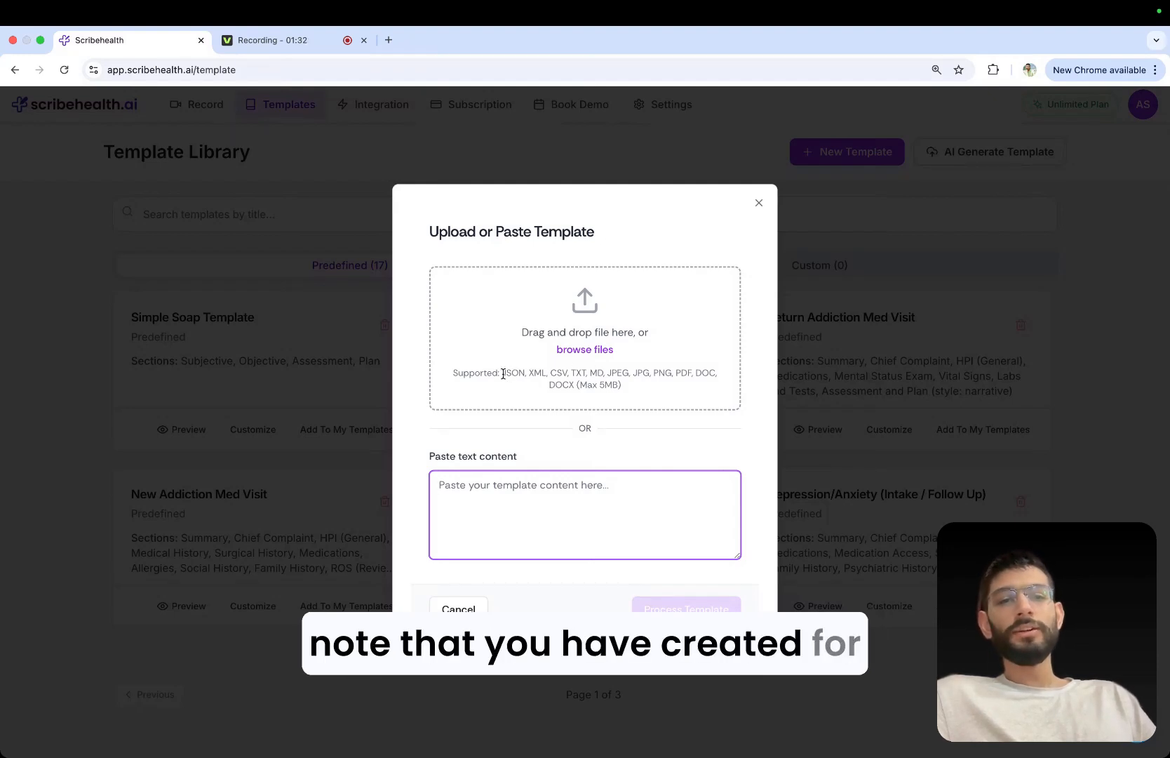
{"action": "left_click_drag", "start_coordinate": [502, 376], "coordinate": [721, 383]}
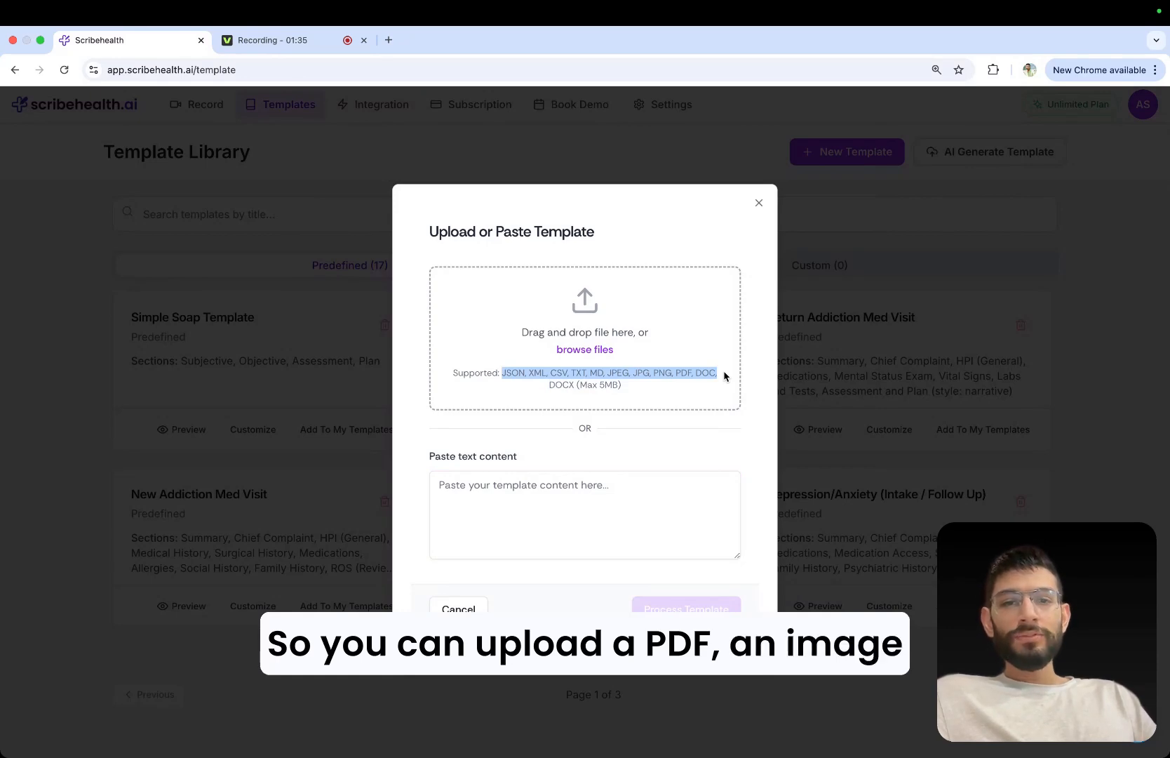
{"action": "left_click", "coordinate": [725, 377]}
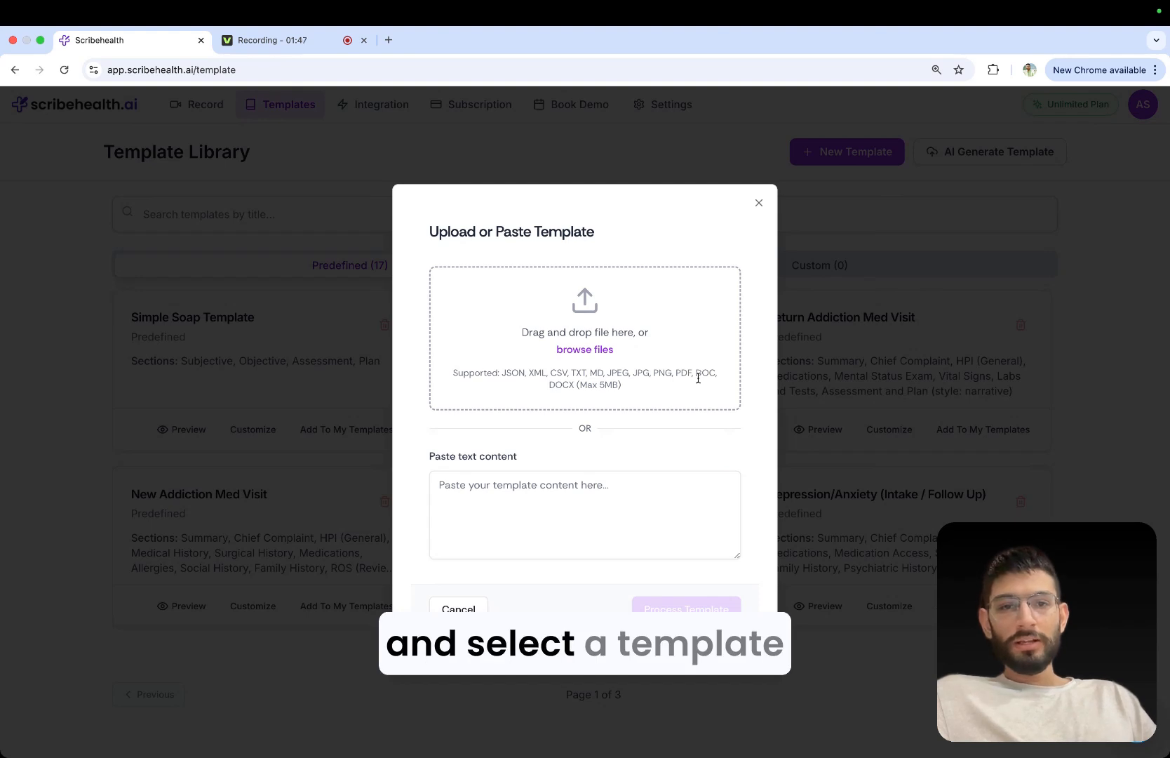
{"action": "left_click", "coordinate": [593, 349]}
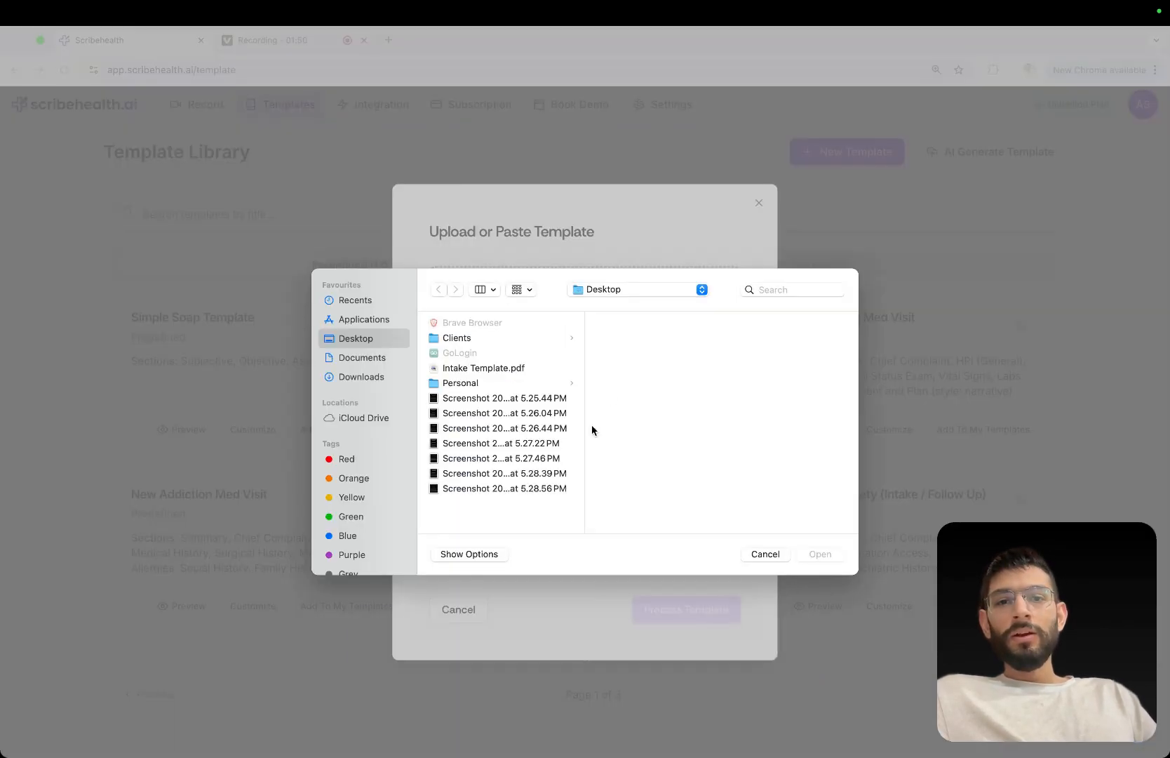
{"action": "left_click", "coordinate": [484, 368]}
{"action": "key", "text": "Return"}
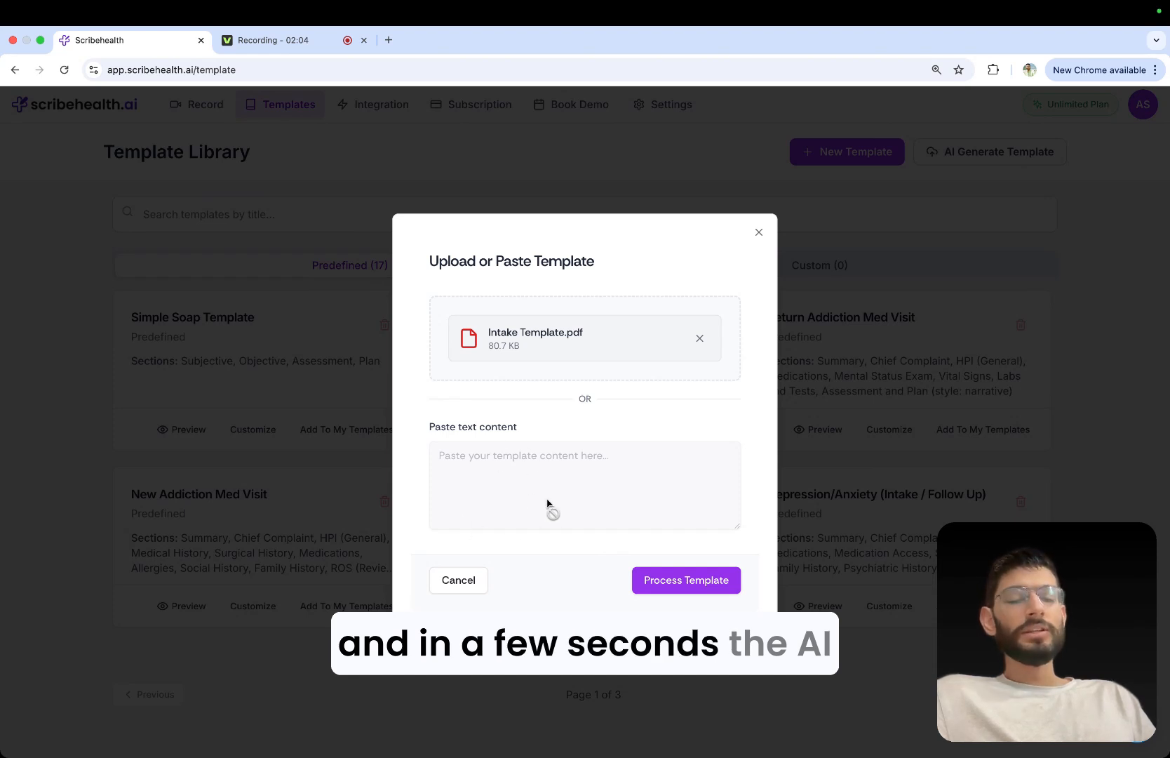
{"action": "left_click", "coordinate": [672, 579]}
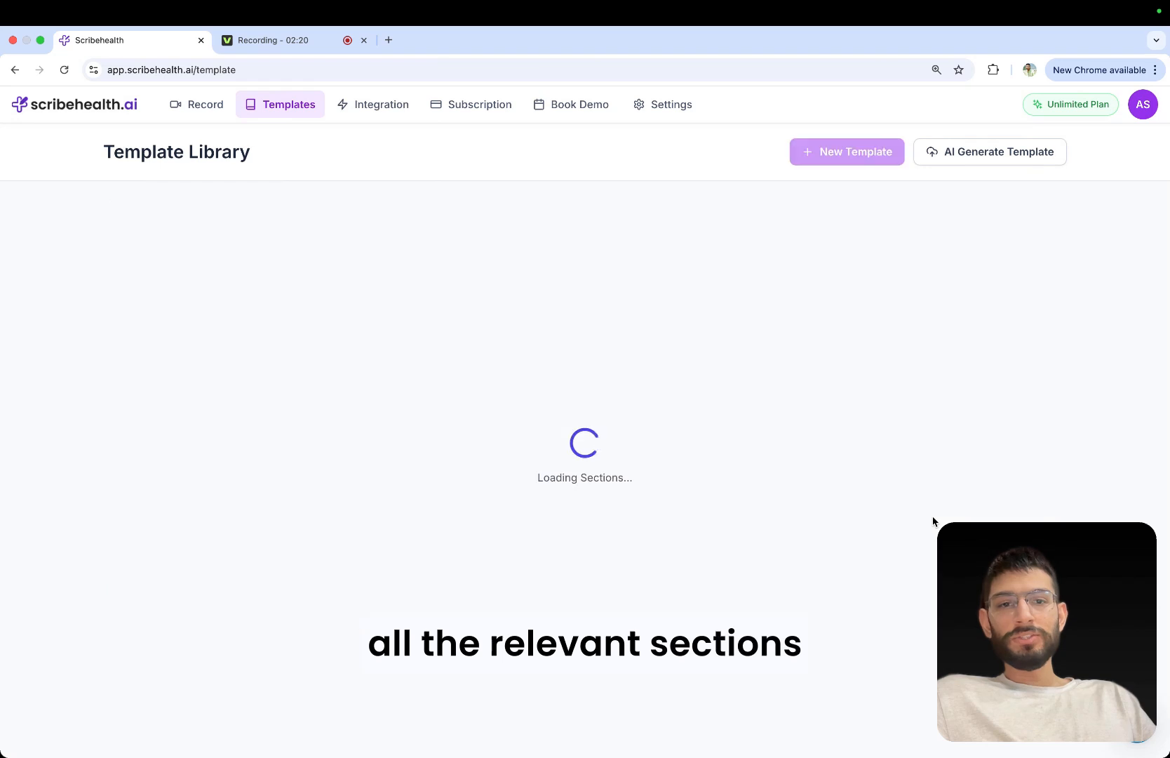
Review the list of generated sections and examine the Reason for Referral section's content preview and details.
{"action": "scroll", "coordinate": [471, 428], "scroll_direction": "down", "scroll_amount": 1}
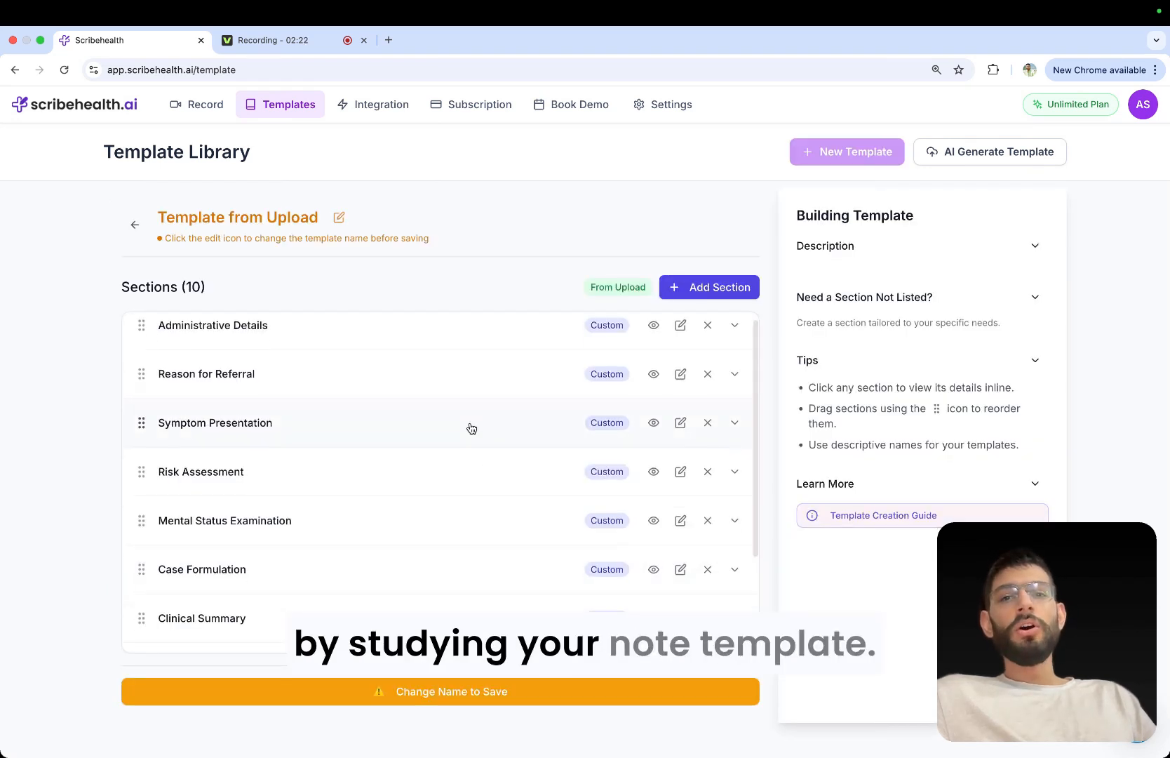
{"action": "scroll", "coordinate": [471, 428], "scroll_direction": "down", "scroll_amount": 3}
{"action": "scroll", "coordinate": [471, 428], "scroll_direction": "up", "scroll_amount": 3}
{"action": "scroll", "coordinate": [471, 428], "scroll_direction": "down", "scroll_amount": 1}
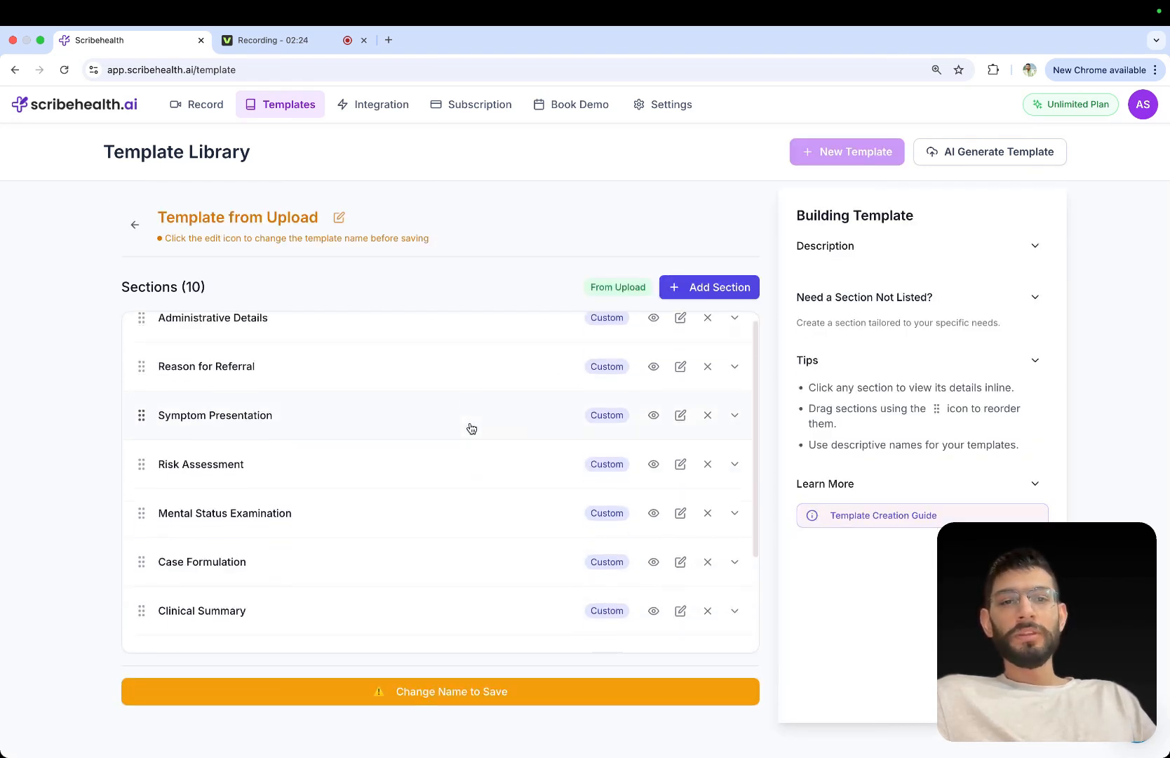
{"action": "scroll", "coordinate": [471, 428], "scroll_direction": "up", "scroll_amount": 1}
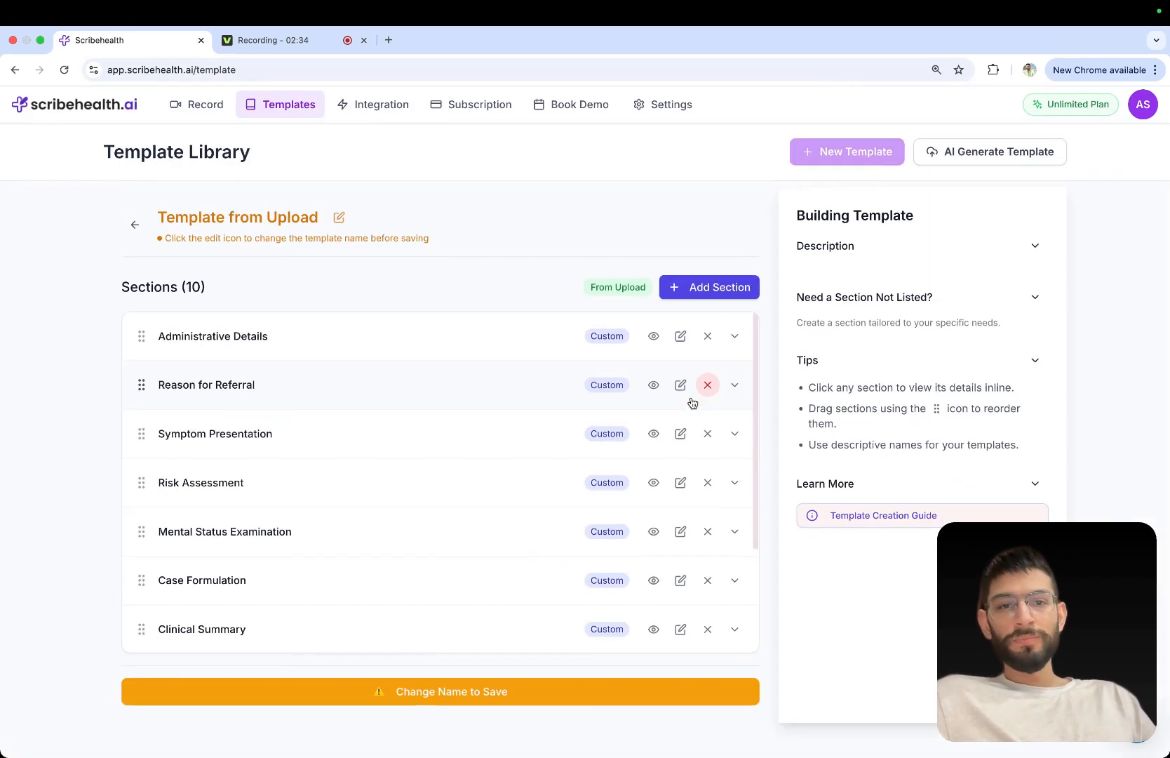
{"action": "left_click", "coordinate": [653, 385]}
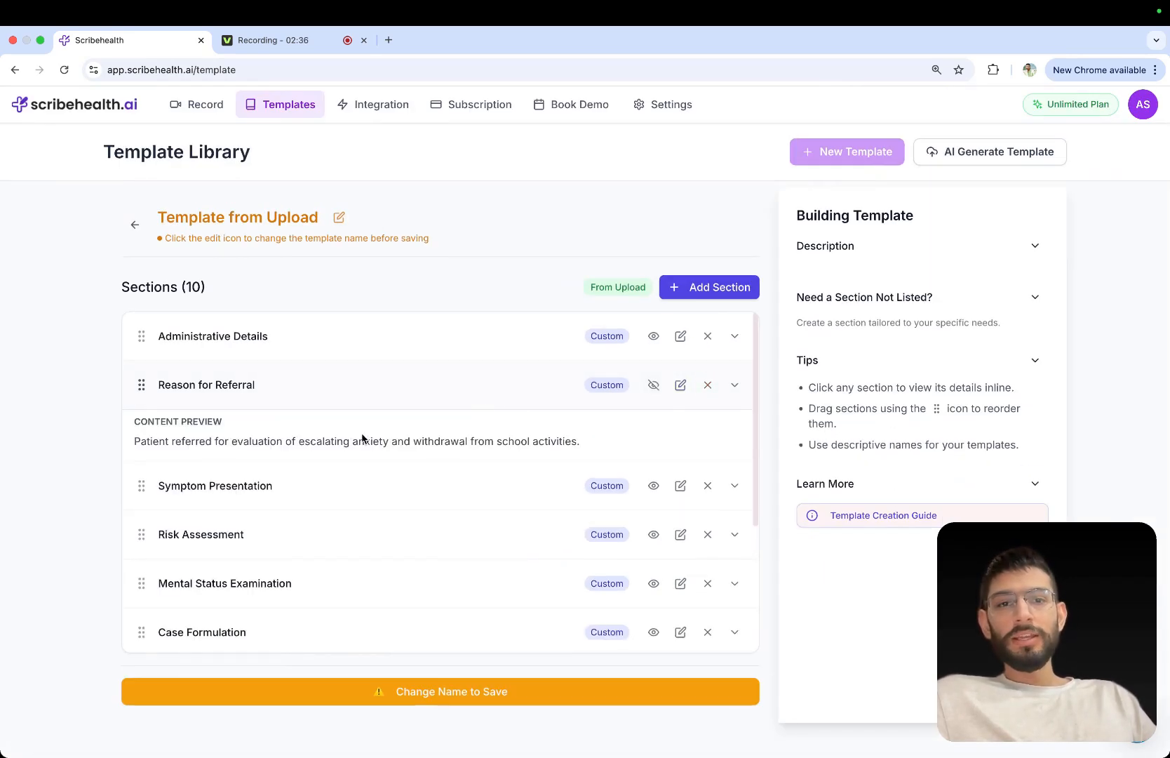
{"action": "left_click", "coordinate": [738, 385]}
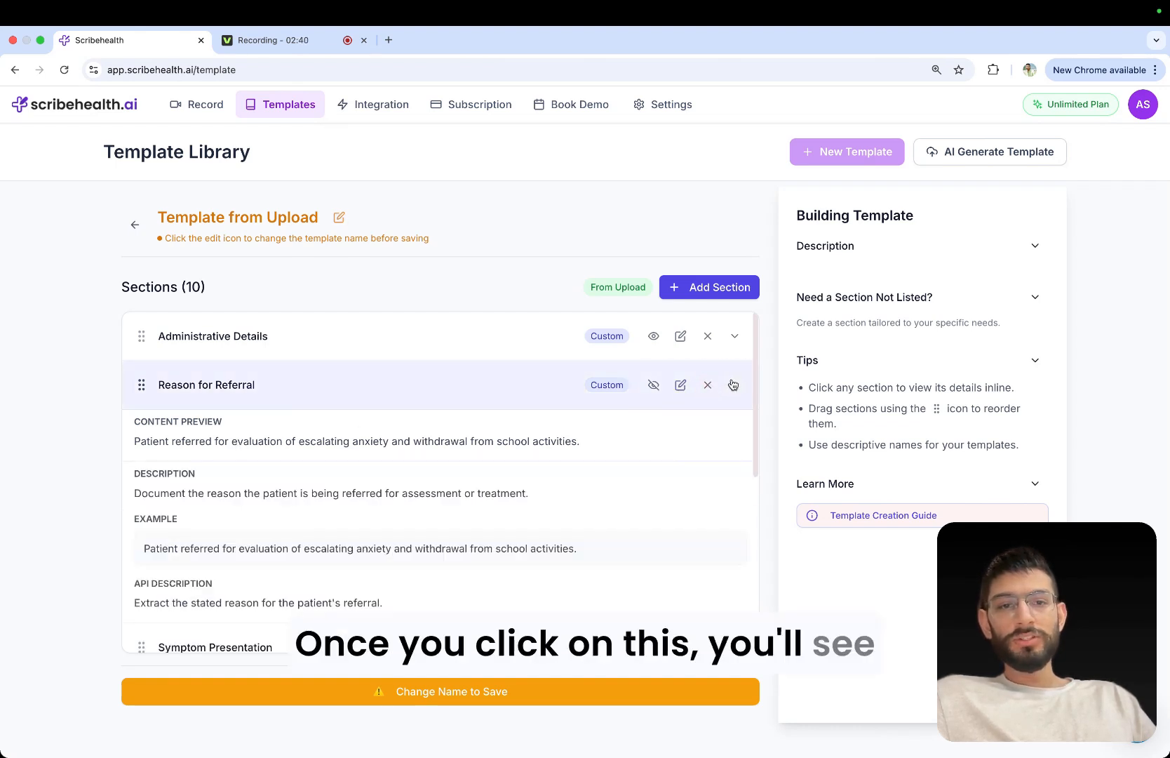
{"action": "left_click", "coordinate": [735, 384]}
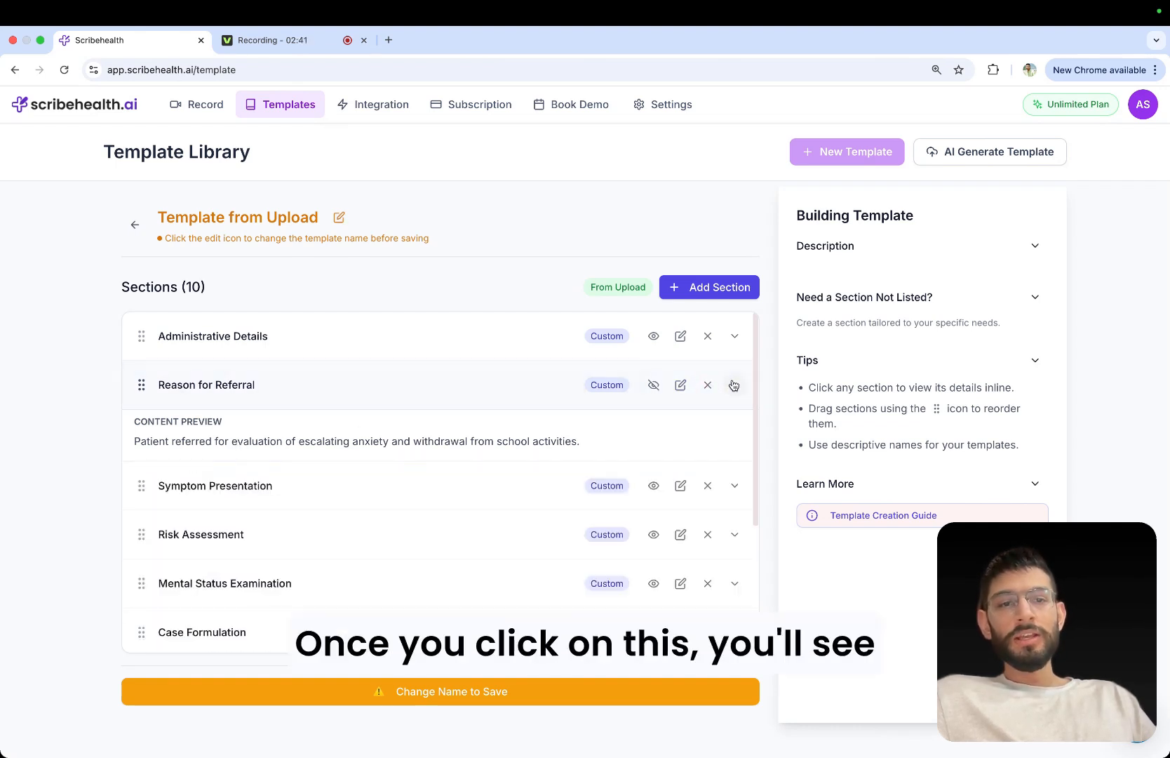
Open the Reason for Referral section for editing and add the filler text "ajkajsbkjb" below its description.
{"action": "left_click", "coordinate": [678, 390]}
{"action": "left_click", "coordinate": [758, 444]}
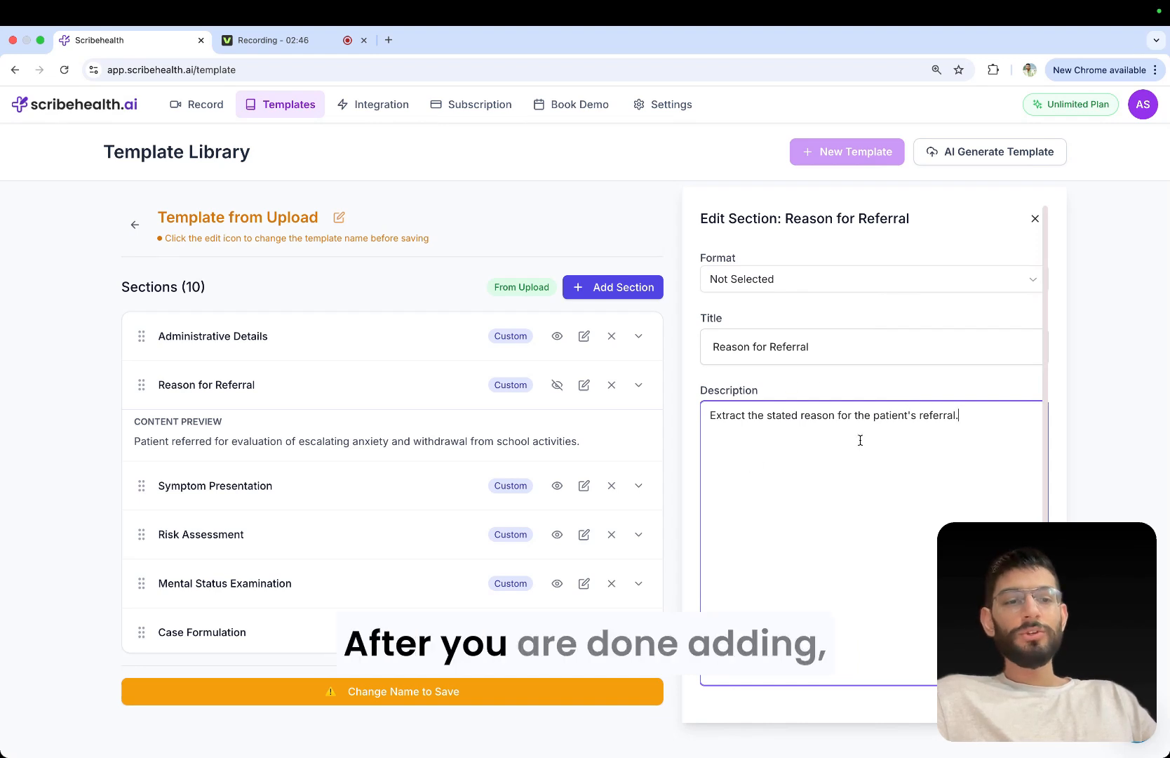
{"action": "key", "text": "Return"}
{"action": "key", "text": "Return"}
{"action": "type", "text": "ajkajsbkjb"}
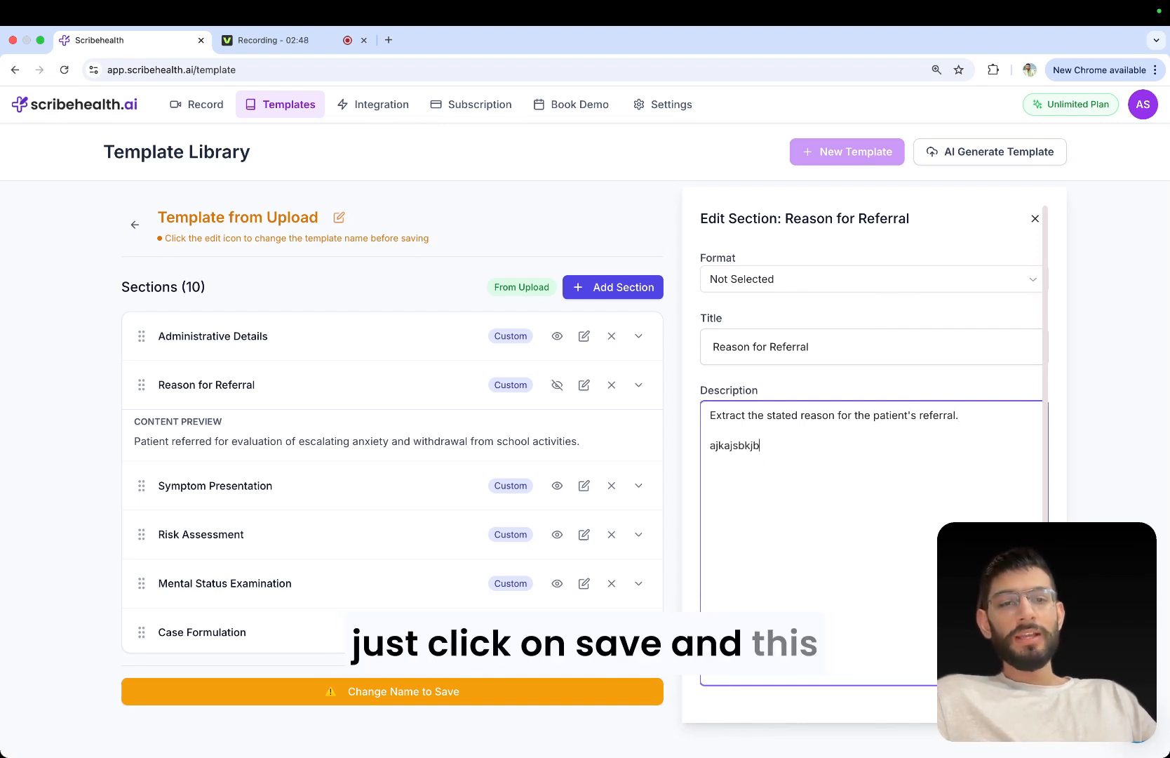
Remove the filler text from the Reason for Referral description and save the section.
{"action": "key", "text": "shift+super+Left"}
{"action": "key", "text": "BackSpace"}
{"action": "key", "text": "BackSpace"}
{"action": "scroll", "coordinate": [899, 454], "scroll_direction": "down", "scroll_amount": 1}
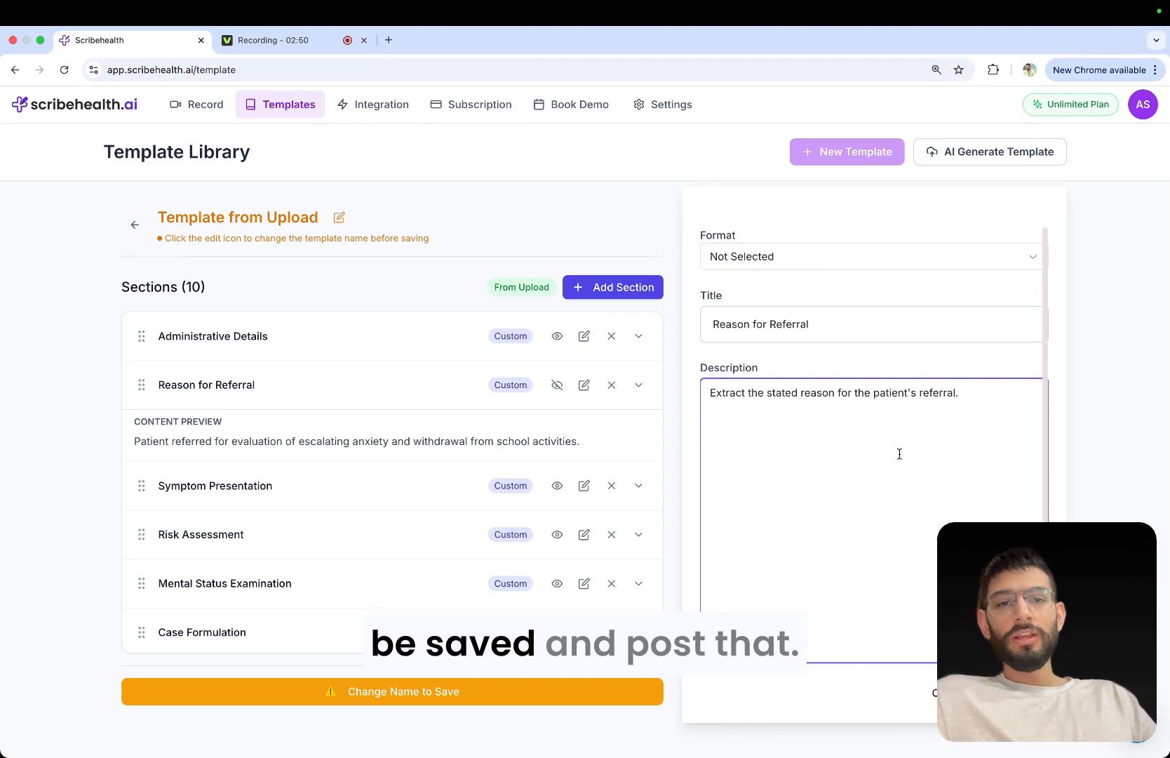
{"action": "left_click", "coordinate": [1016, 693]}
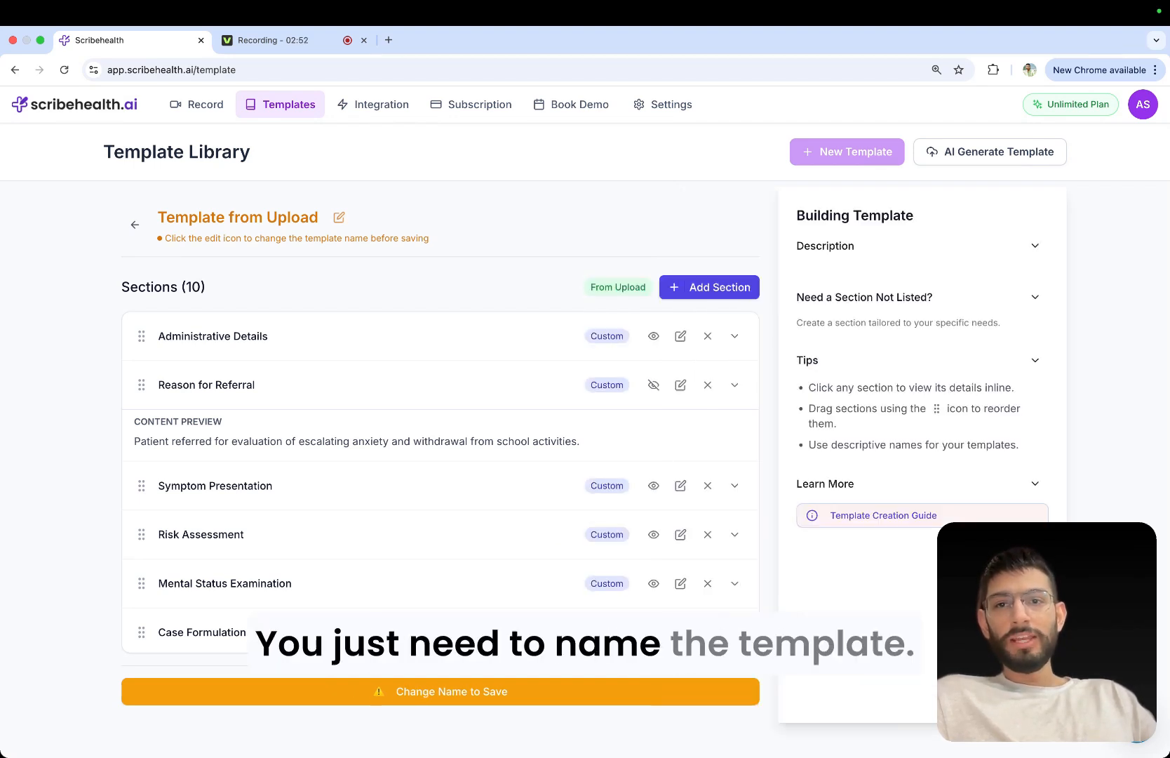
{"action": "left_click", "coordinate": [741, 389]}
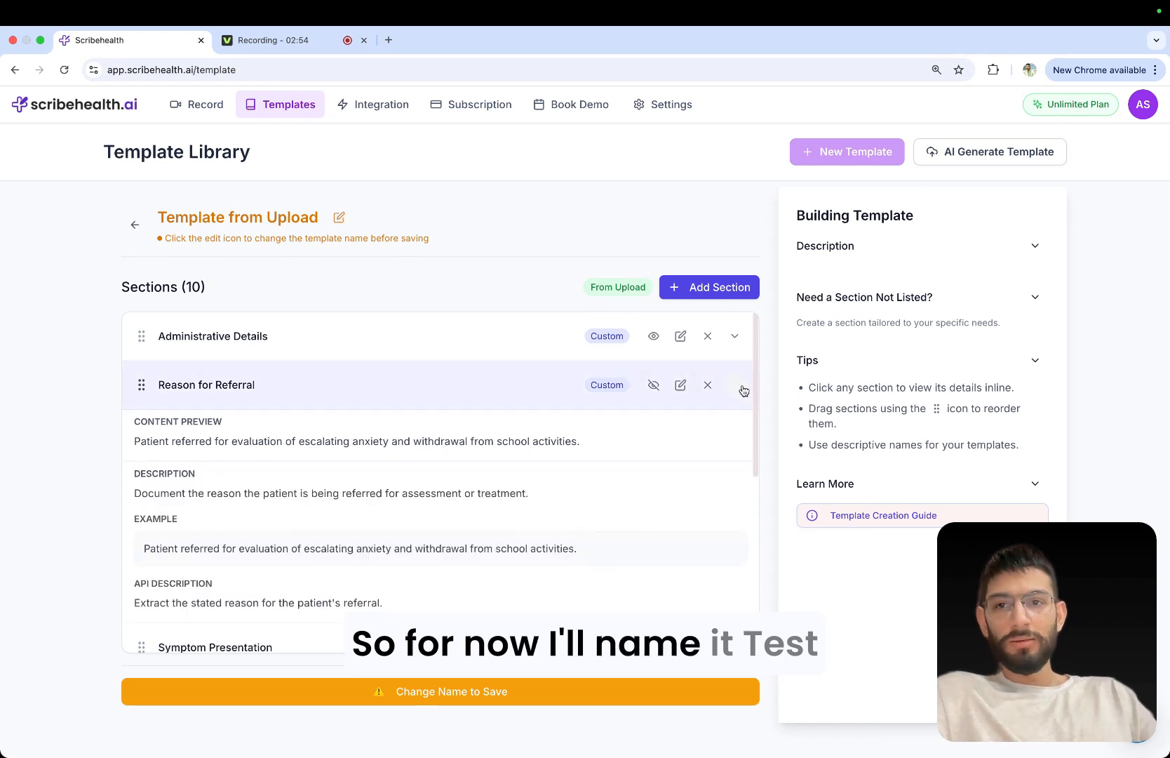
Rename the uploaded template to "Test Template 1" and save it to the library.
{"action": "left_click", "coordinate": [339, 217]}
{"action": "key", "text": "super+a"}
{"action": "key", "text": "BackSpace"}
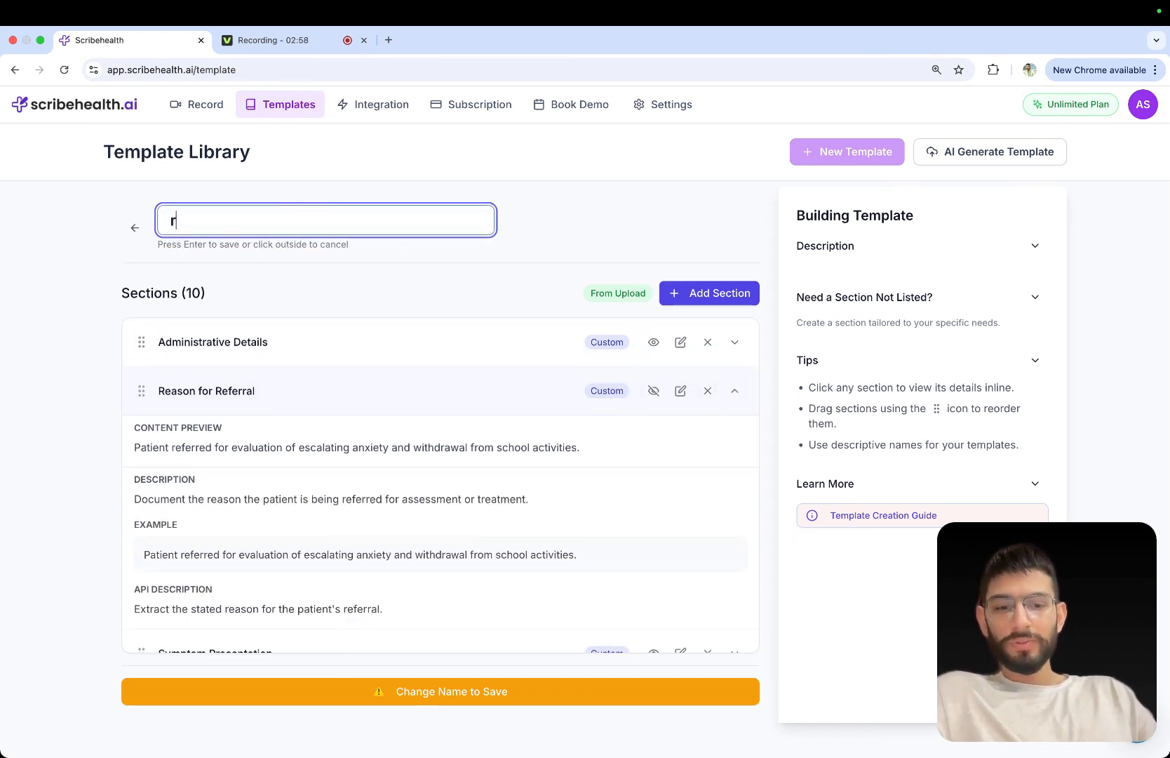
{"action": "type", "text": "Test Te"}
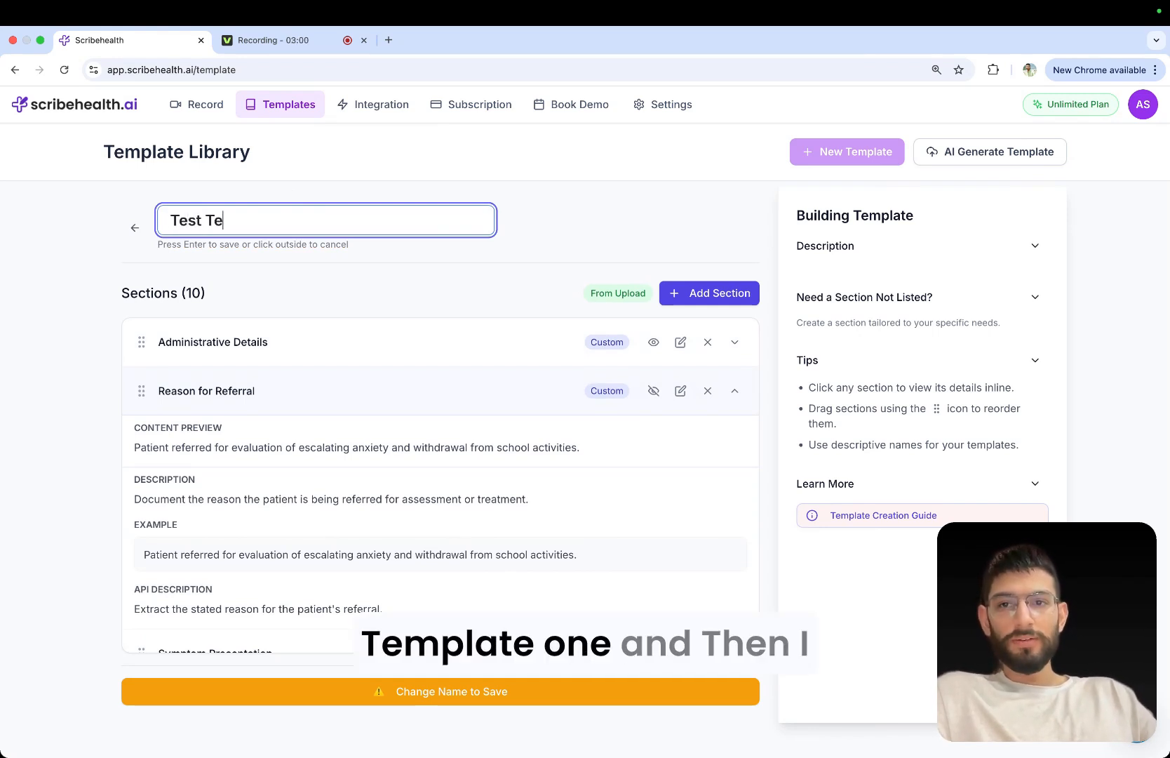
{"action": "type", "text": "npl"}
{"action": "key", "text": "BackSpace"}
{"action": "key", "text": "BackSpace"}
{"action": "key", "text": "BackSpace"}
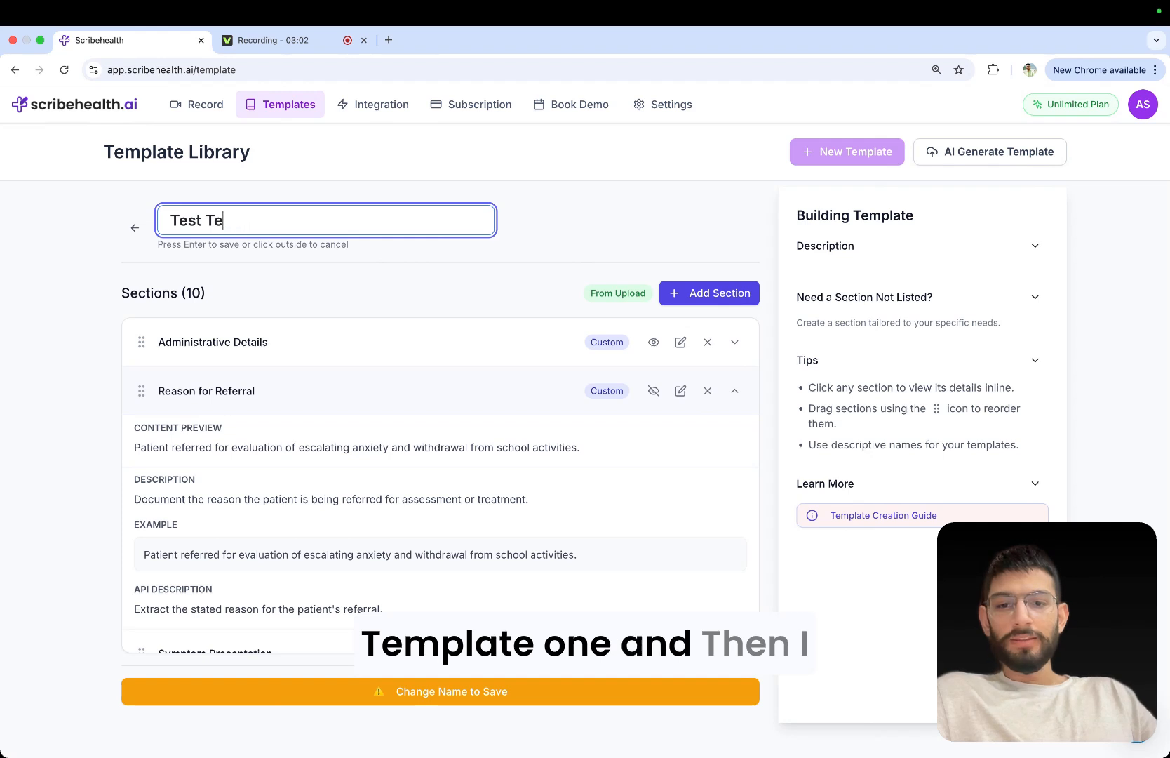
{"action": "type", "text": "mplate 1"}
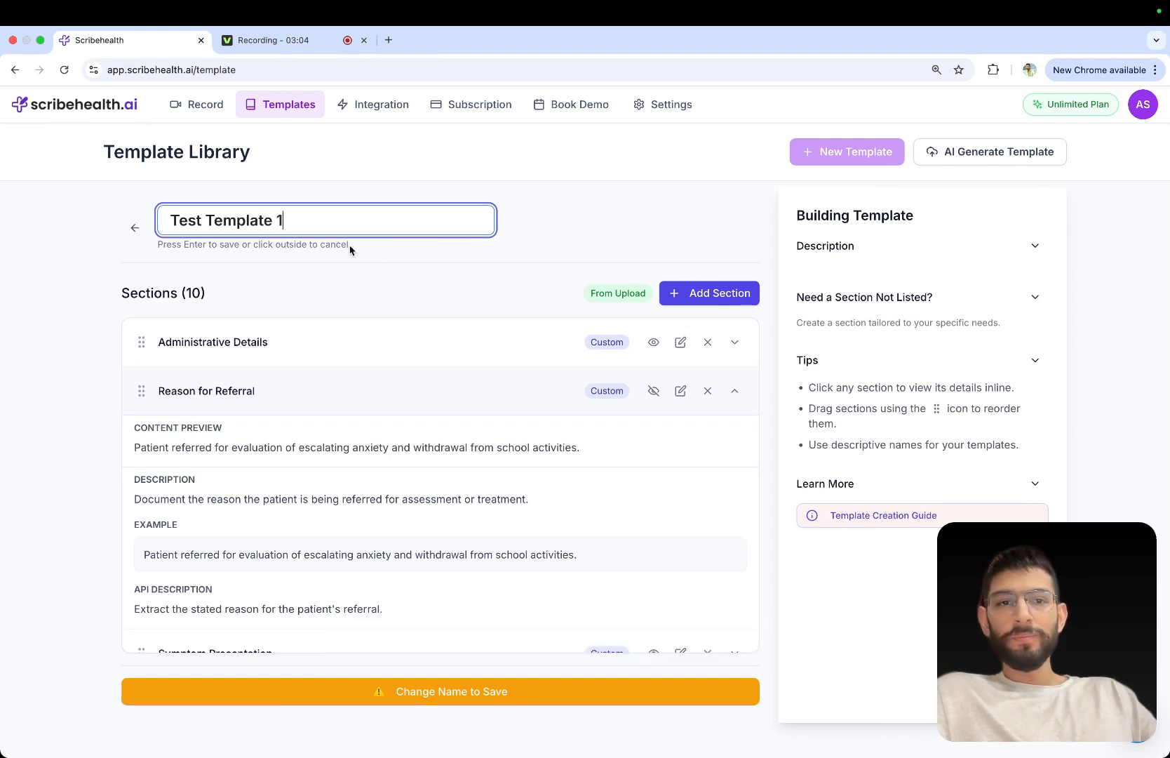
{"action": "key", "text": "Return"}
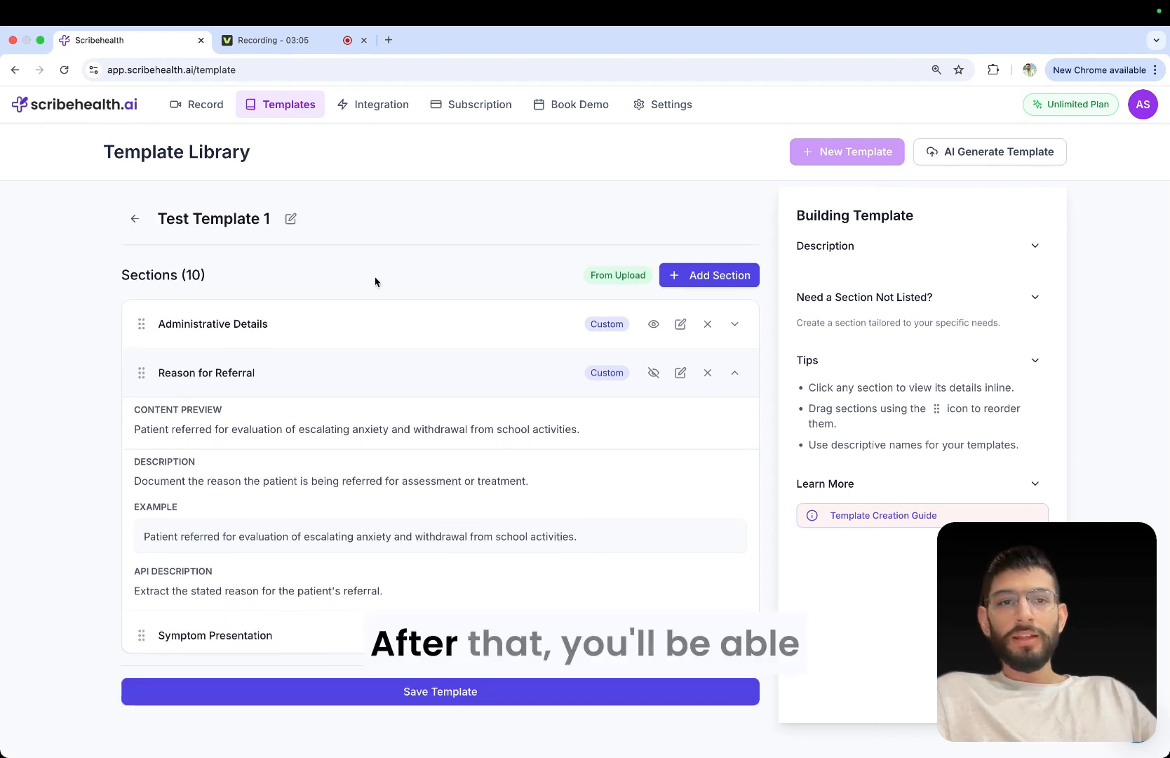
{"action": "left_click", "coordinate": [416, 691]}
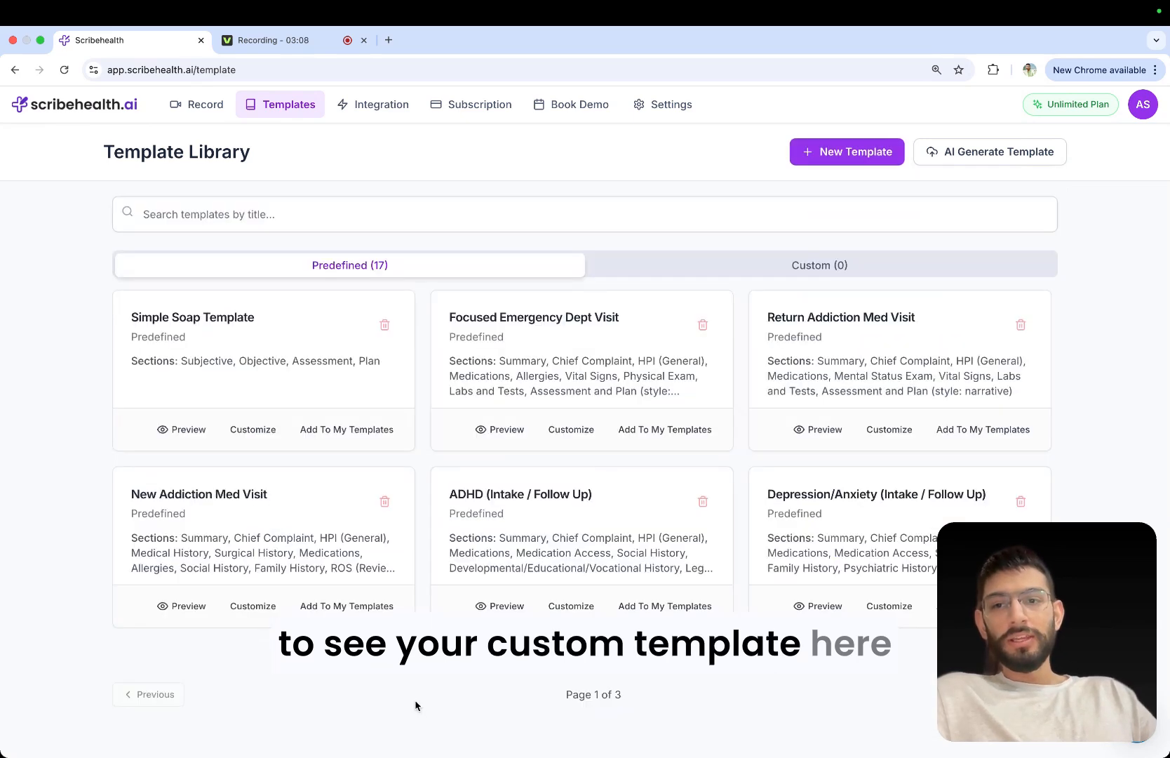
Show the custom templates and look through the preview of Test Template 1, closing it when done.
{"action": "left_click", "coordinate": [790, 279]}
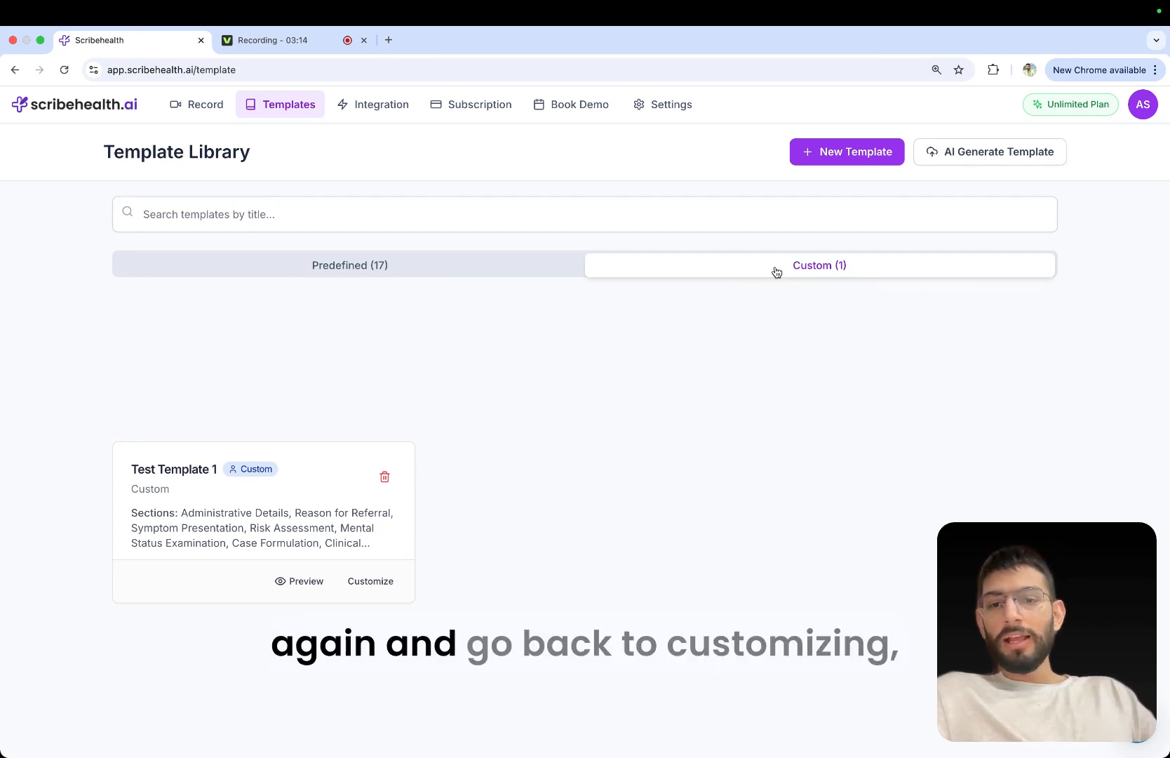
{"action": "left_click", "coordinate": [318, 579]}
{"action": "scroll", "coordinate": [543, 524], "scroll_direction": "down", "scroll_amount": 3}
{"action": "scroll", "coordinate": [664, 462], "scroll_direction": "up", "scroll_amount": 3}
{"action": "left_click", "coordinate": [924, 432]}
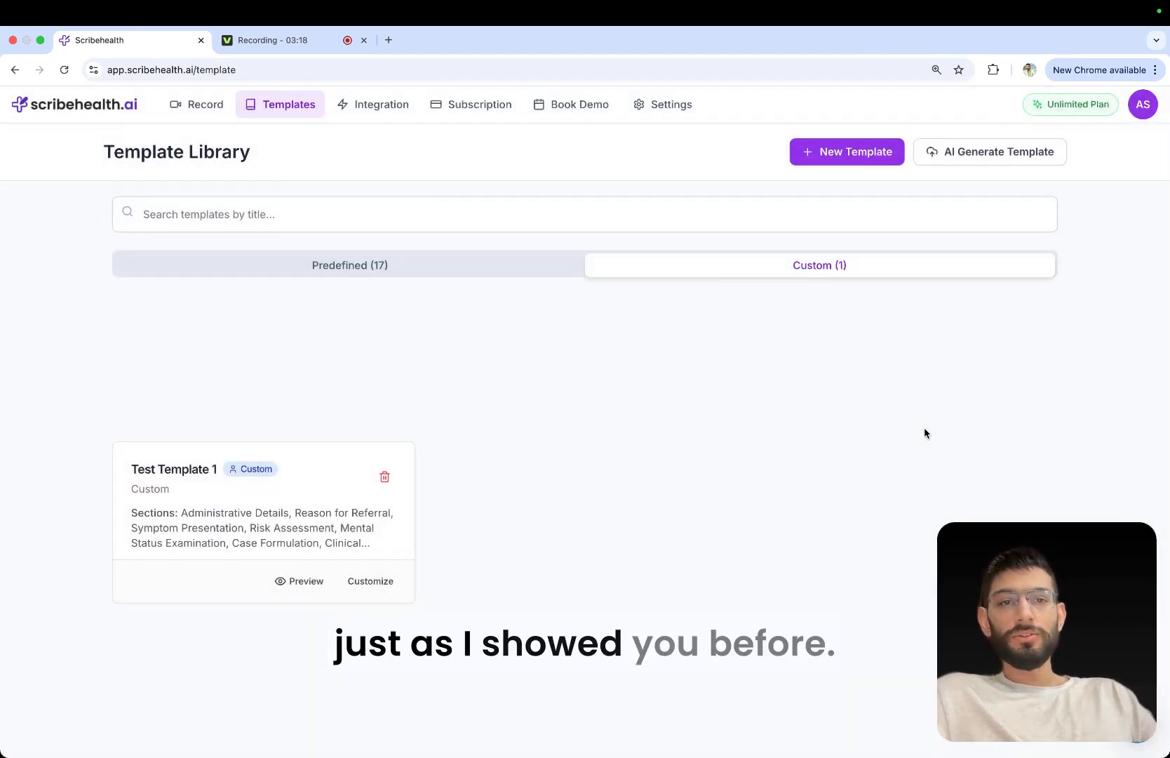
Open the custom Test Template 1 for customizing, look through its section list, and return to the template library.
{"action": "left_click", "coordinate": [367, 582]}
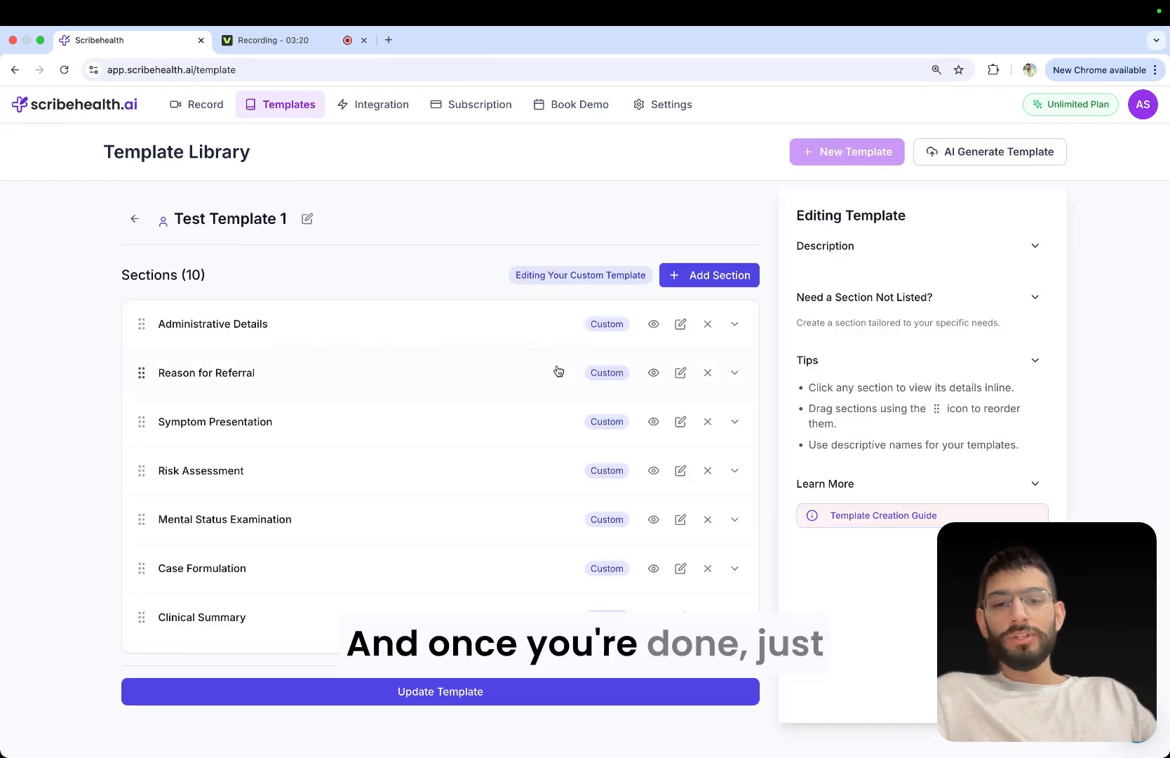
{"action": "scroll", "coordinate": [558, 370], "scroll_direction": "down", "scroll_amount": 3}
{"action": "scroll", "coordinate": [558, 370], "scroll_direction": "up", "scroll_amount": 3}
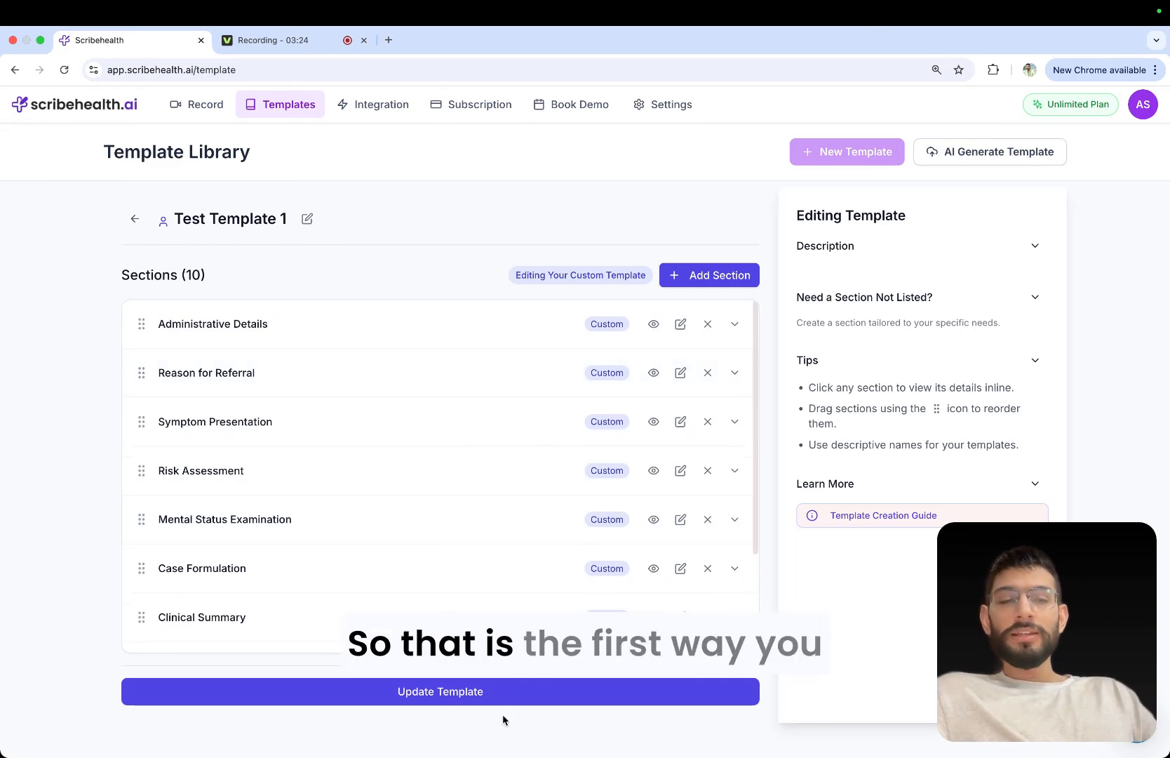
{"action": "left_click", "coordinate": [136, 223]}
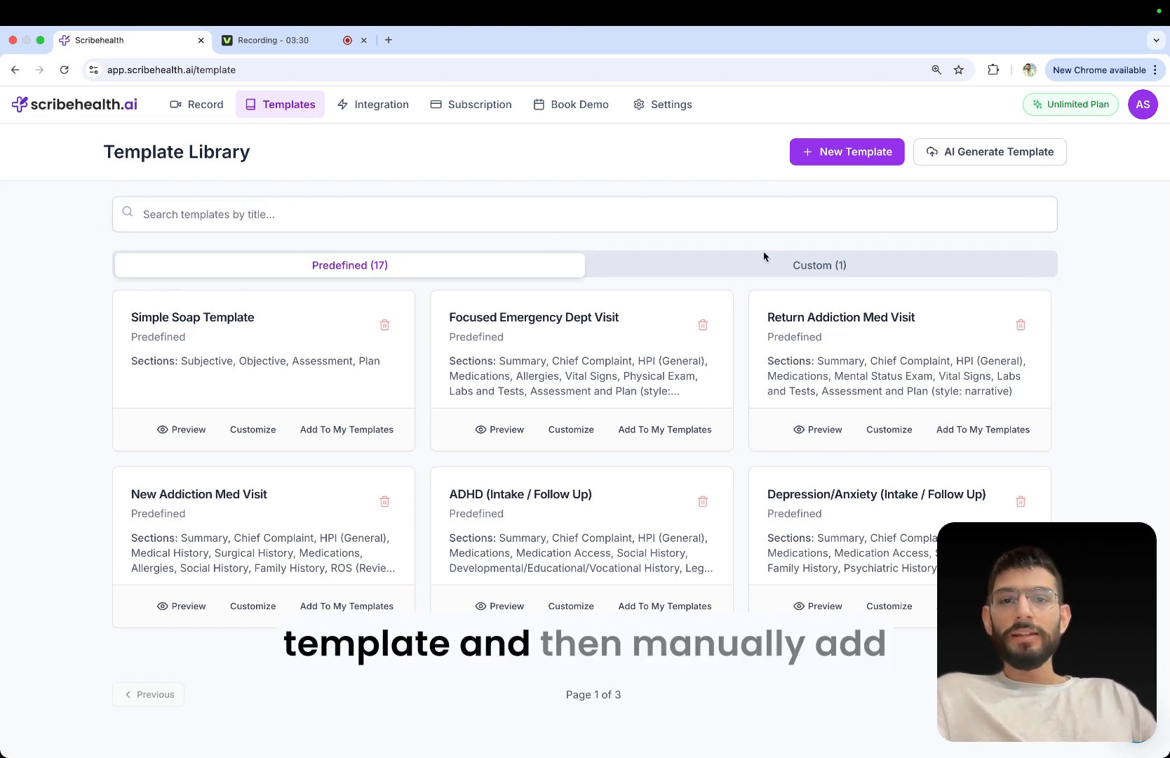
Start a new template and add the HPI (High narrative) section to it.
{"action": "left_click", "coordinate": [850, 156]}
{"action": "left_click", "coordinate": [712, 285]}
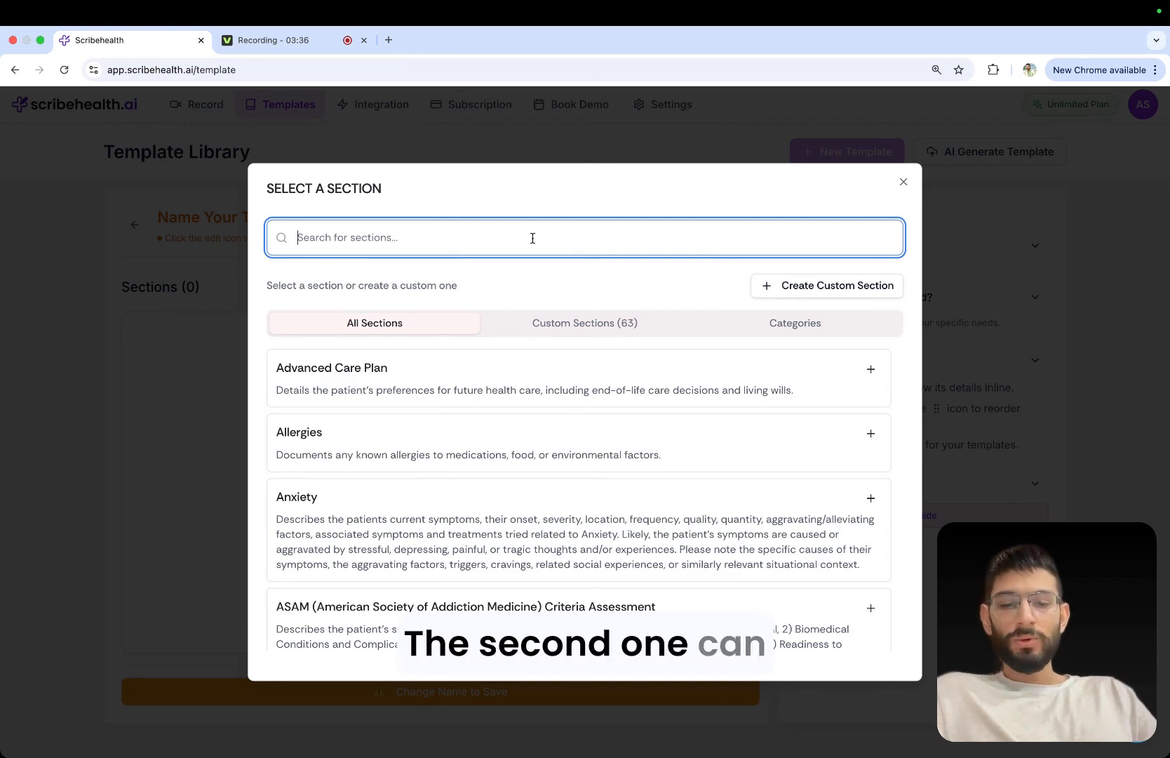
{"action": "type", "text": "hpi"}
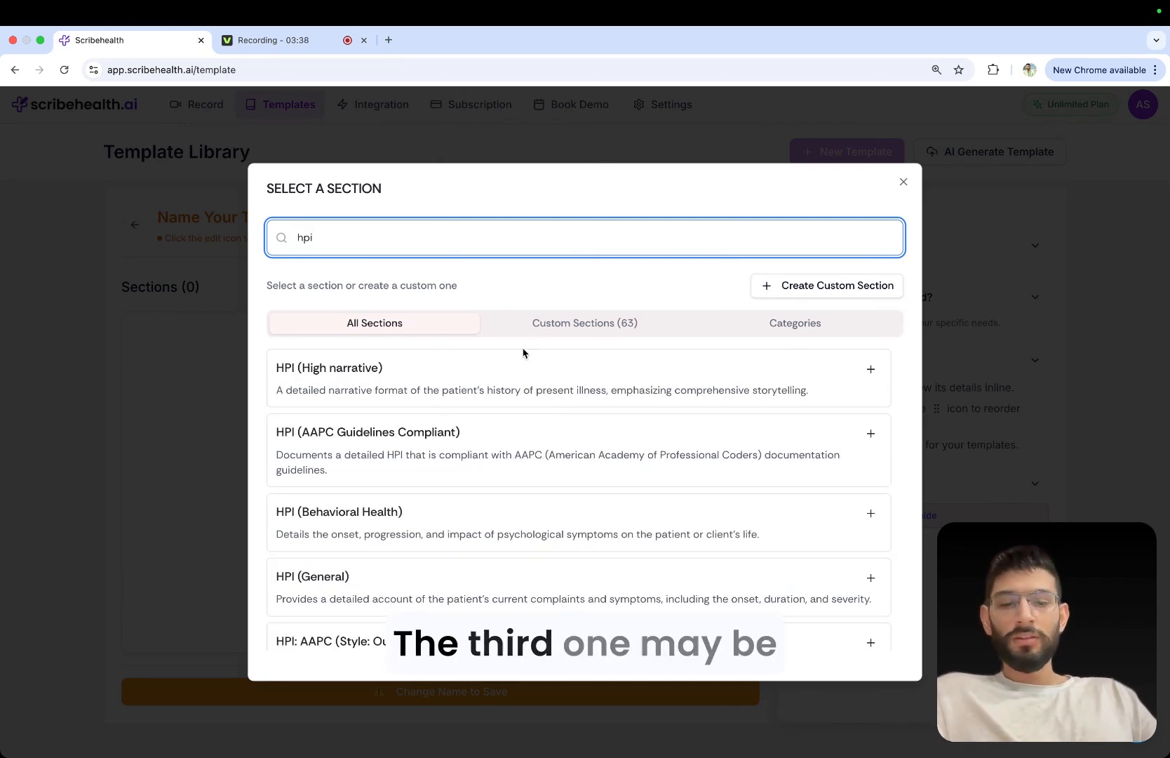
{"action": "left_click", "coordinate": [502, 379]}
Search the sections for "chief" and add the Chief Complaint section to the new template.
{"action": "left_click", "coordinate": [703, 286]}
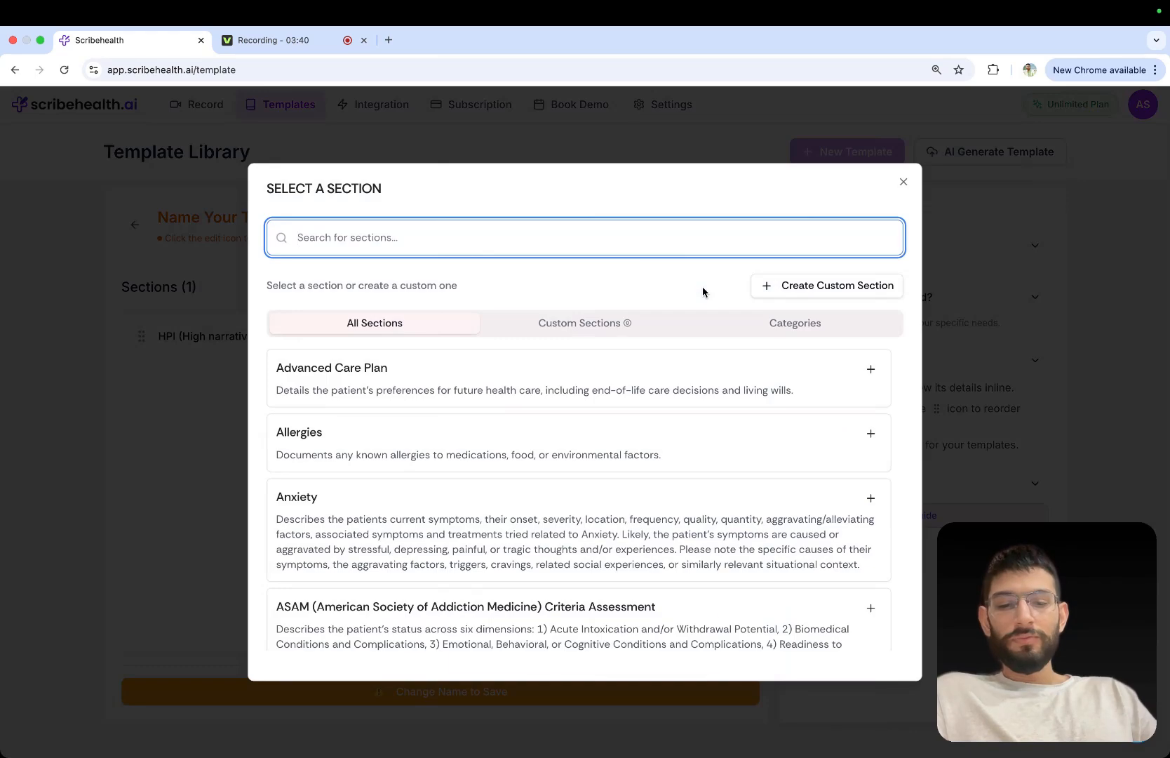
{"action": "type", "text": "chief"}
{"action": "left_click", "coordinate": [646, 399]}
Search the sections for "family his" and add the predefined Family History section to the template.
{"action": "left_click", "coordinate": [747, 290]}
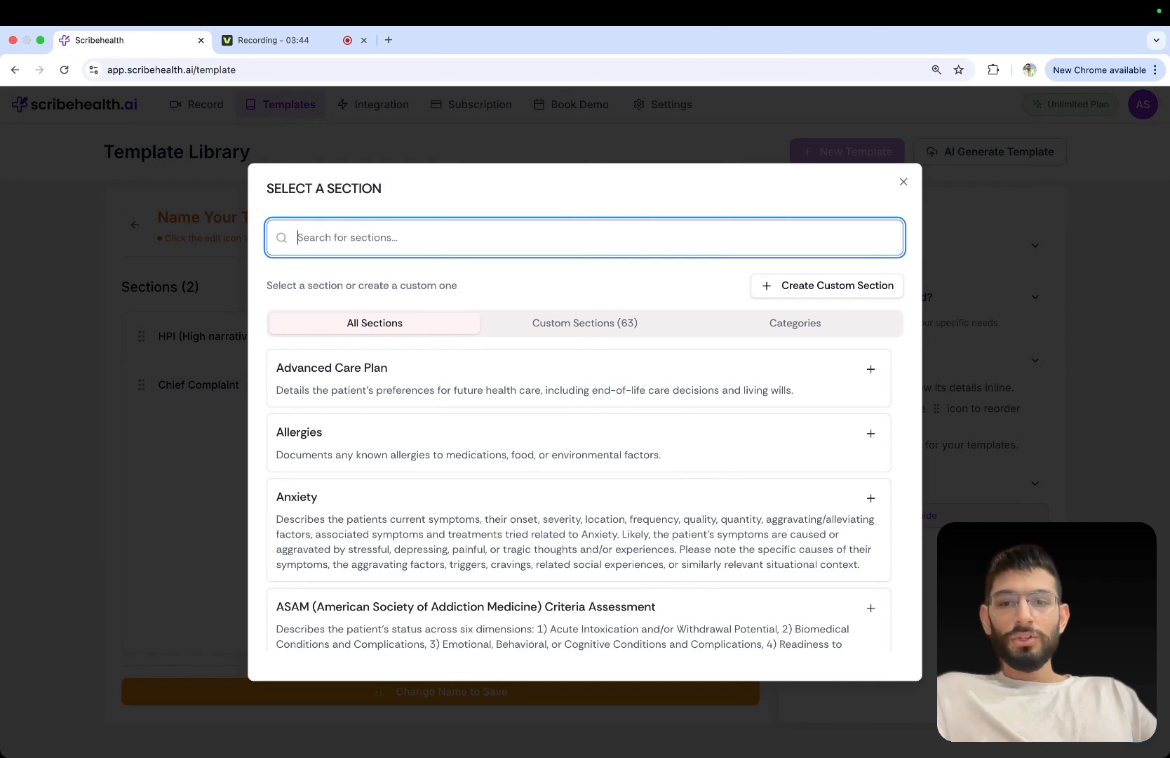
{"action": "type", "text": "famil his"}
{"action": "key", "text": "BackSpace"}
{"action": "key", "text": "BackSpace"}
{"action": "key", "text": "BackSpace"}
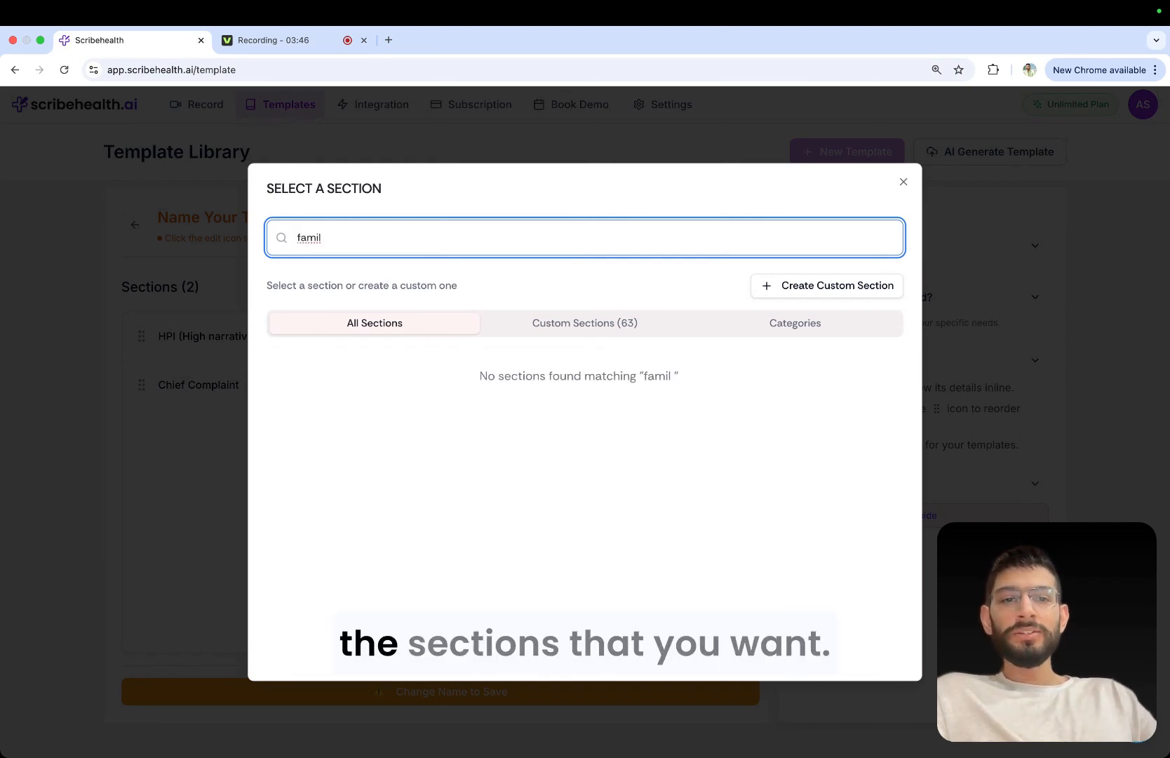
{"action": "key", "text": "BackSpace"}
{"action": "type", "text": "y his"}
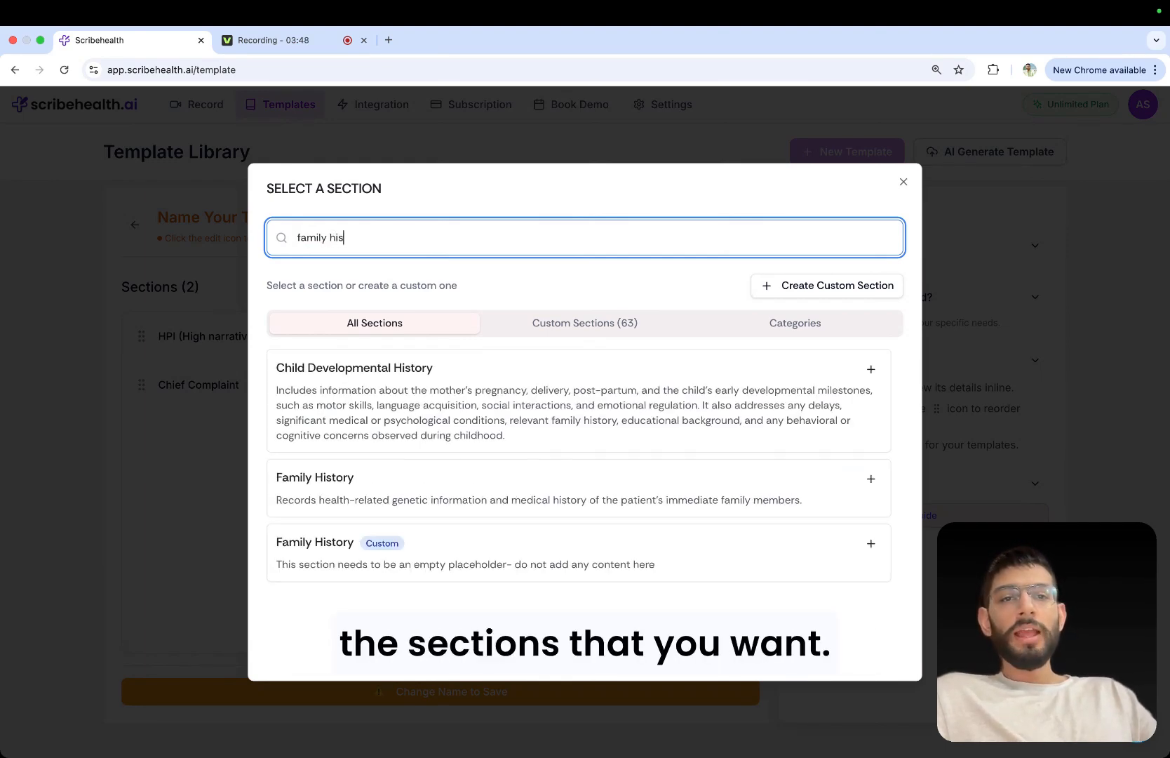
{"action": "left_click", "coordinate": [566, 491]}
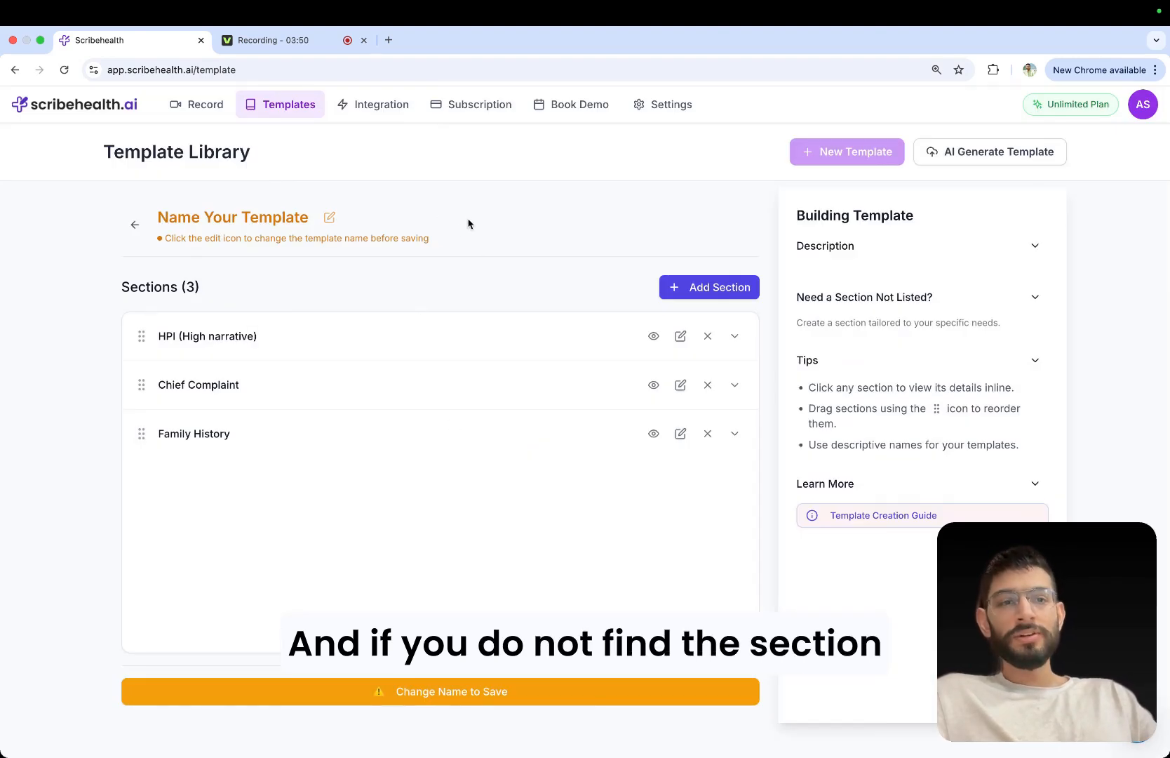
Browse the available sections, then start a new custom section with its formatting set to Paragraph.
{"action": "left_click", "coordinate": [689, 287]}
{"action": "scroll", "coordinate": [540, 401], "scroll_direction": "down", "scroll_amount": 15}
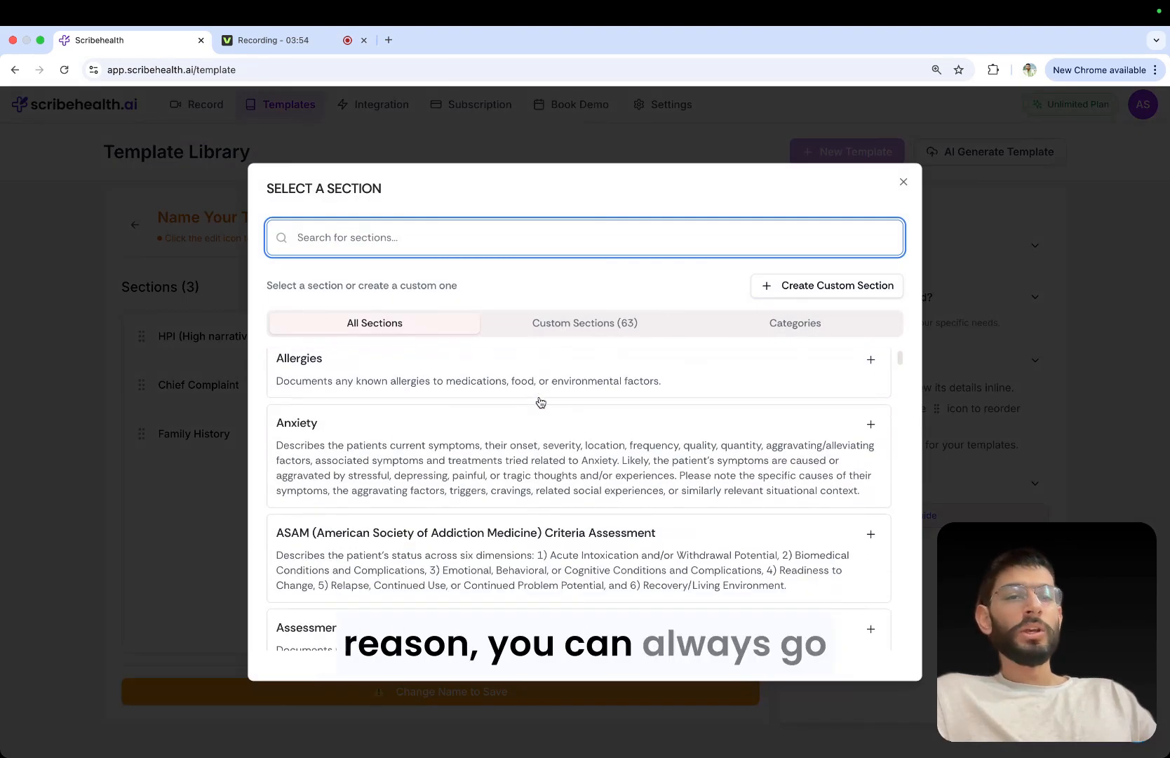
{"action": "scroll", "coordinate": [540, 401], "scroll_direction": "down", "scroll_amount": 10}
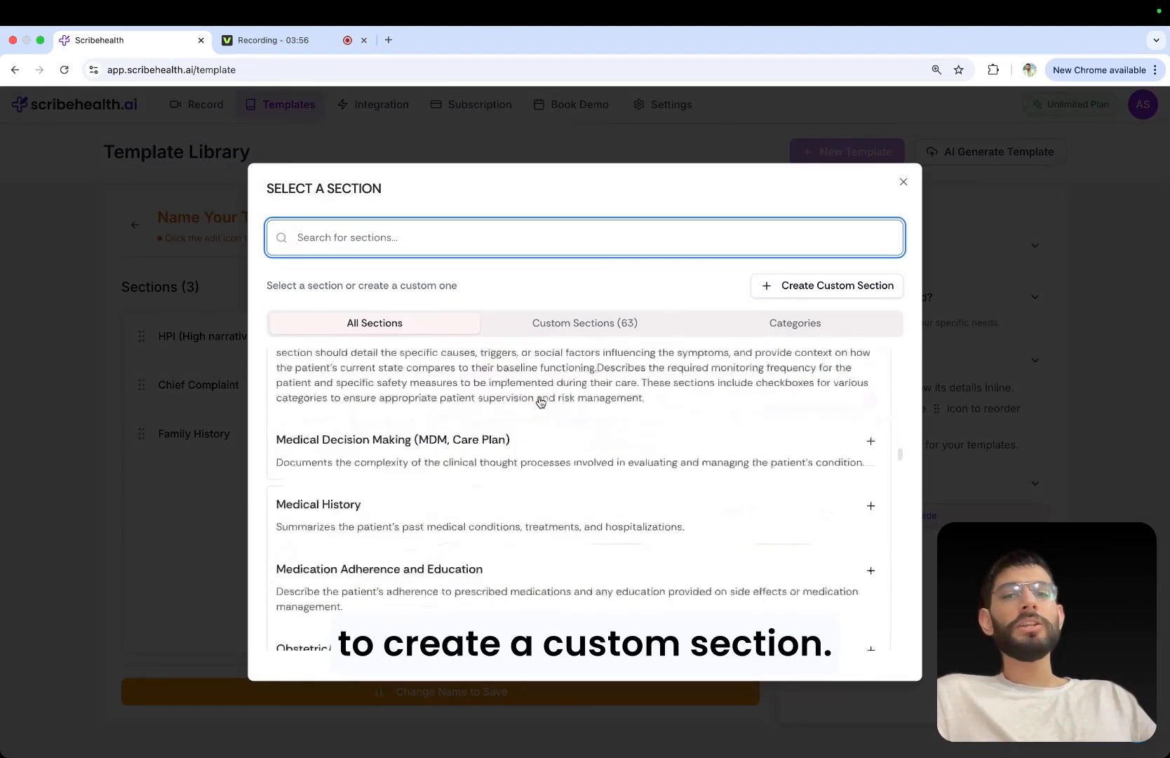
{"action": "scroll", "coordinate": [540, 401], "scroll_direction": "up", "scroll_amount": 15}
{"action": "scroll", "coordinate": [540, 401], "scroll_direction": "up", "scroll_amount": 5}
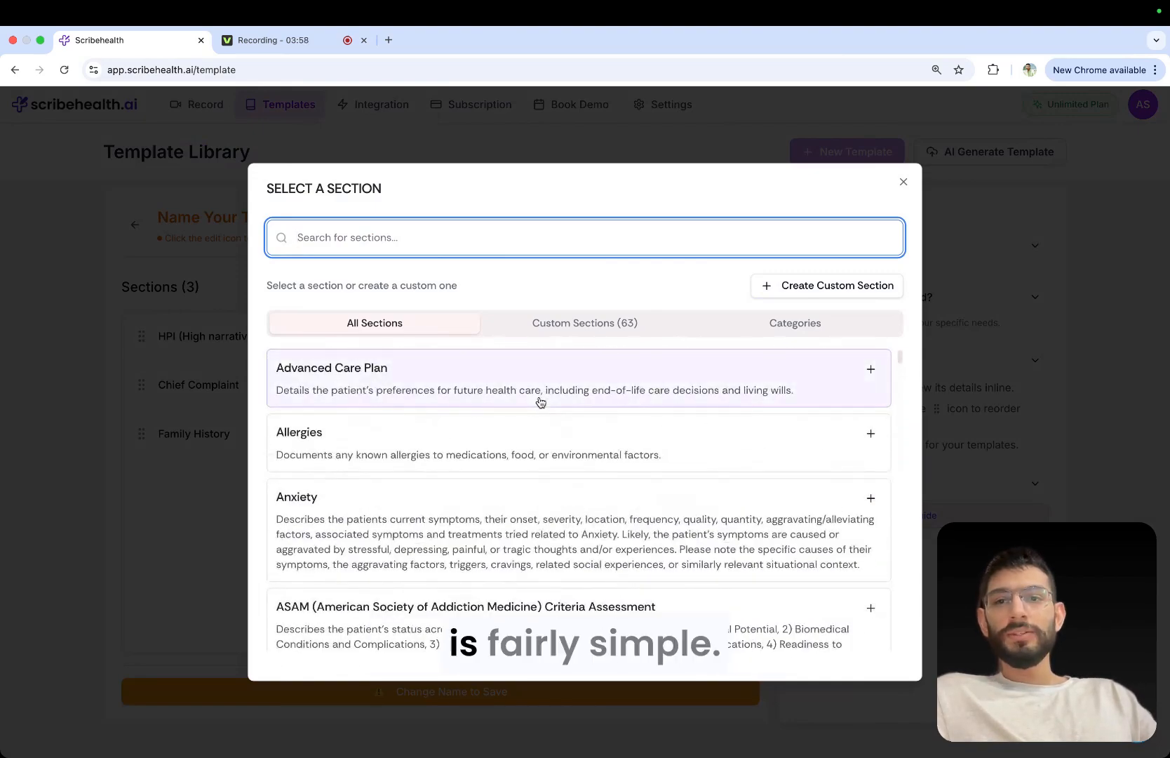
{"action": "left_click", "coordinate": [791, 294]}
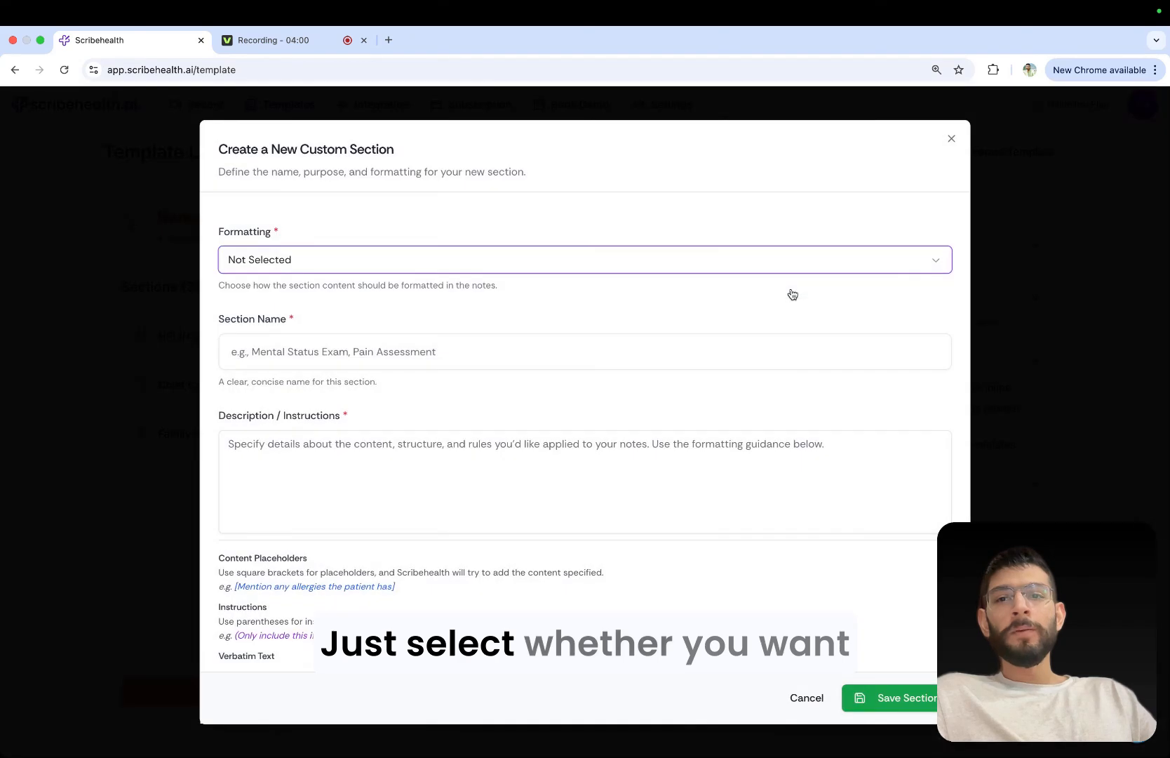
{"action": "left_click", "coordinate": [510, 262]}
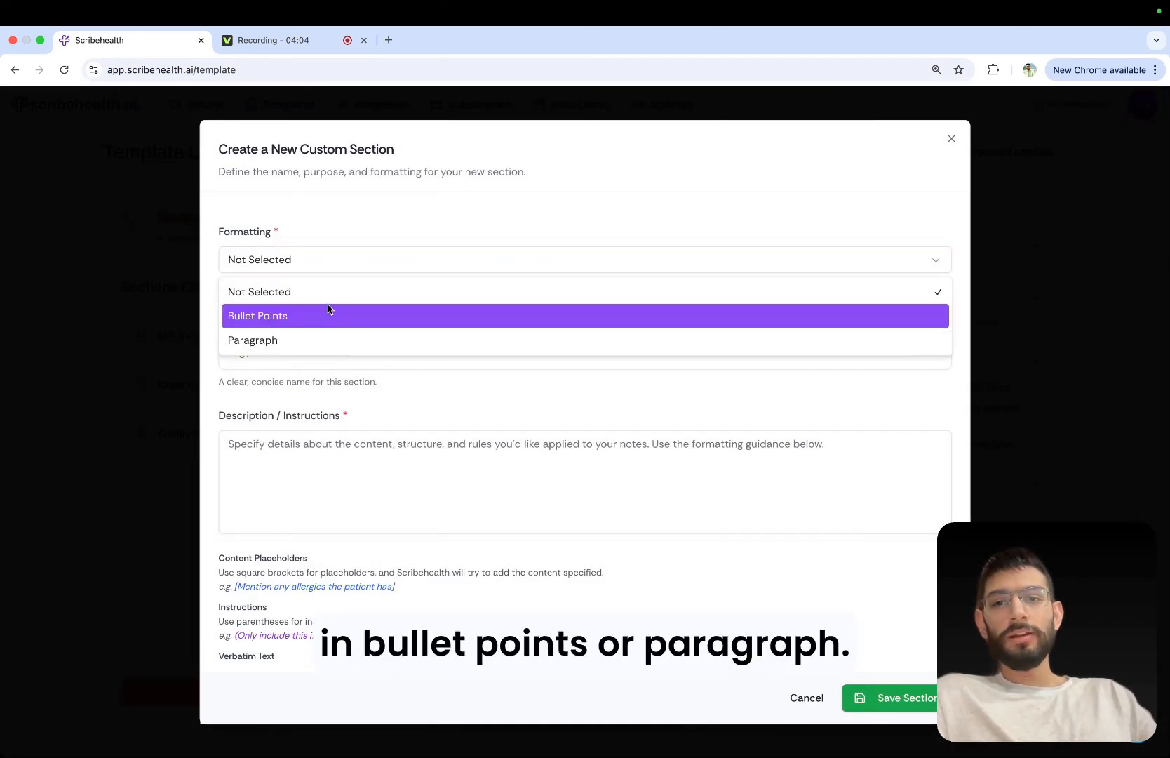
{"action": "left_click", "coordinate": [307, 342]}
Name the new custom section "Lab Tests".
{"action": "left_click", "coordinate": [314, 351]}
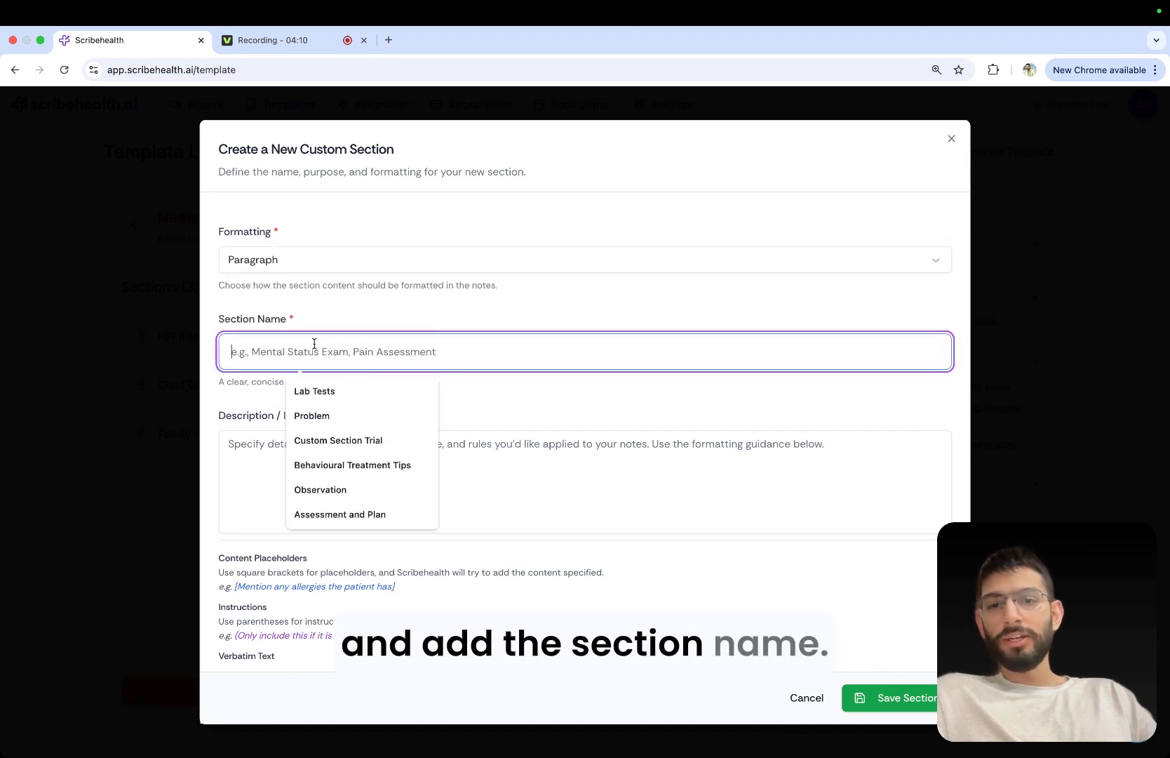
{"action": "left_click", "coordinate": [249, 319]}
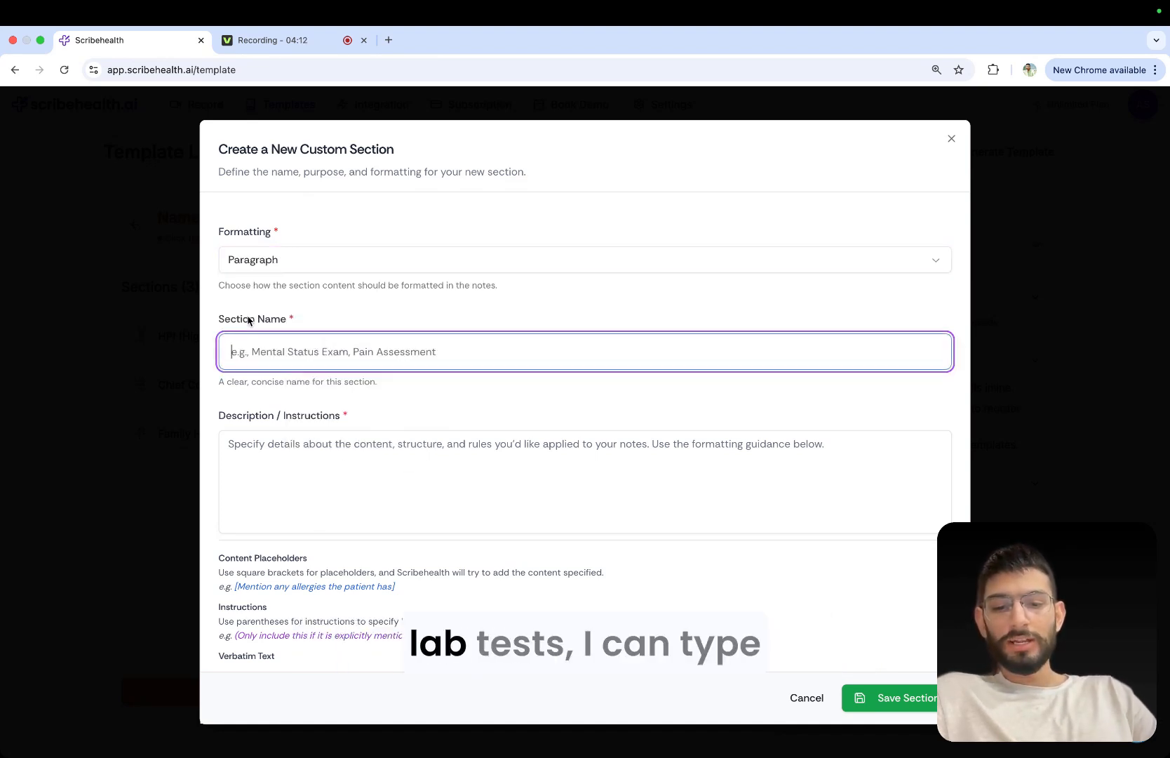
{"action": "left_click", "coordinate": [268, 346]}
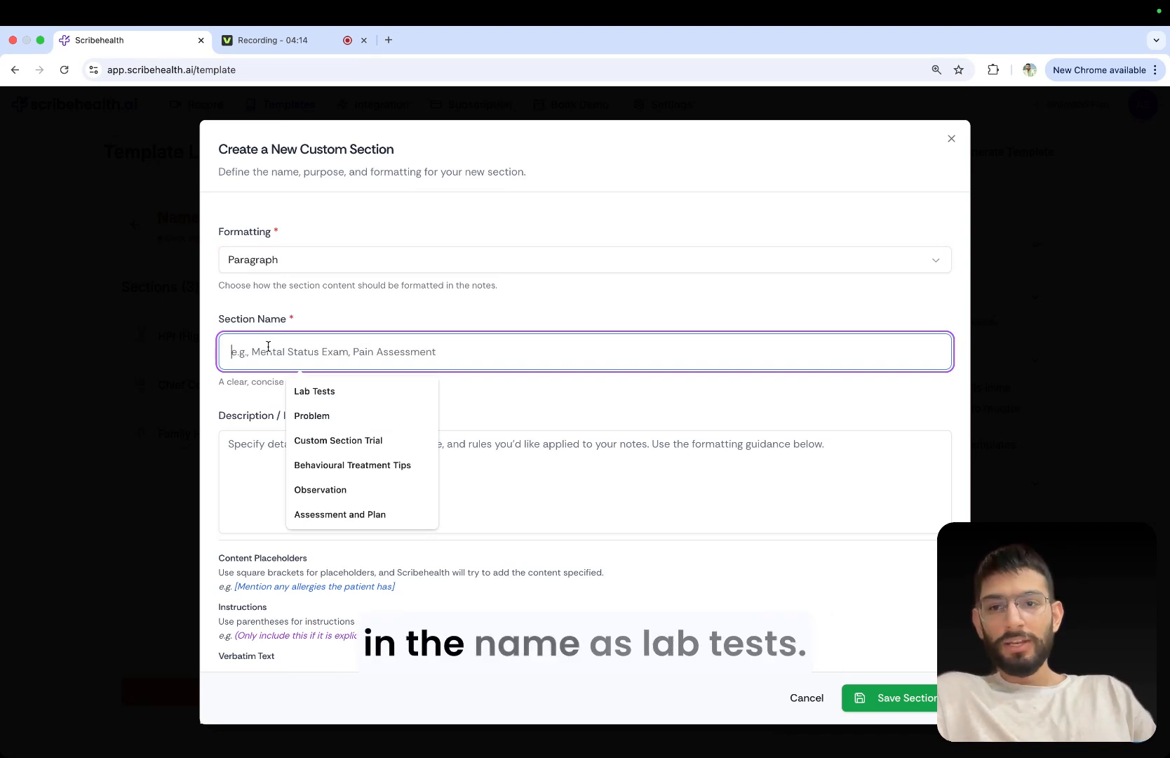
{"action": "left_click", "coordinate": [223, 373]}
{"action": "left_click", "coordinate": [265, 354]}
{"action": "type", "text": "Lab "}
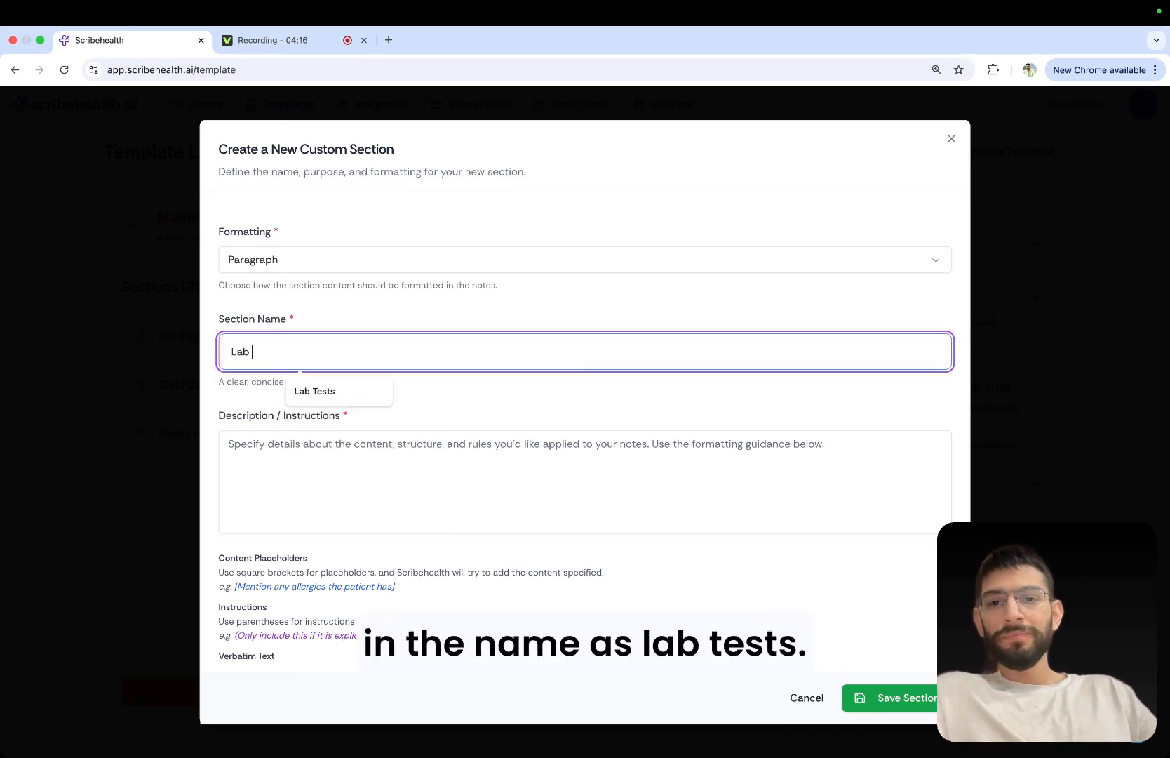
{"action": "type", "text": "tests"}
{"action": "key", "text": "BackSpace"}
{"action": "key", "text": "BackSpace"}
{"action": "key", "text": "BackSpace"}
{"action": "key", "text": "BackSpace"}
{"action": "key", "text": "BackSpace"}
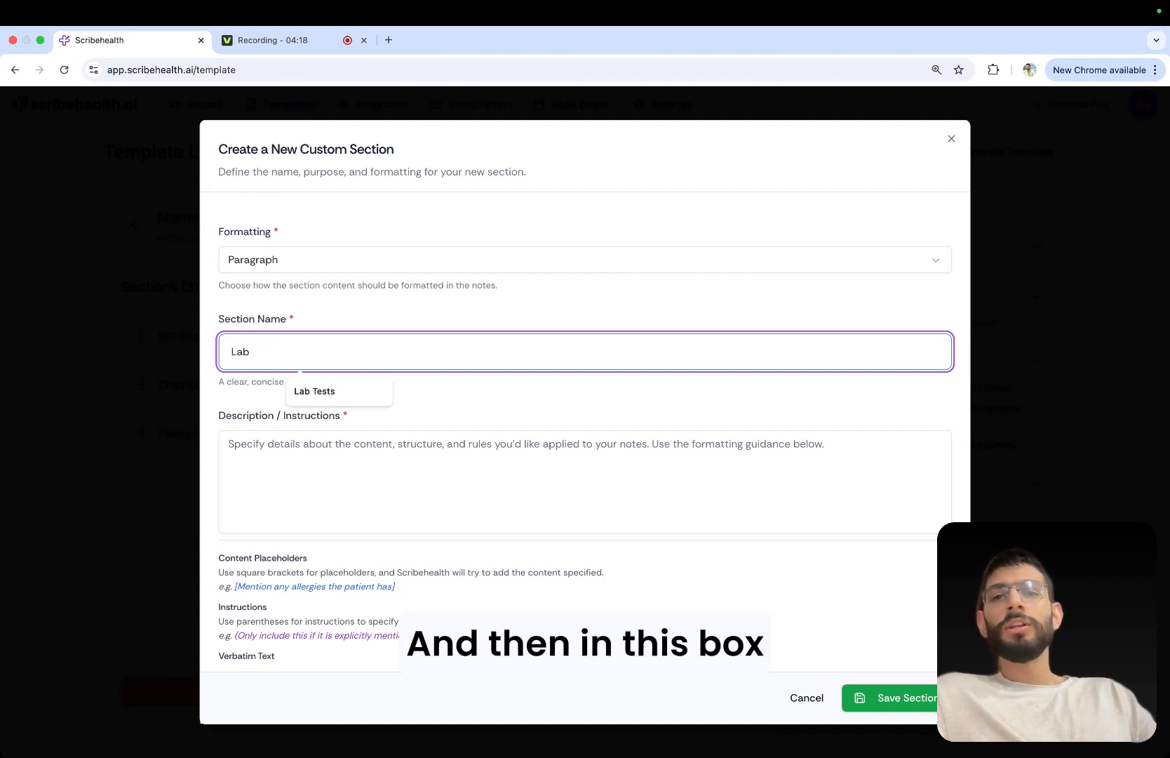
{"action": "type", "text": "Tests"}
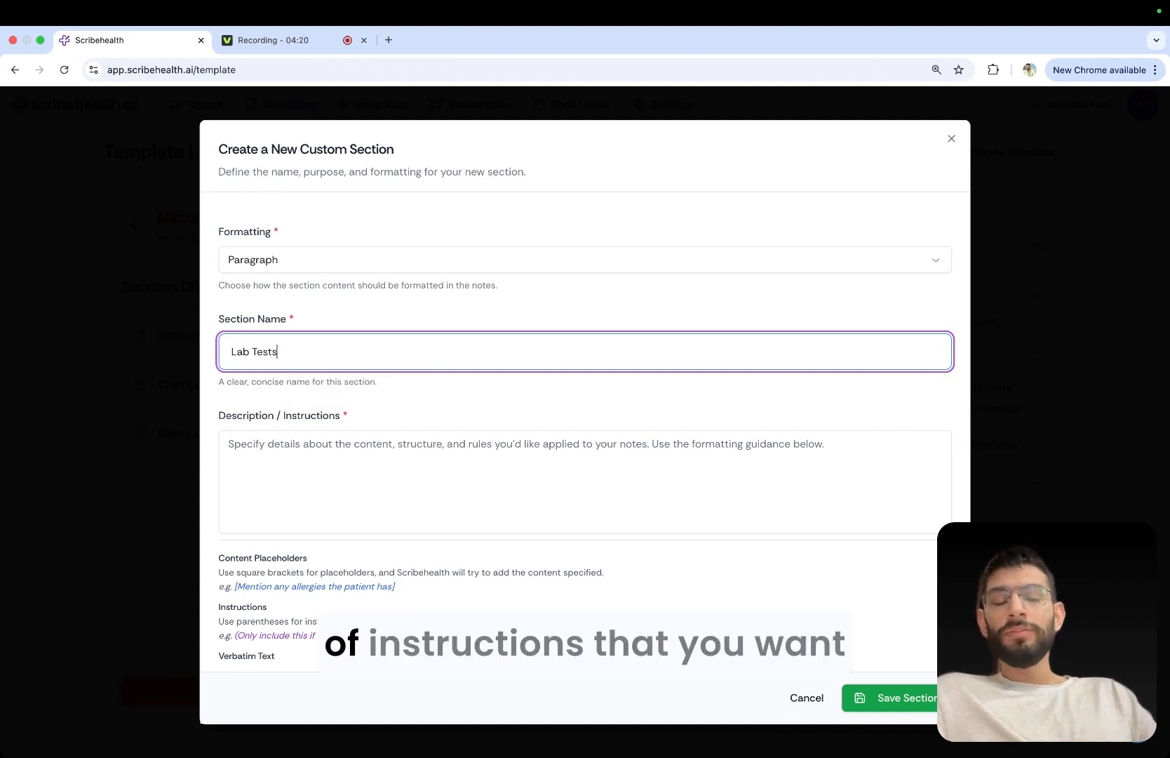
Enter "Mention all the given lab results/reports" as the description and instructions of the Lab Tests section.
{"action": "left_click", "coordinate": [296, 441]}
{"action": "scroll", "coordinate": [296, 442], "scroll_direction": "down", "scroll_amount": 2}
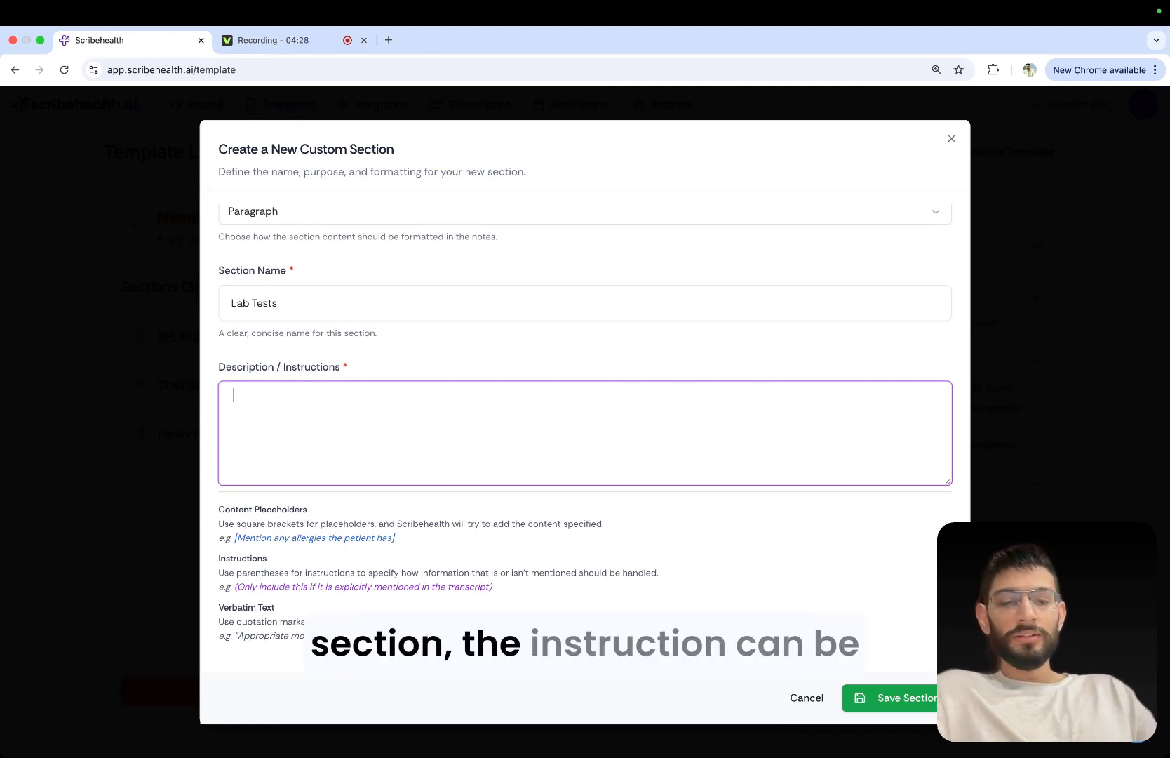
{"action": "key", "text": "BackSpace"}
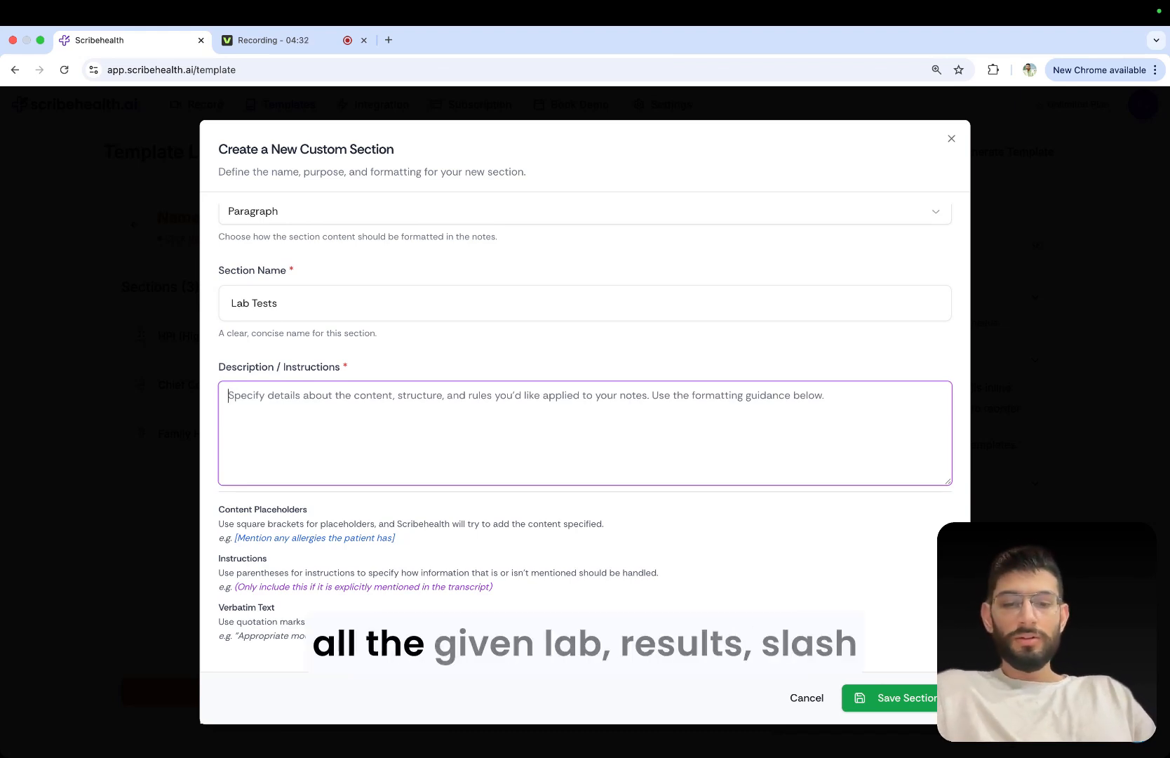
{"action": "type", "text": "Me"}
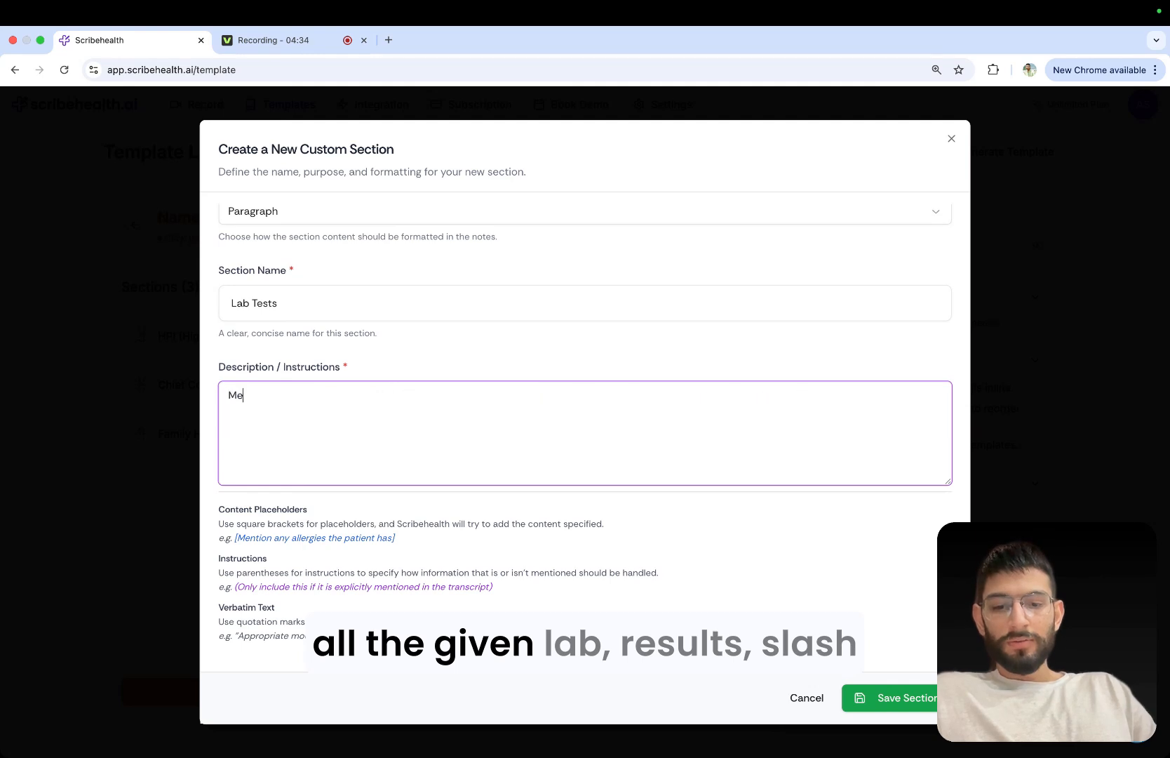
{"action": "type", "text": "ntion all the "}
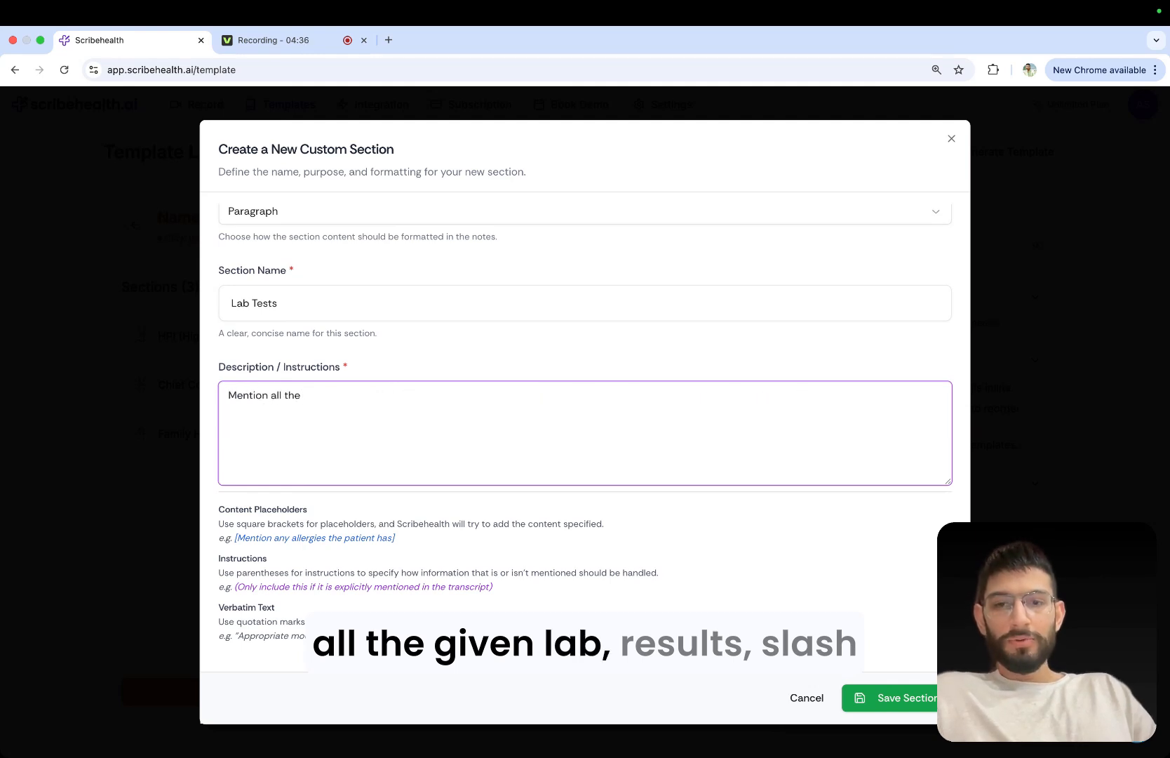
{"action": "type", "text": "given "}
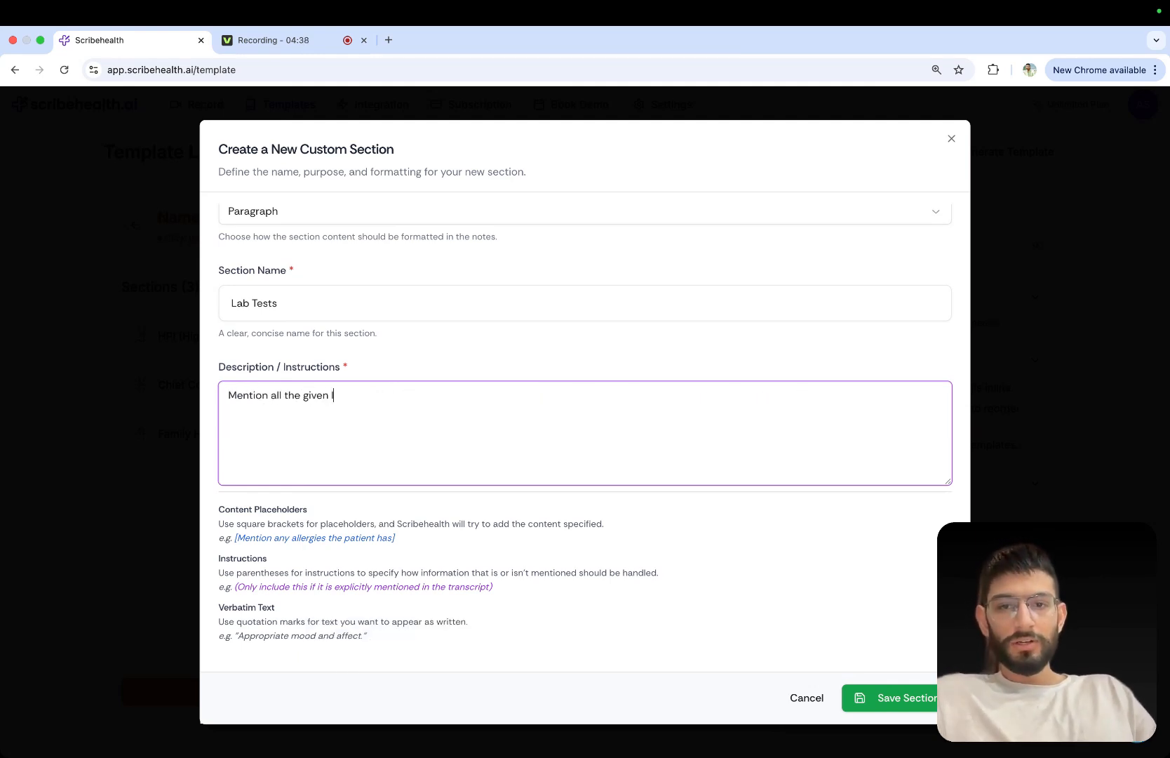
{"action": "type", "text": "lab results/reports"}
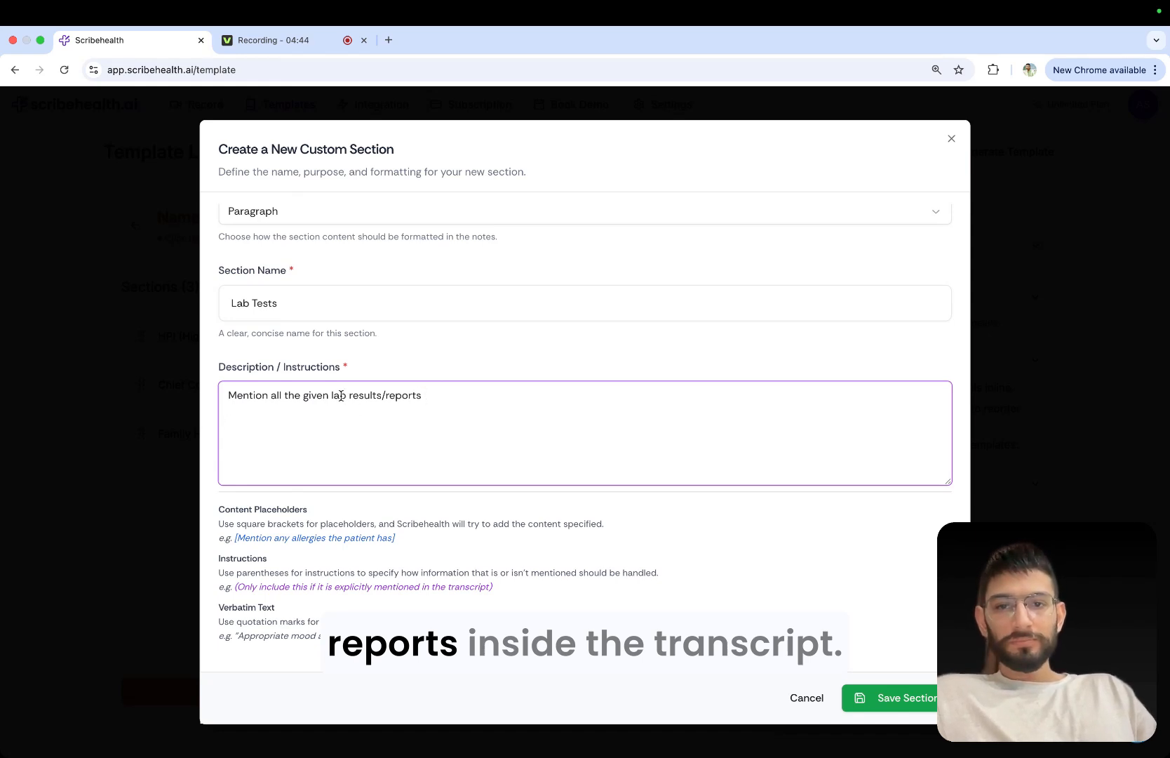
Remove the word "lab" from the Lab Tests instructions and extend the sentence with "inside the transcript".
{"action": "key", "text": "BackSpace"}
{"action": "key", "text": "BackSpace"}
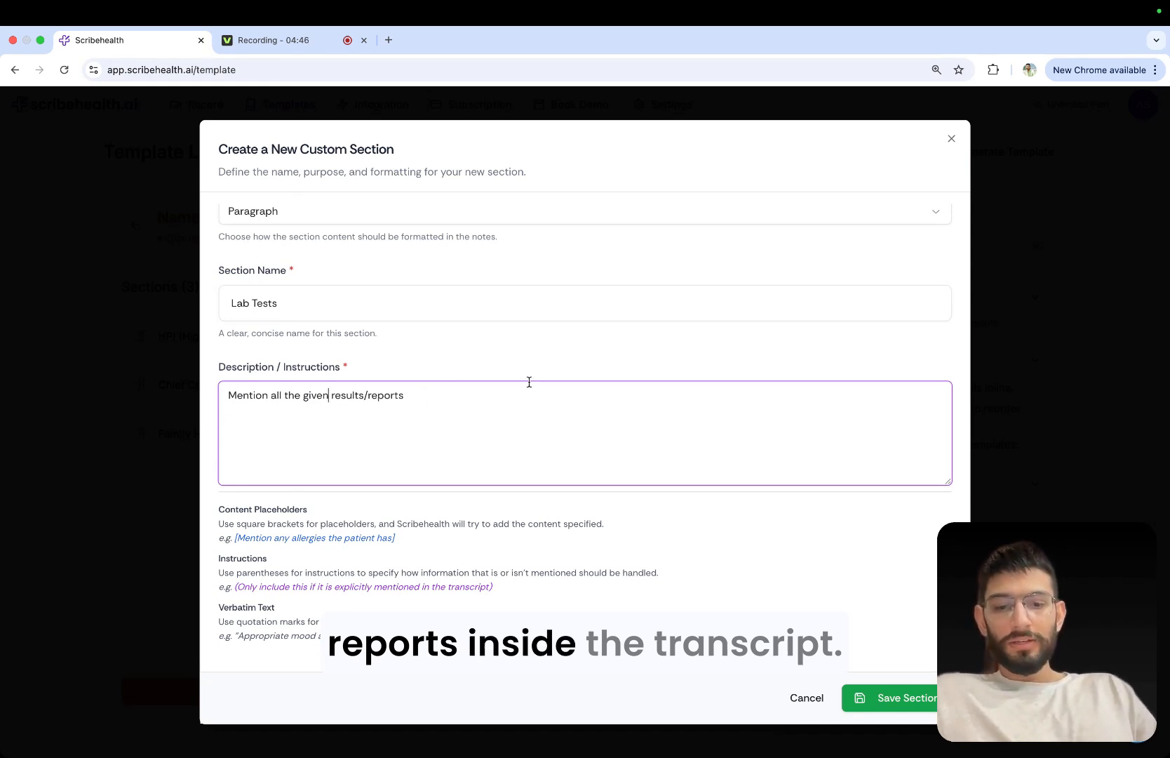
{"action": "type", "text": "results/reports insi"}
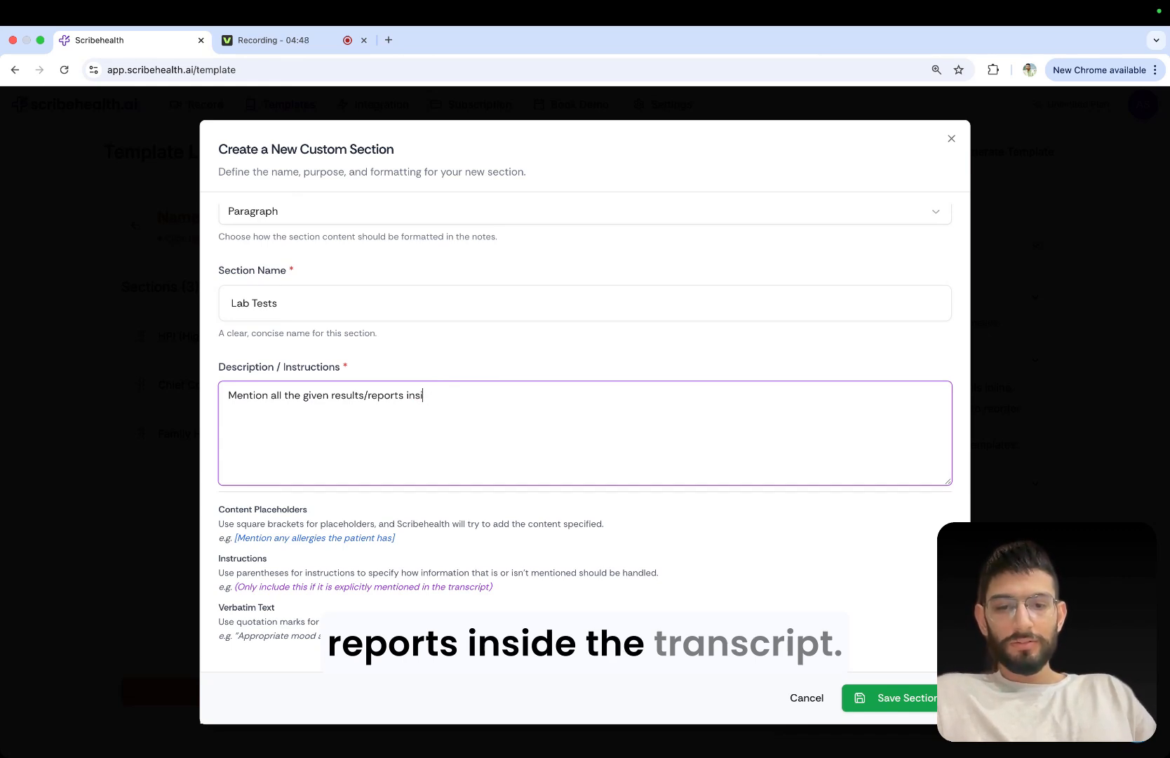
{"action": "type", "text": "ede the trasnc"}
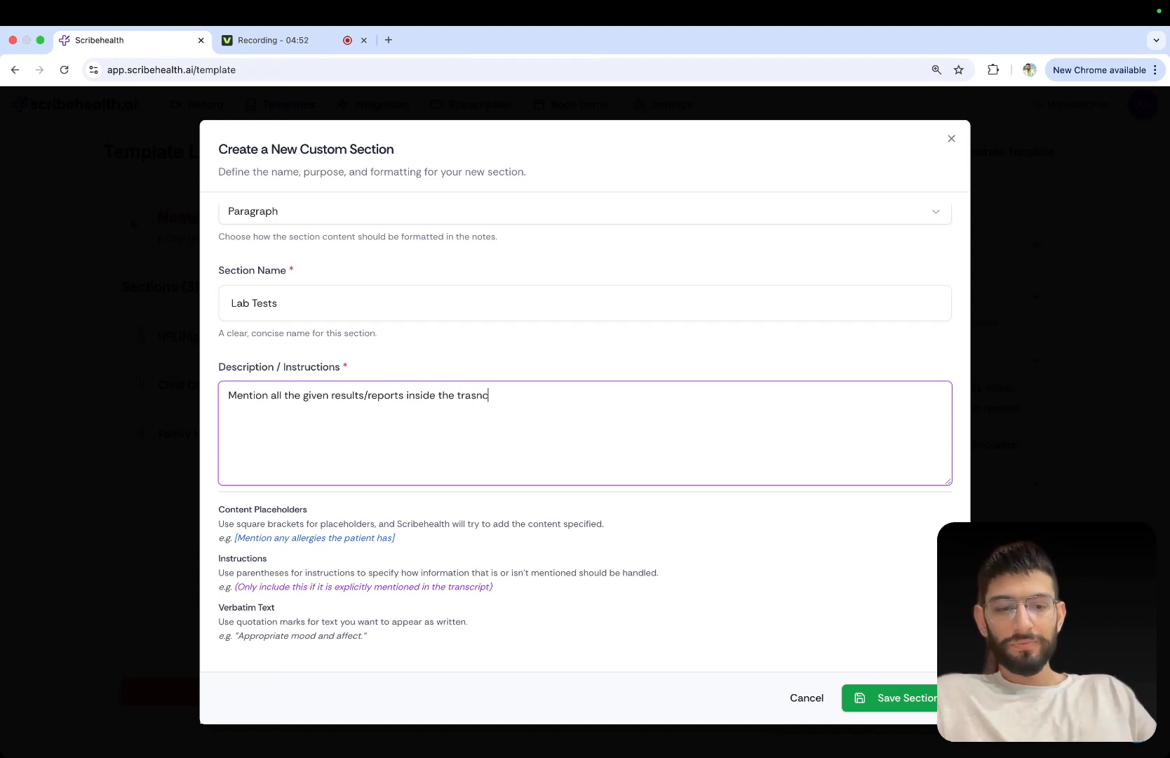
{"action": "key", "text": "BackSpace"}
{"action": "key", "text": "BackSpace"}
{"action": "key", "text": "BackSpace"}
{"action": "key", "text": "BackSpace"}
{"action": "key", "text": "BackSpace"}
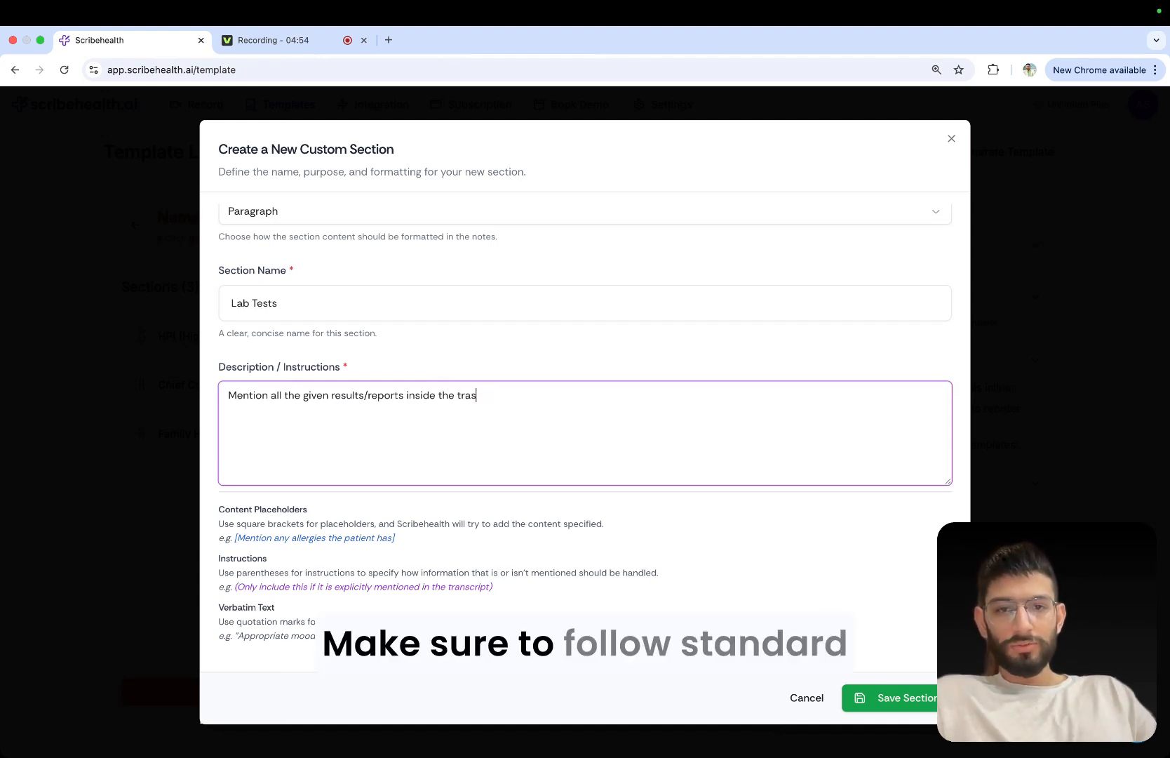
{"action": "type", "text": "nsc"}
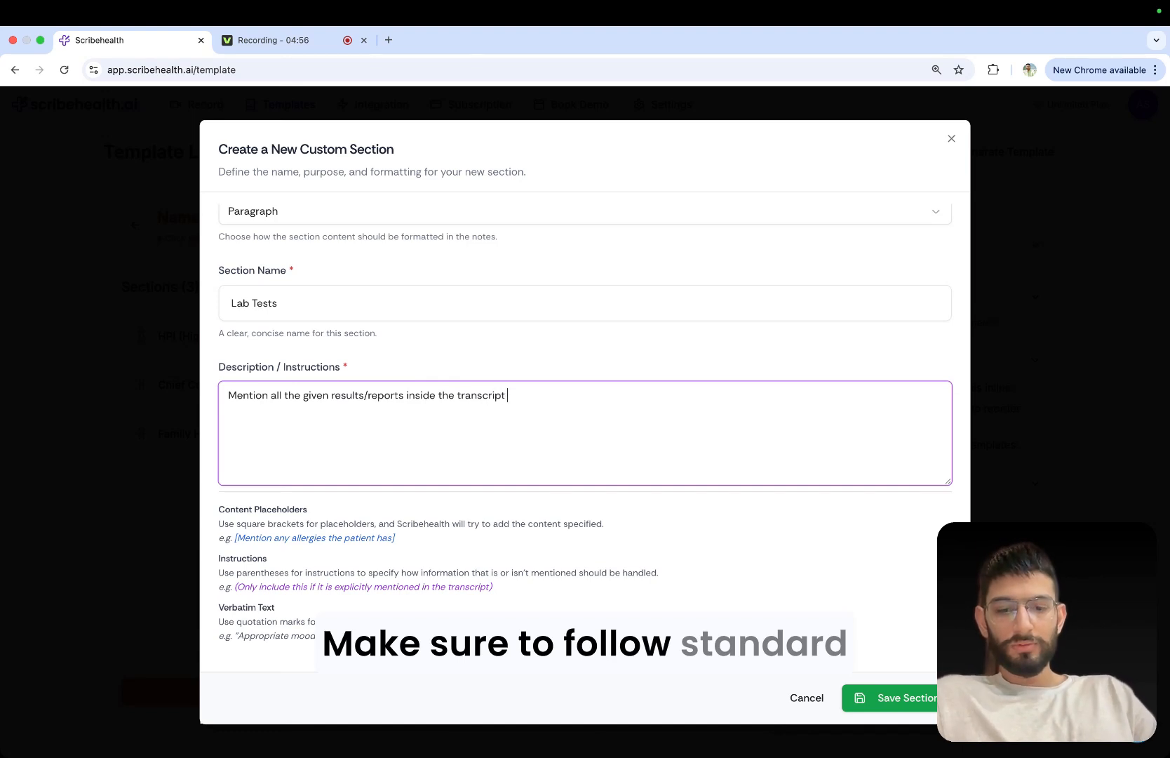
{"action": "type", "text": "ript. Make sure "}
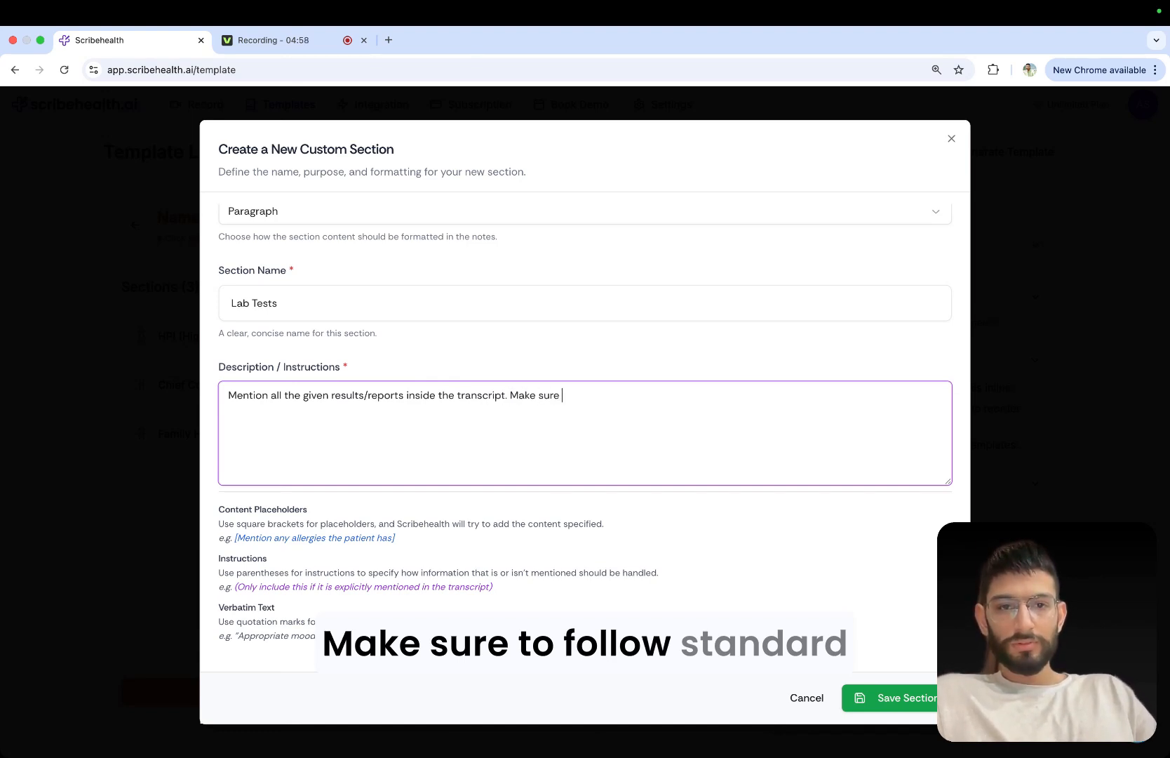
{"action": "type", "text": "to follow"}
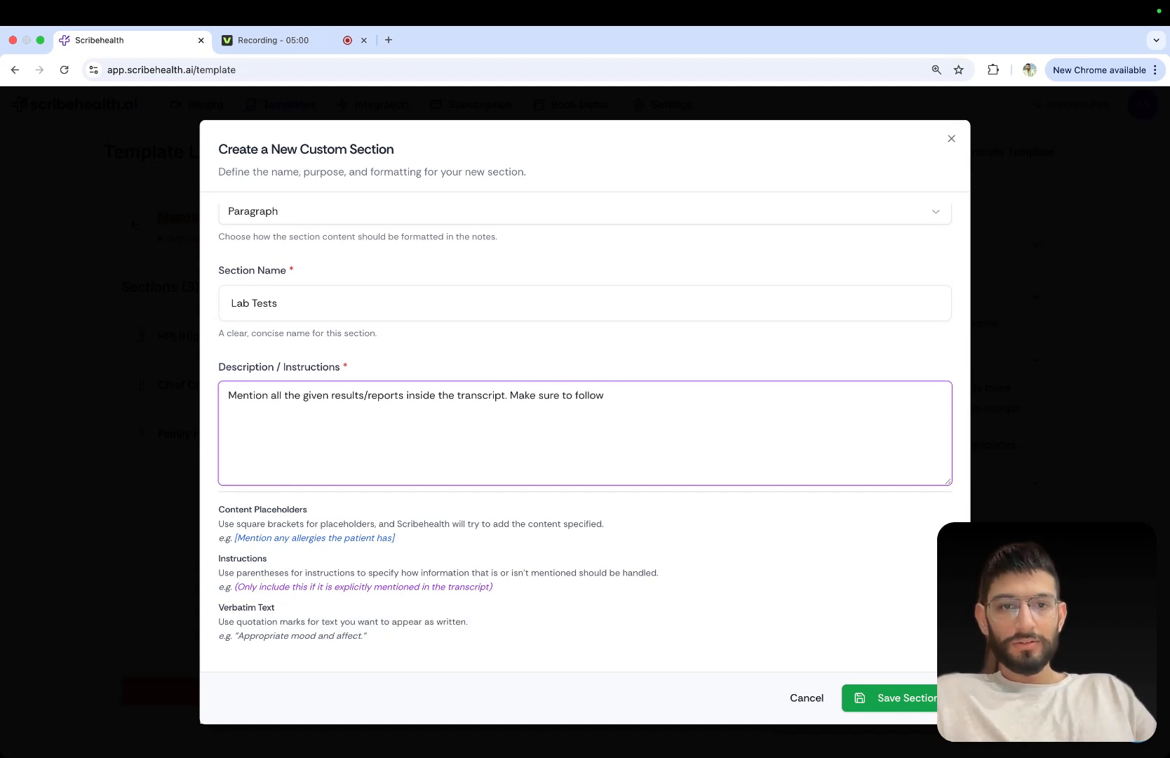
{"action": "type", "text": " standard"}
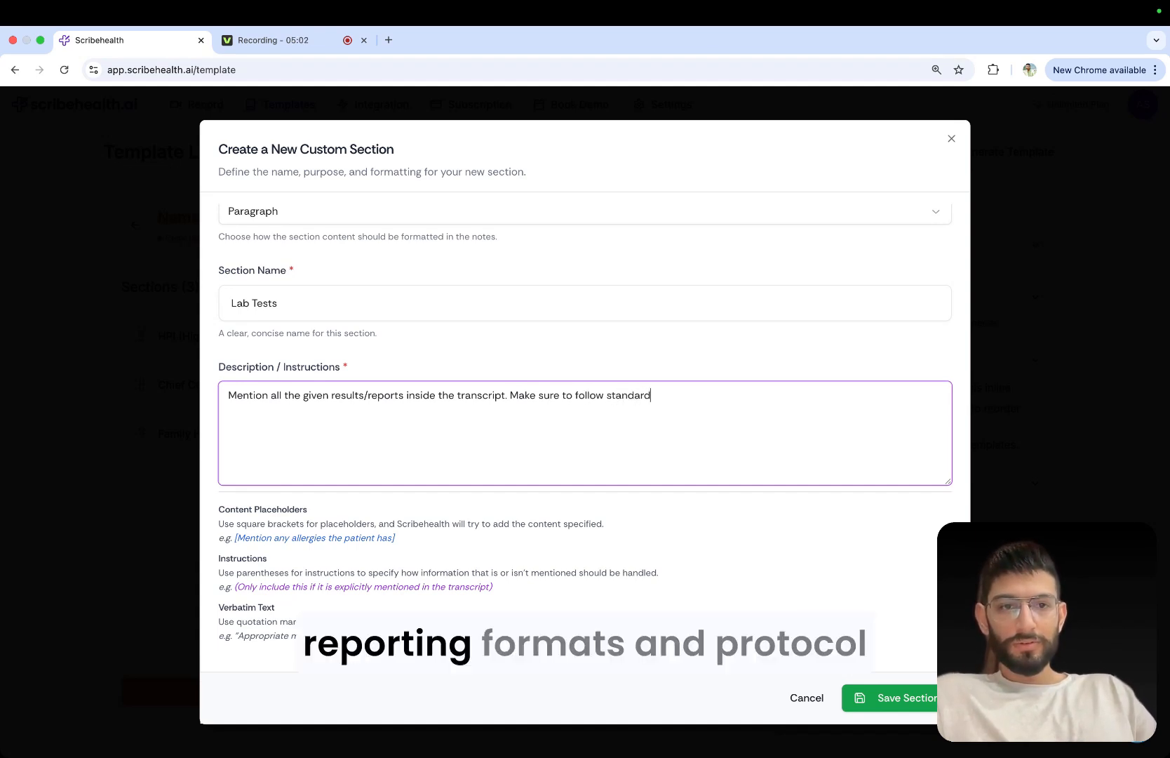
{"action": "type", "text": " reportgin "}
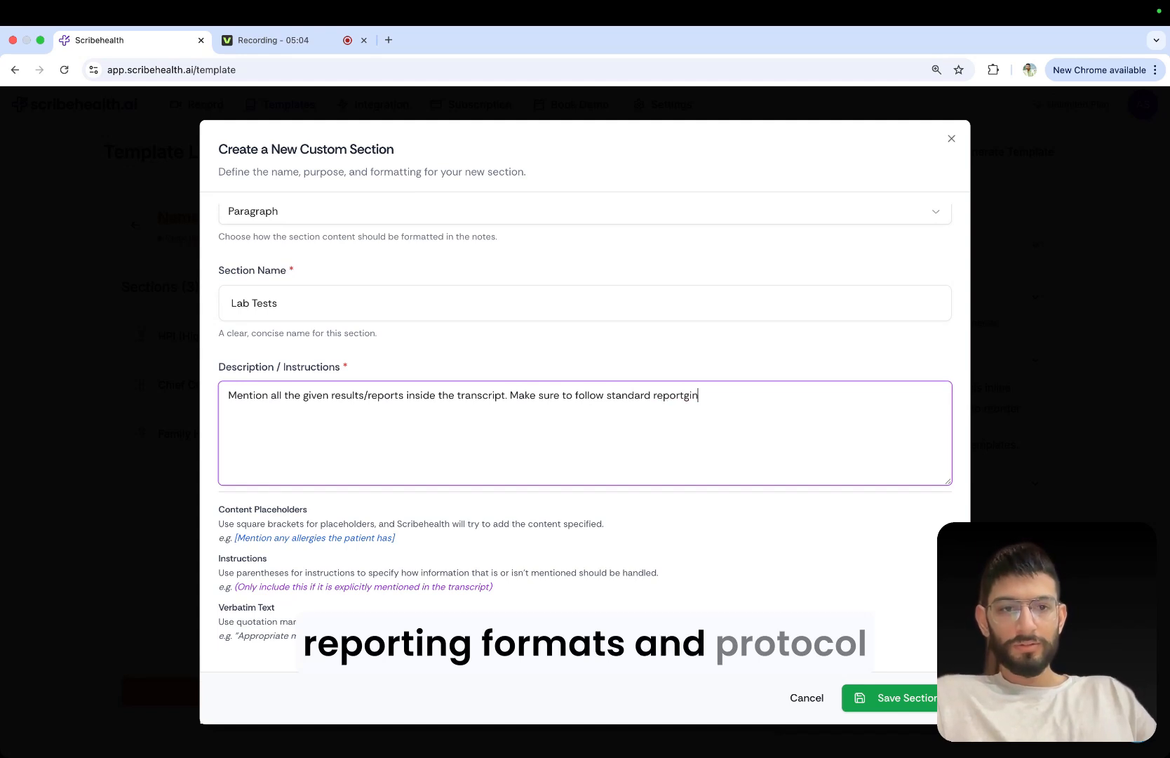
{"action": "key", "text": "BackSpace"}
{"action": "key", "text": "BackSpace"}
{"action": "key", "text": "BackSpace"}
{"action": "key", "text": "BackSpace"}
{"action": "type", "text": "ing formatn "}
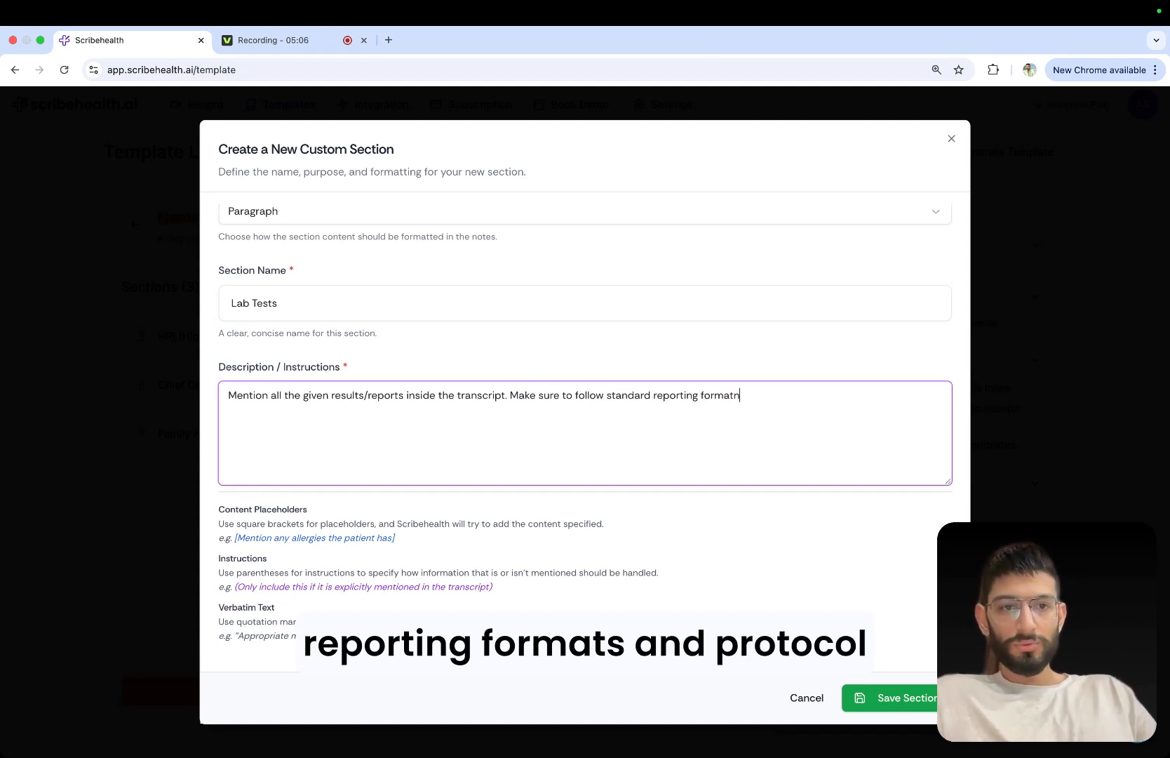
{"action": "key", "text": "BackSpace"}
{"action": "key", "text": "BackSpace"}
{"action": "type", "text": "s and proc"}
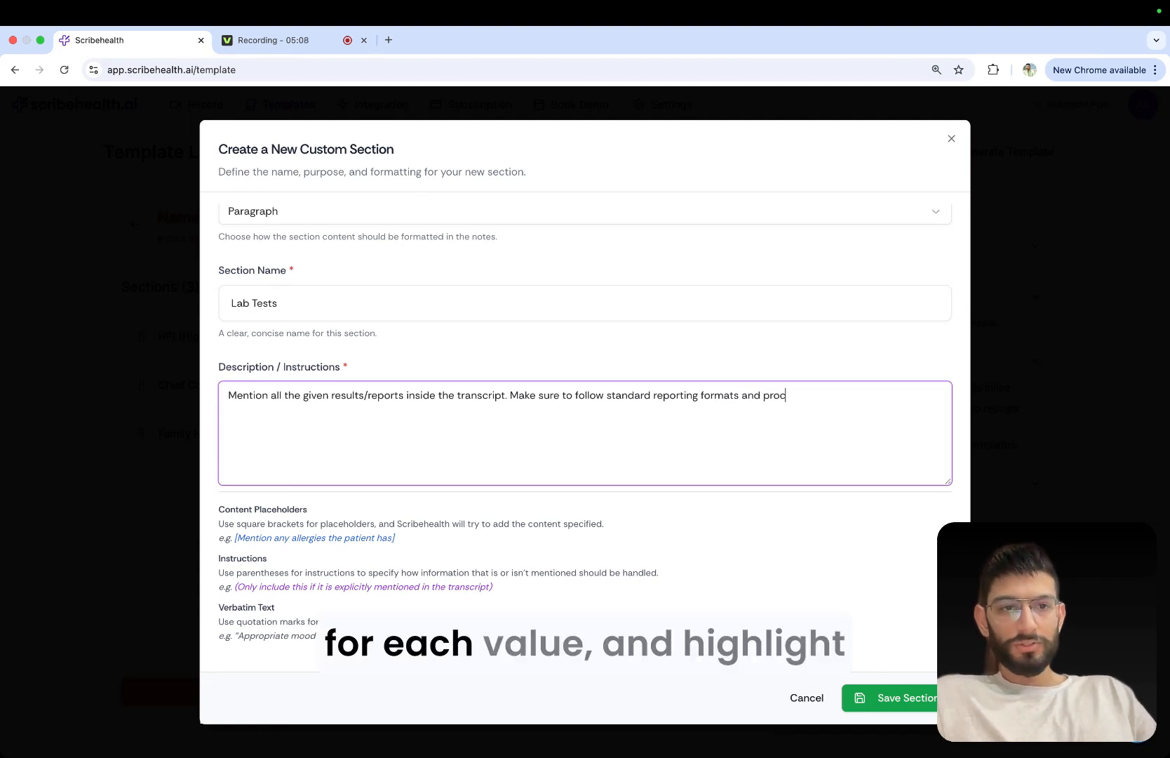
Append "Make sure to follow standard reporting formats and protocol for each value and" as a second sentence of the Lab Tests instructions.
{"action": "key", "text": "BackSpace"}
{"action": "type", "text": "to"}
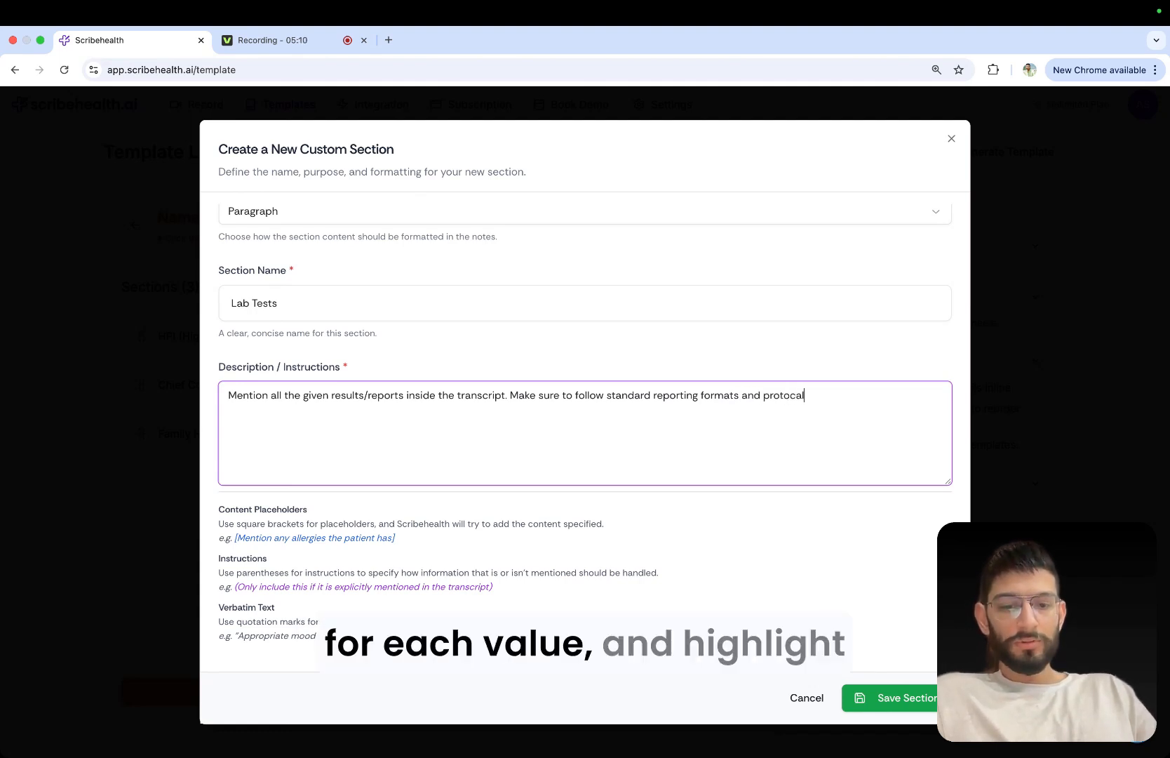
{"action": "type", "text": "col for each value and"}
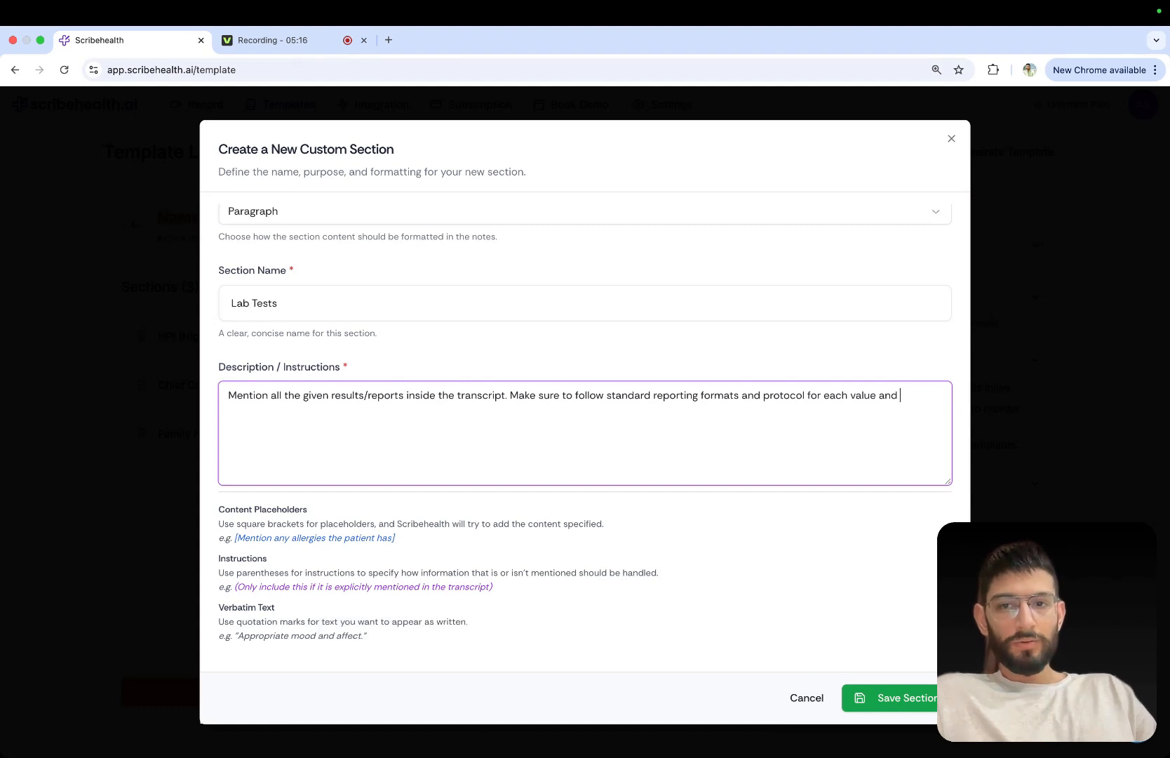
{"action": "type", "text": "hihgl"}
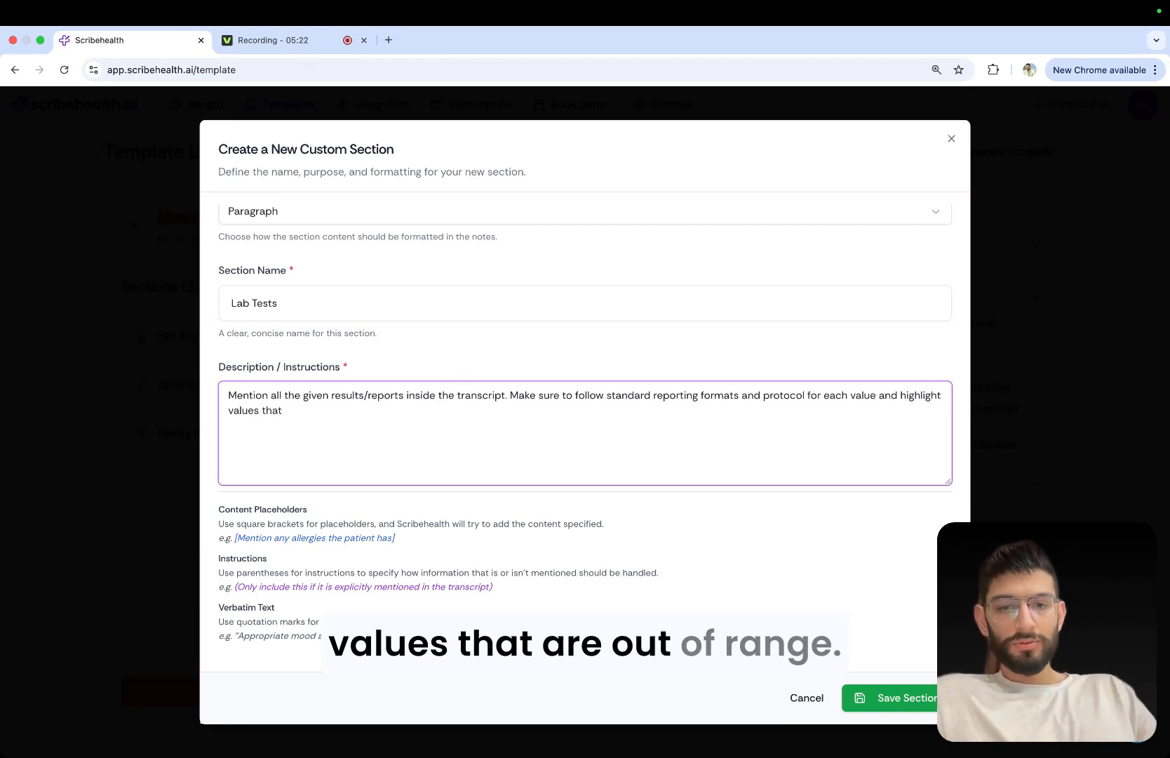
Complete the second sentence of the Lab Tests instructions with "highlight values that are out of range.".
{"action": "type", "text": "re out ot"}
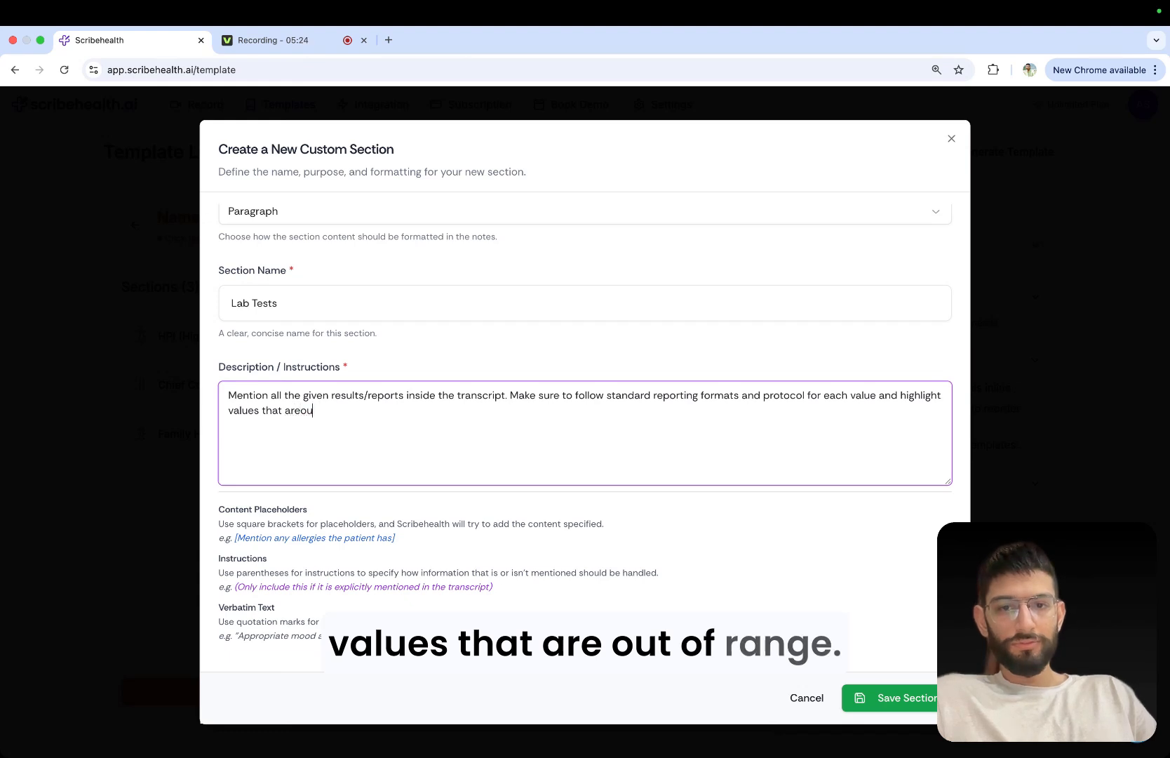
{"action": "key", "text": "BackSpace"}
{"action": "type", "text": "r"}
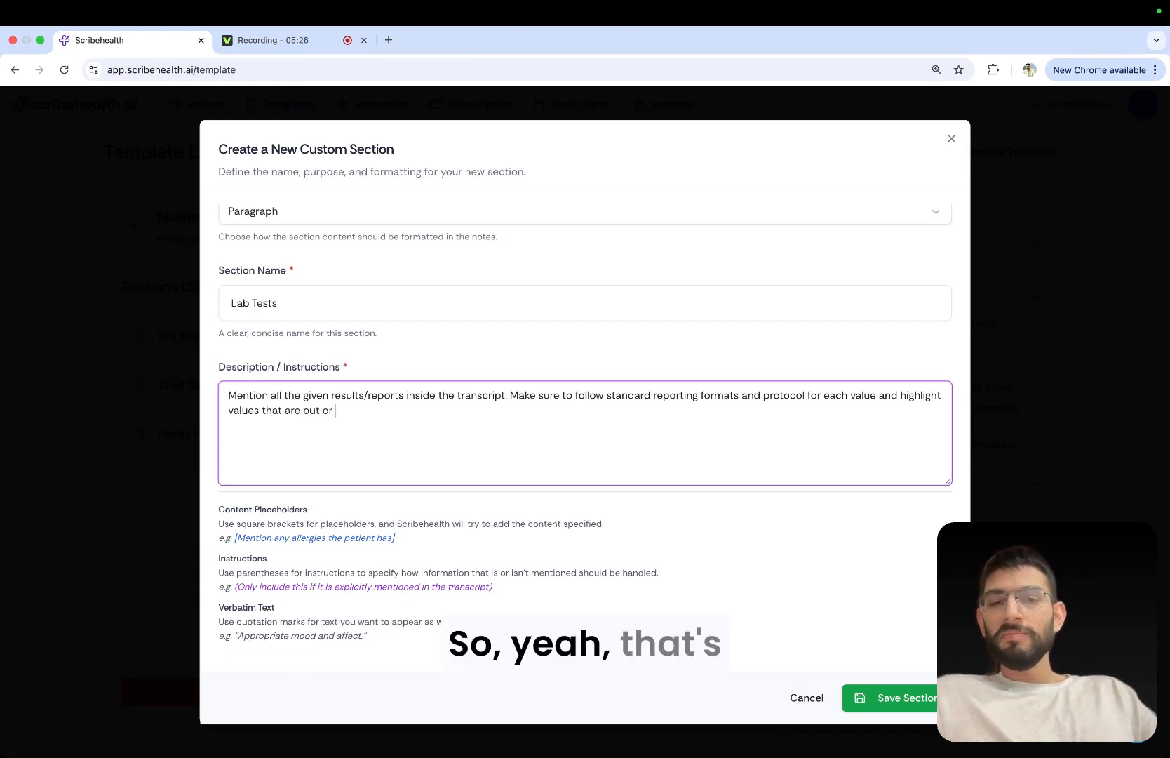
{"action": "key", "text": "BackSpace"}
{"action": "key", "text": "BackSpace"}
{"action": "type", "text": "f range"}
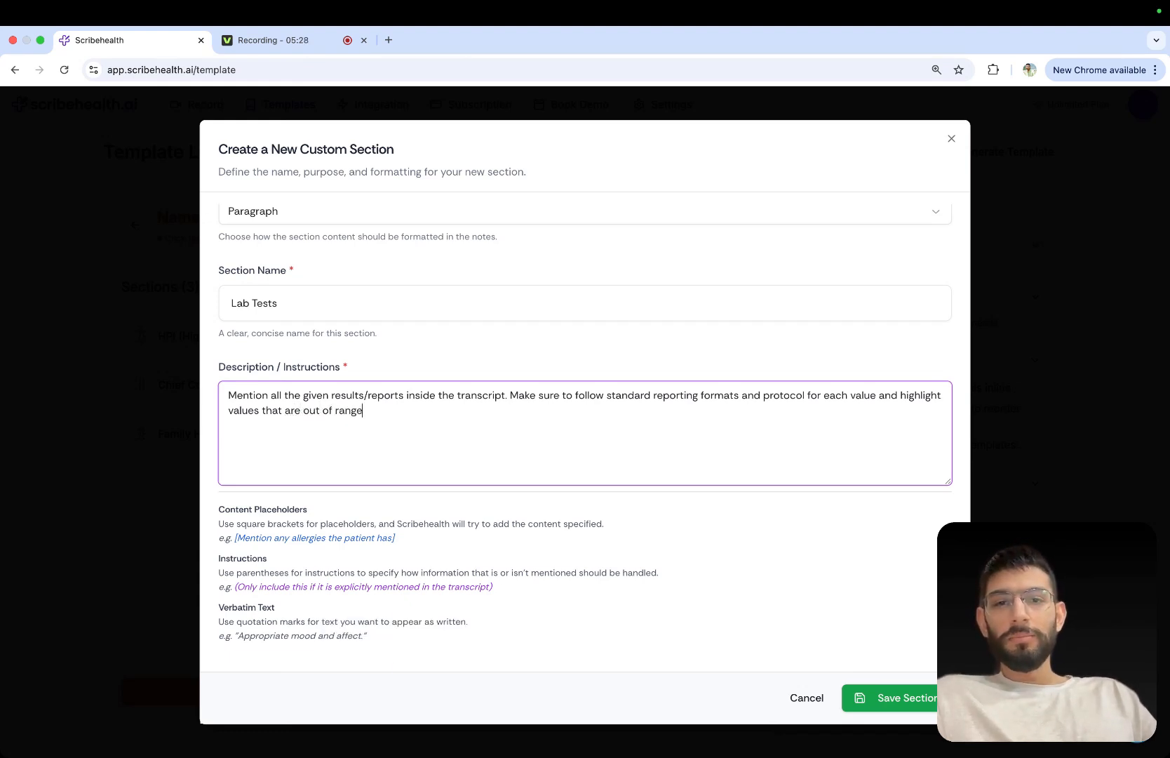
{"action": "type", "text": "."}
Add a new paragraph reading "Follow the example given below as a reference-" after a blank line in the Lab Tests instructions.
{"action": "key", "text": "Return"}
{"action": "key", "text": "Return"}
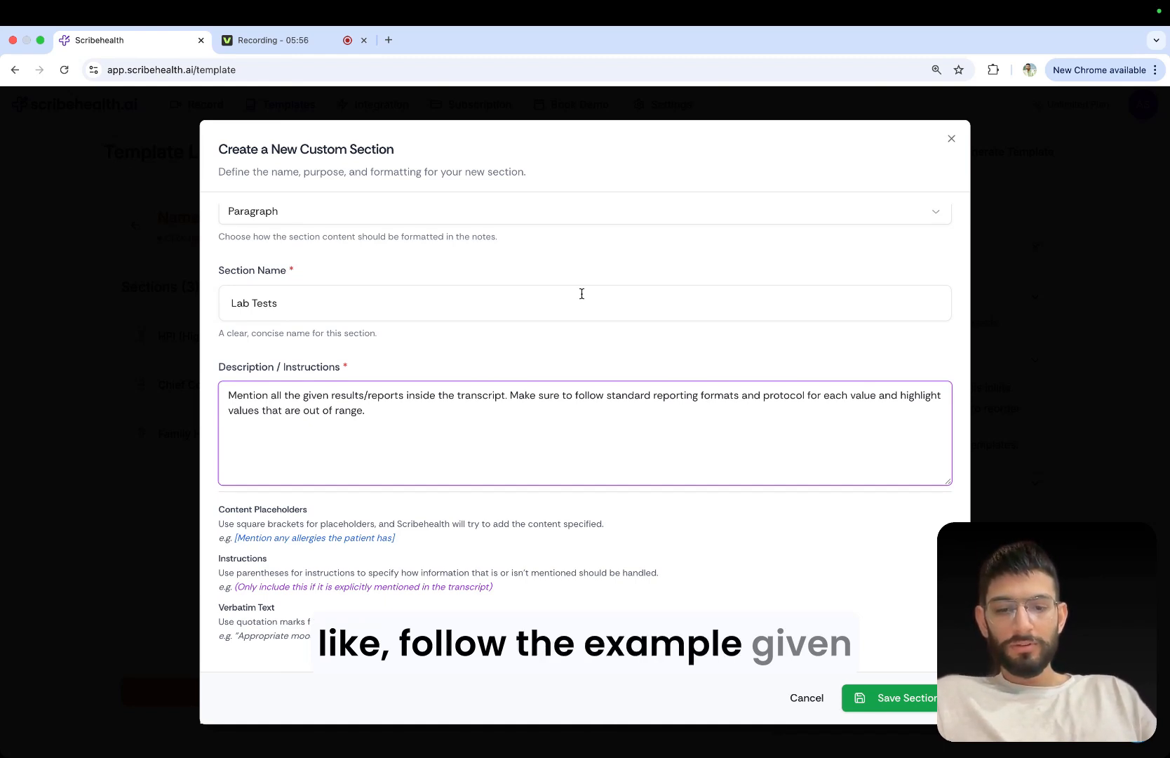
{"action": "type", "text": "low the"}
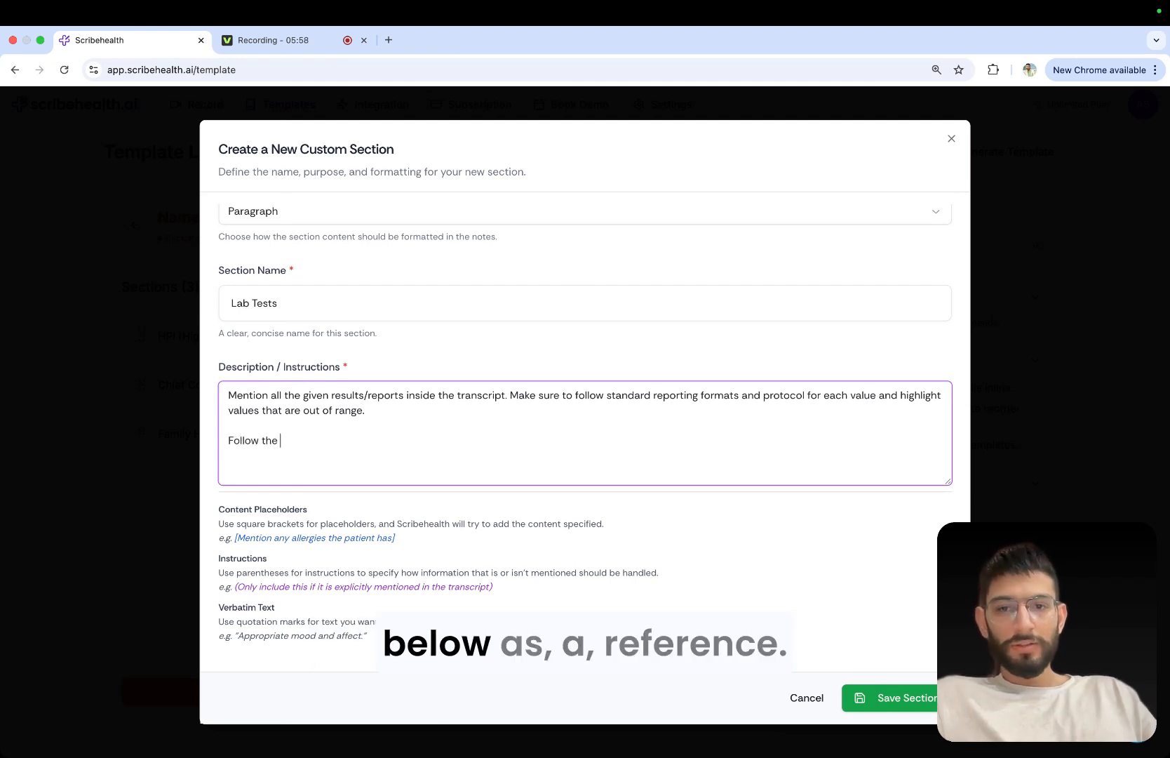
{"action": "type", "text": " examp"}
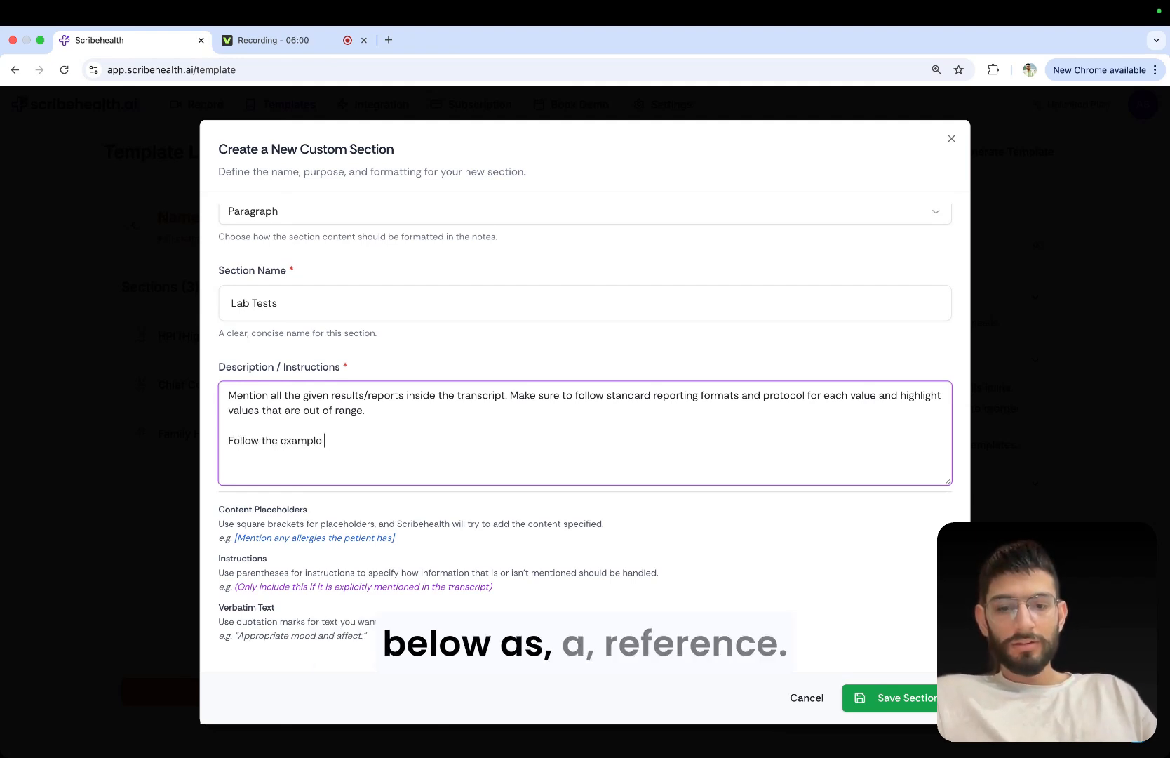
{"action": "type", "text": "le given below "}
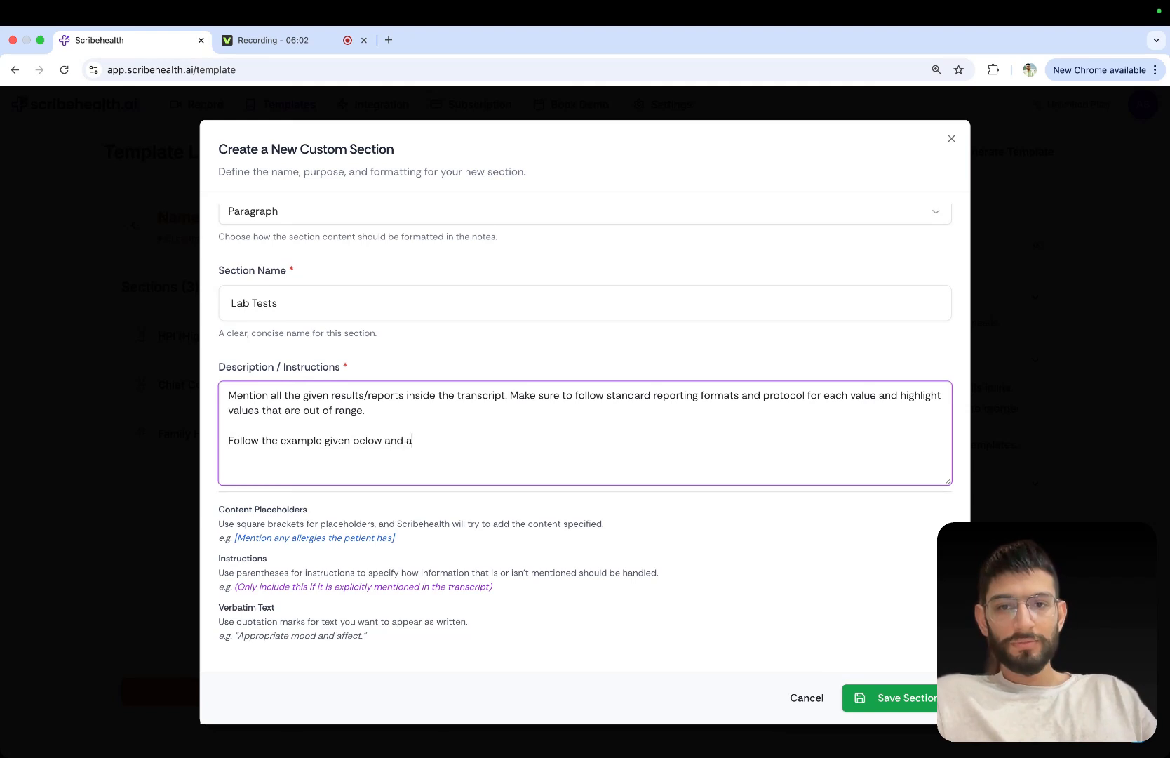
{"action": "type", "text": "as a refenf"}
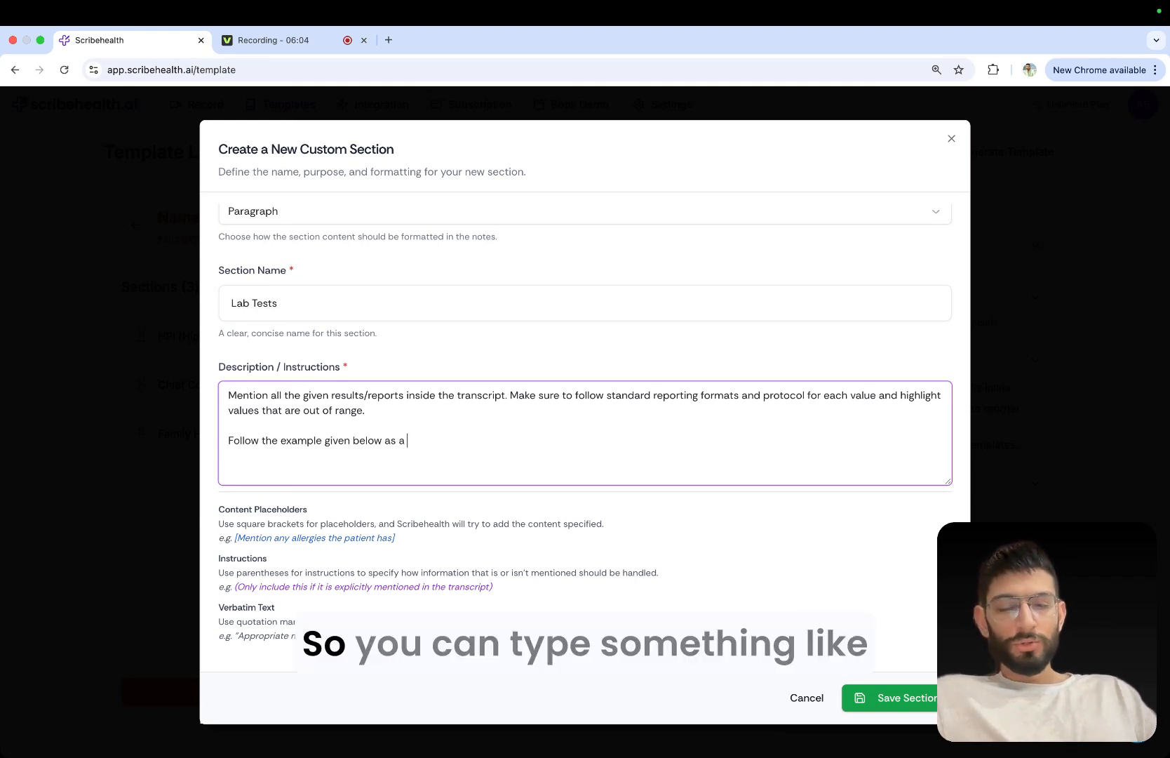
{"action": "key", "text": "BackSpace"}
{"action": "key", "text": "BackSpace"}
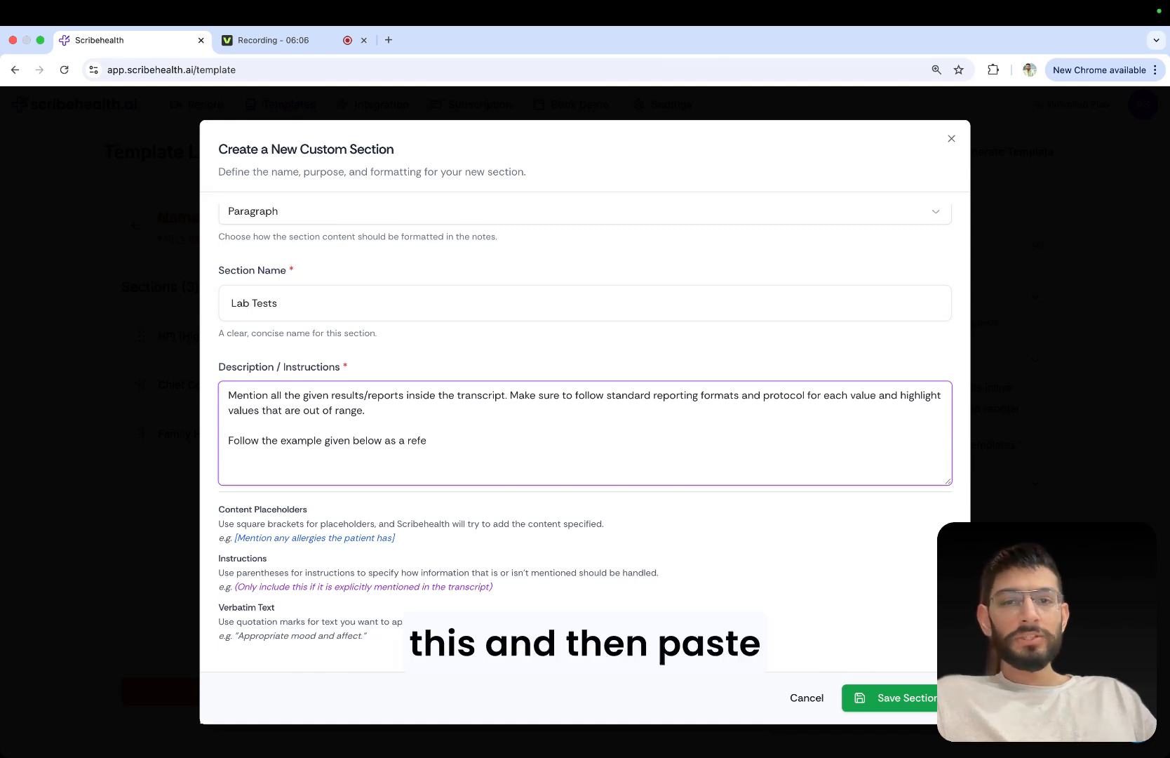
{"action": "type", "text": "erence-"}
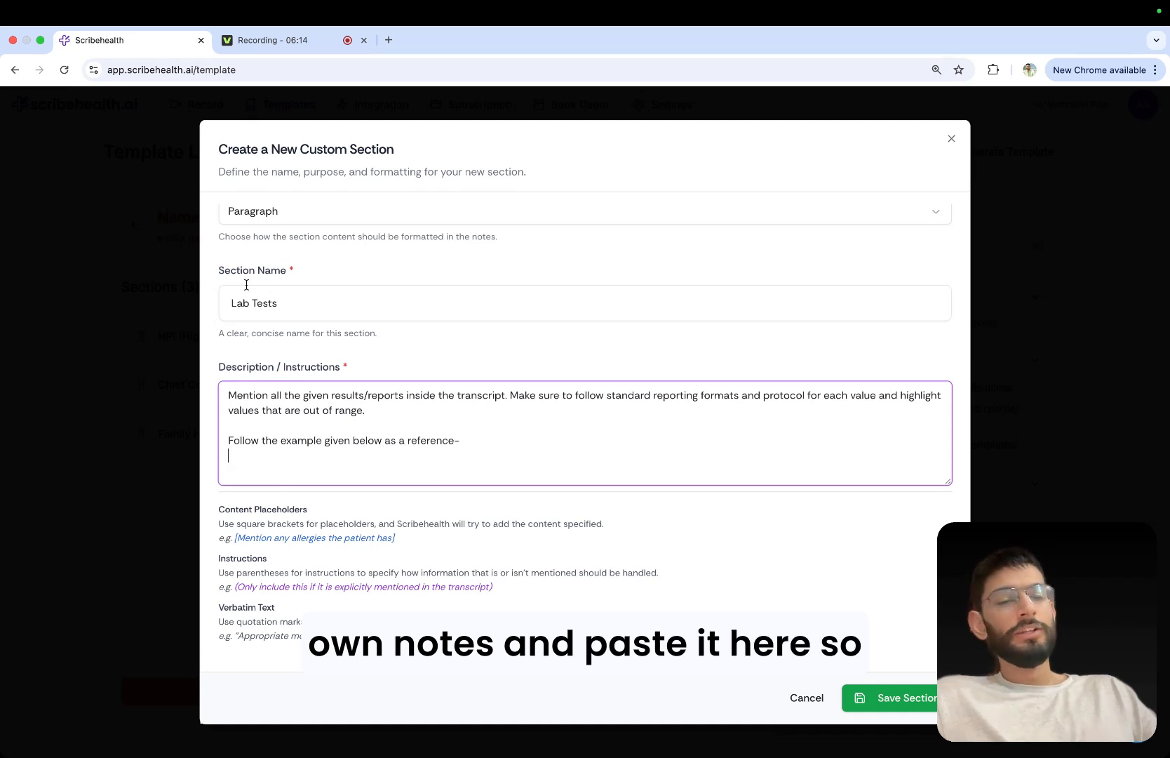
Examine the section name and the guidance examples for content placeholders, instructions and verbatim text.
{"action": "triple_click", "coordinate": [263, 298]}
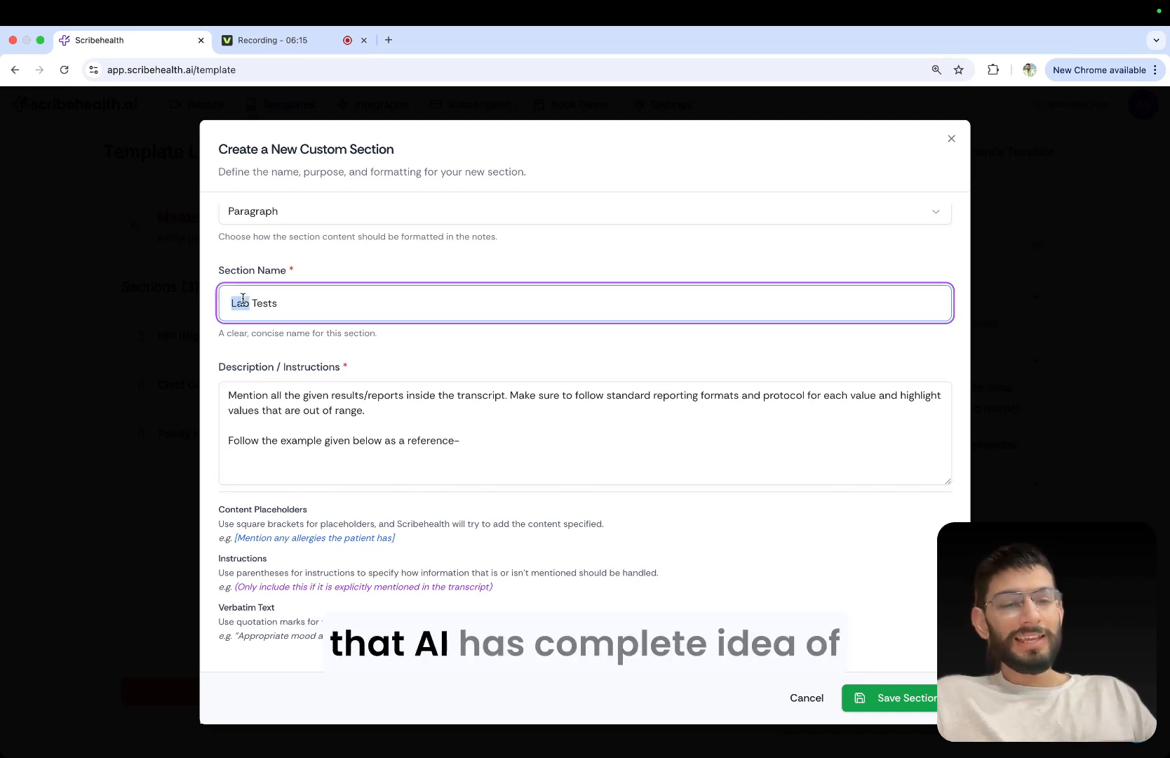
{"action": "left_click", "coordinate": [355, 449]}
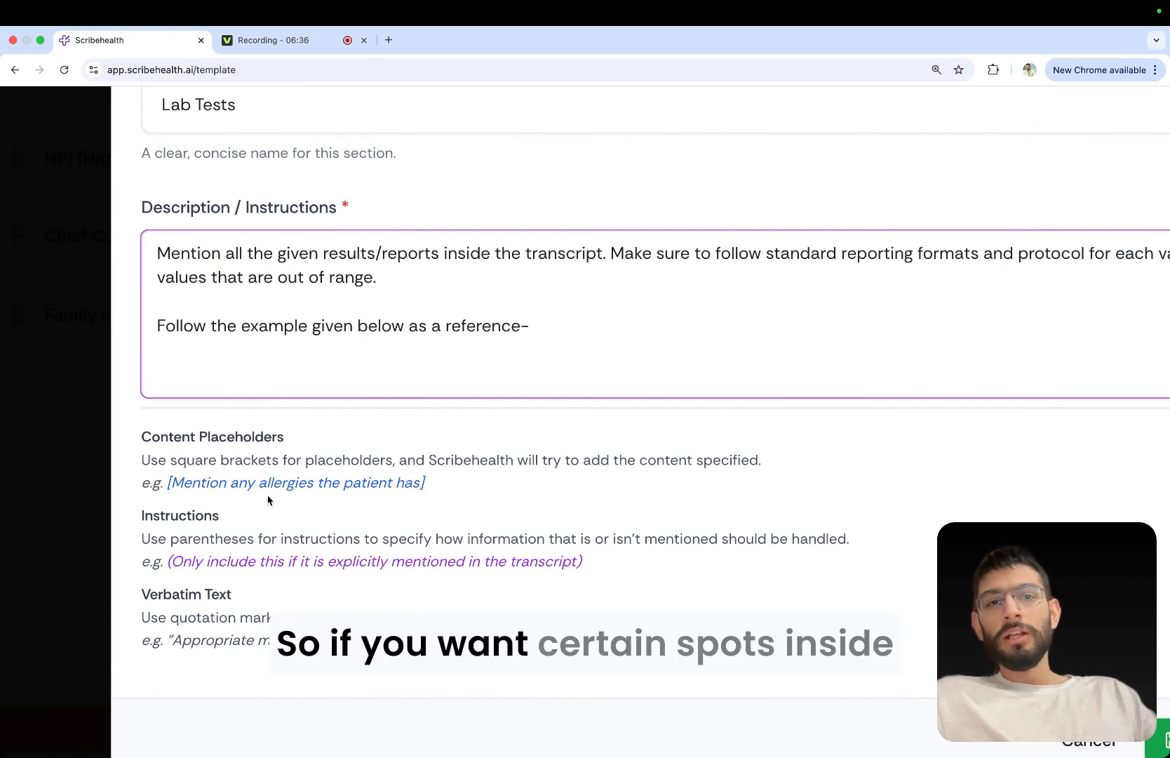
{"action": "left_click", "coordinate": [168, 483]}
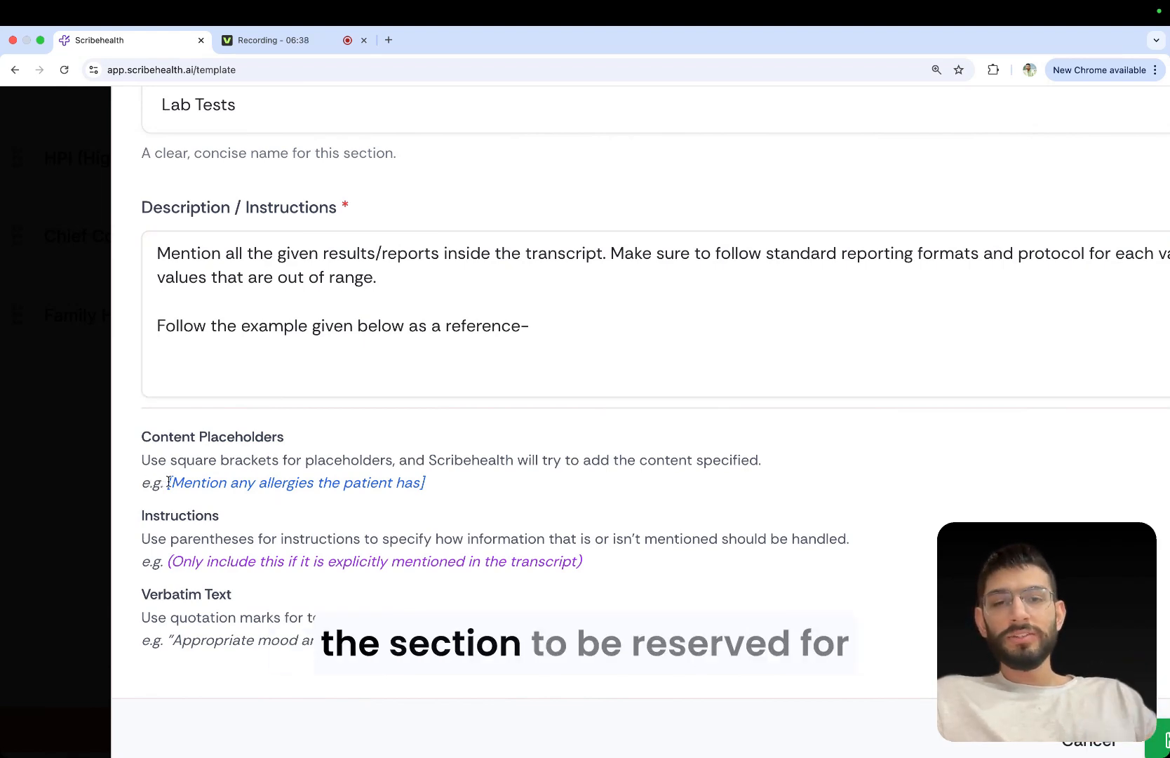
{"action": "left_click_drag", "start_coordinate": [168, 483], "coordinate": [433, 488]}
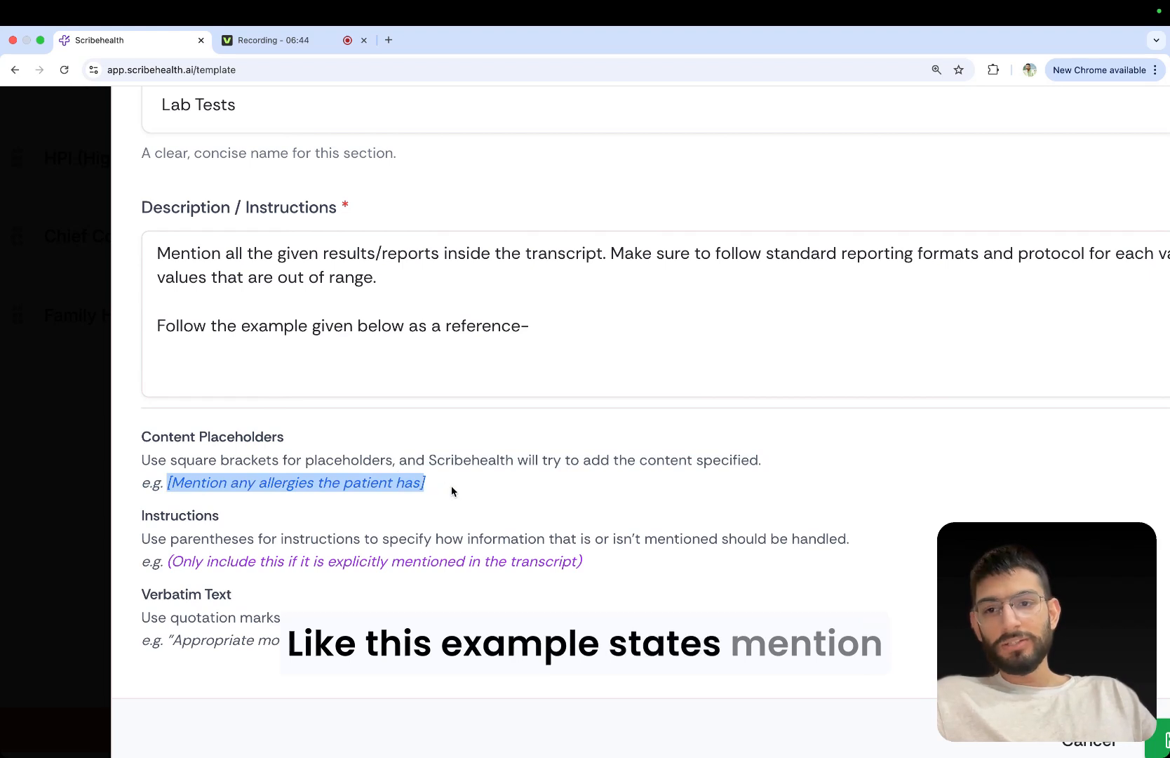
{"action": "left_click", "coordinate": [438, 484]}
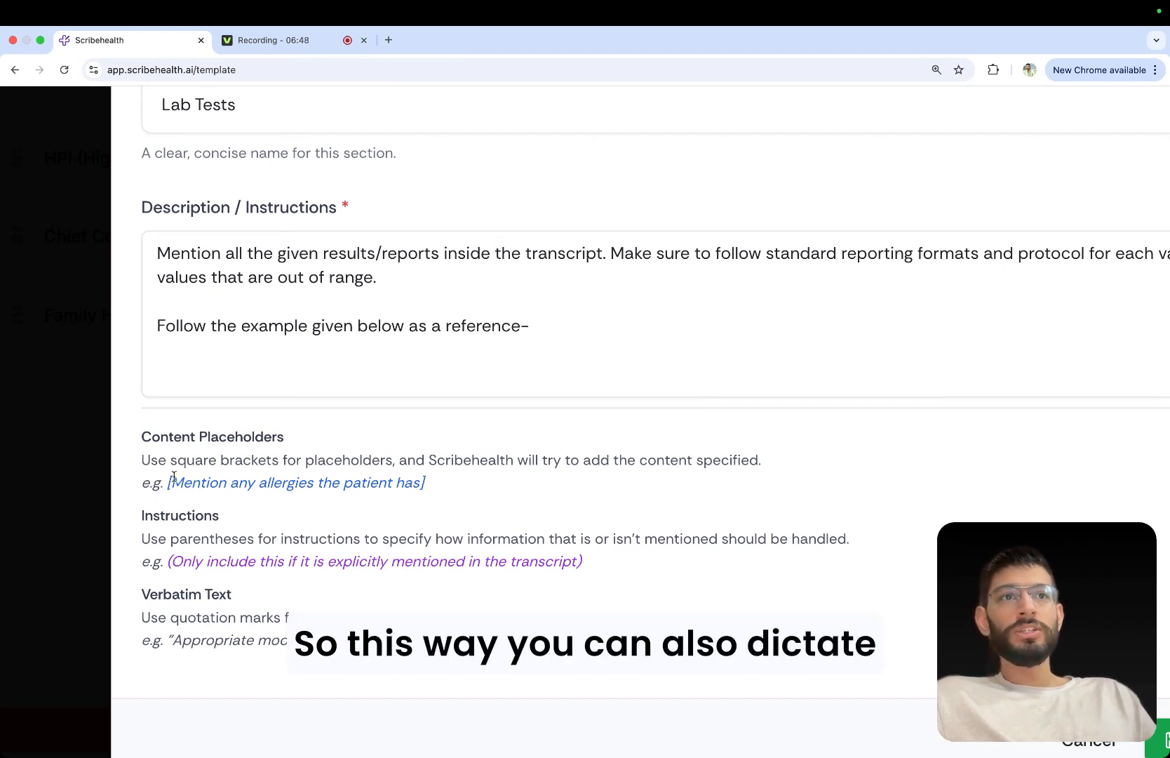
{"action": "left_click_drag", "start_coordinate": [164, 482], "coordinate": [431, 489]}
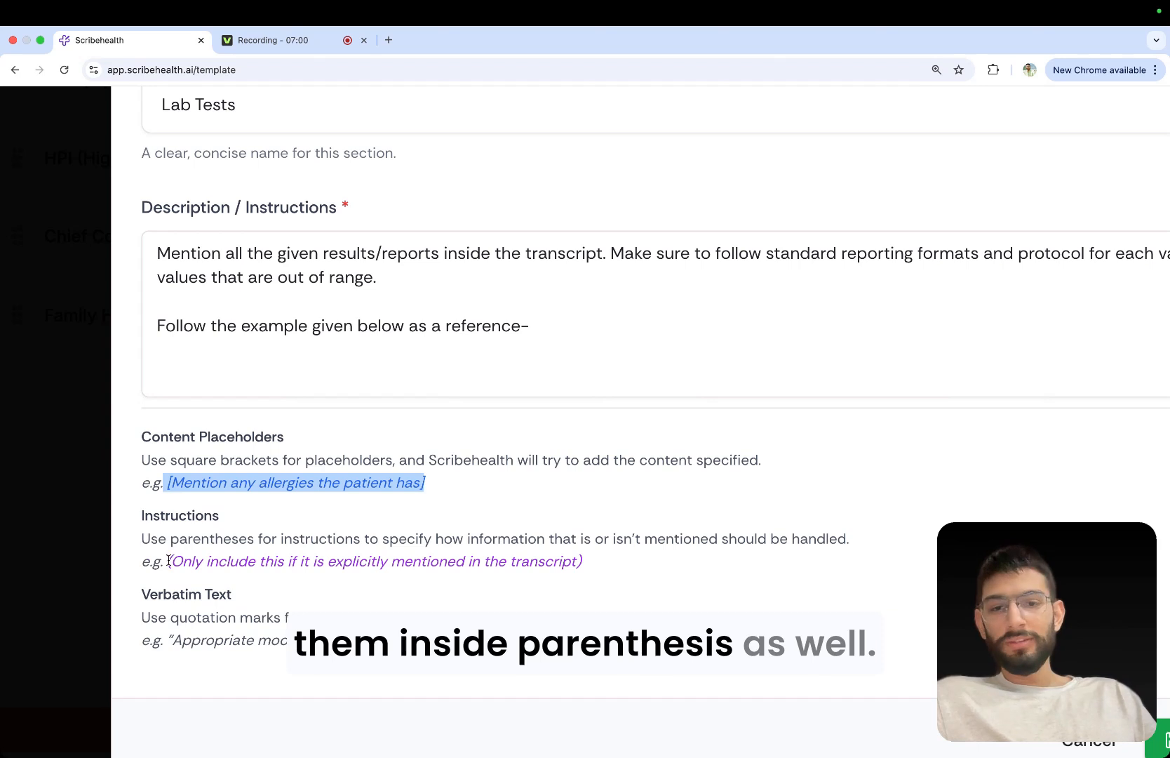
{"action": "left_click_drag", "start_coordinate": [167, 562], "coordinate": [602, 566]}
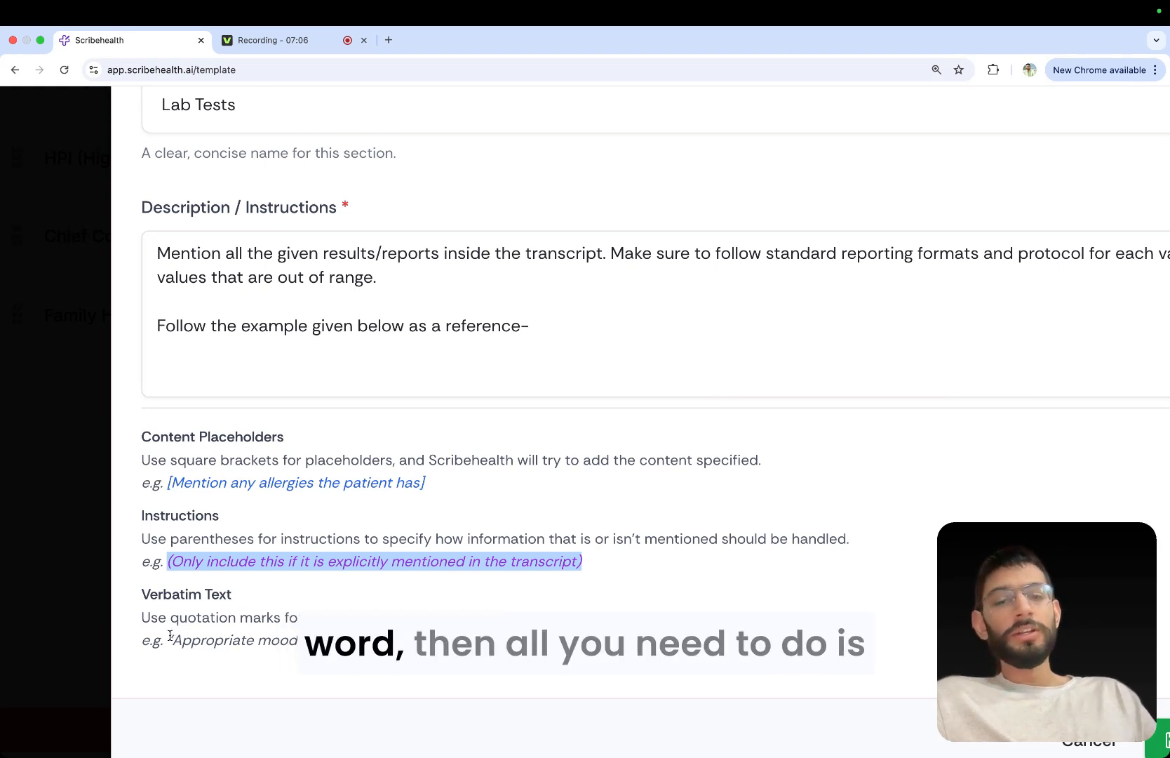
{"action": "left_click_drag", "start_coordinate": [170, 640], "coordinate": [323, 639]}
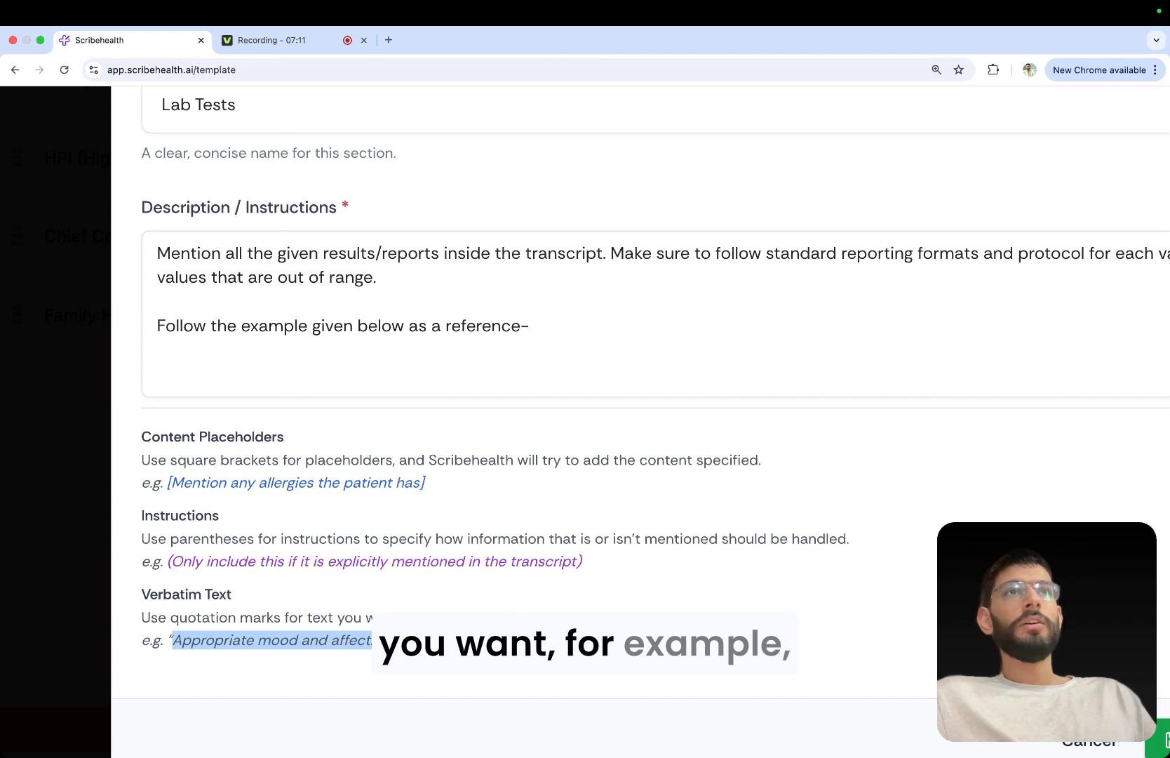
{"action": "left_click", "coordinate": [421, 641]}
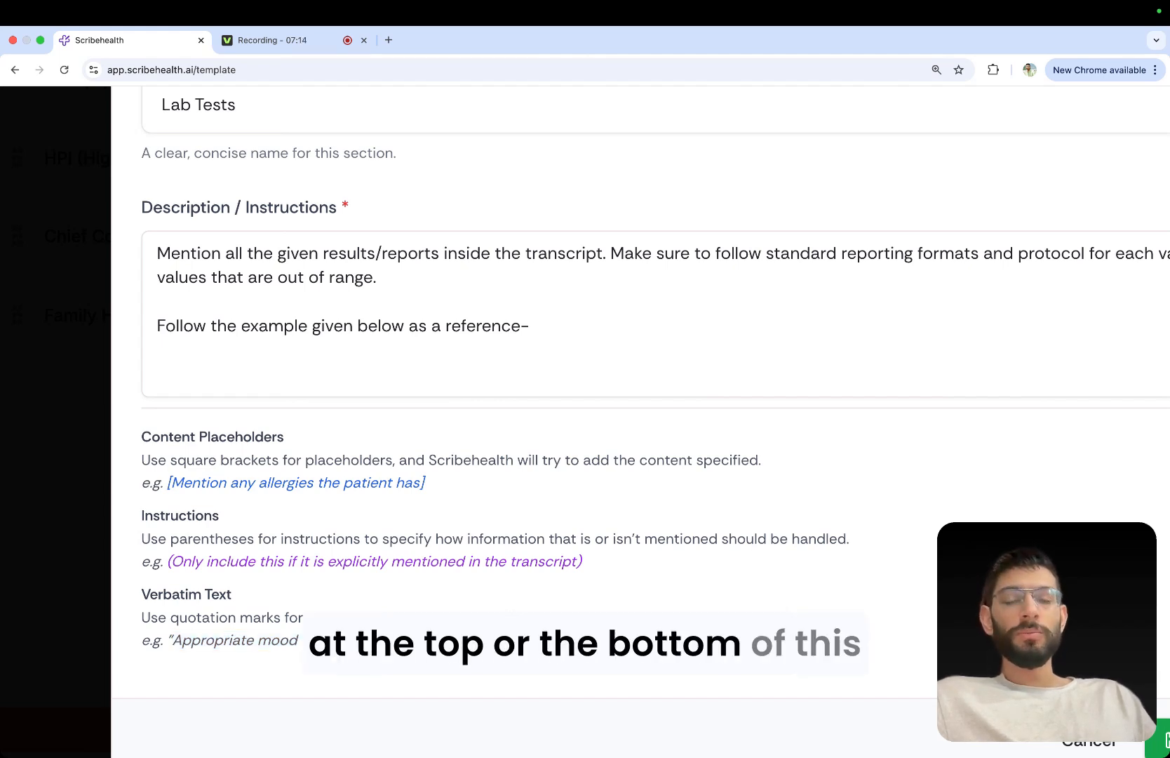
Review the completed Lab Tests form and save the custom section to the template.
{"action": "scroll", "coordinate": [421, 641], "scroll_direction": "down", "scroll_amount": 5}
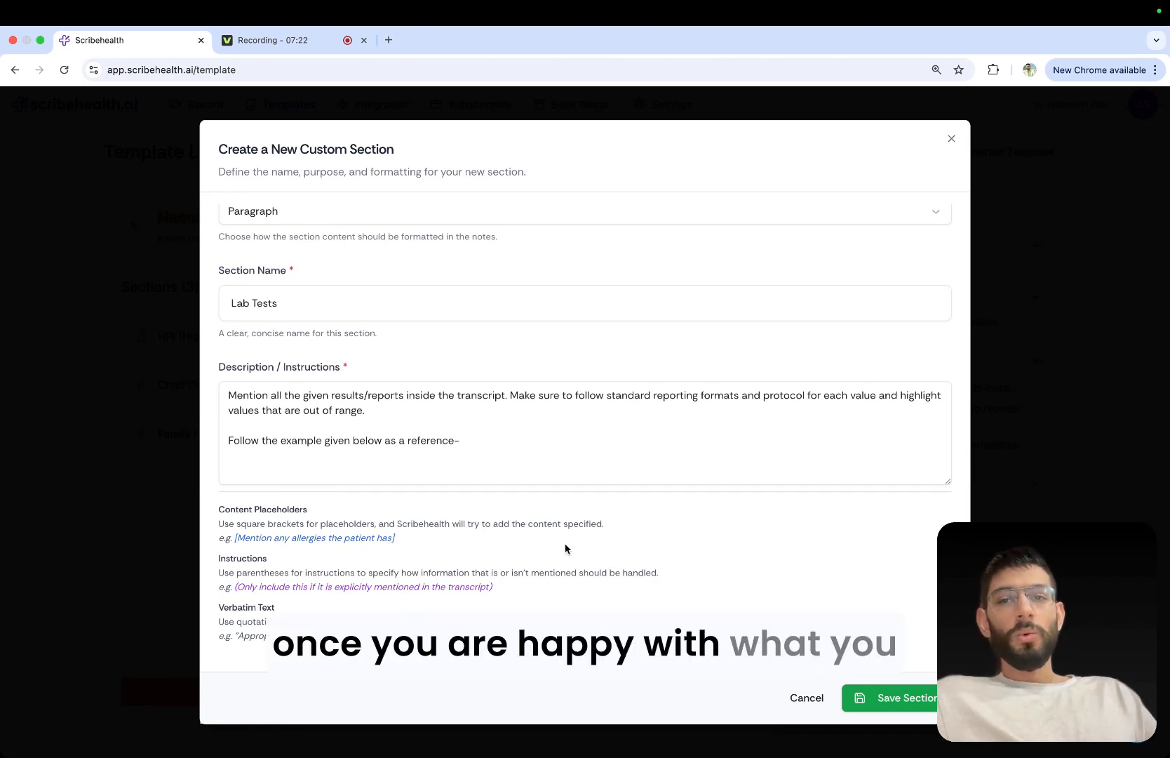
{"action": "scroll", "coordinate": [565, 547], "scroll_direction": "up", "scroll_amount": 2}
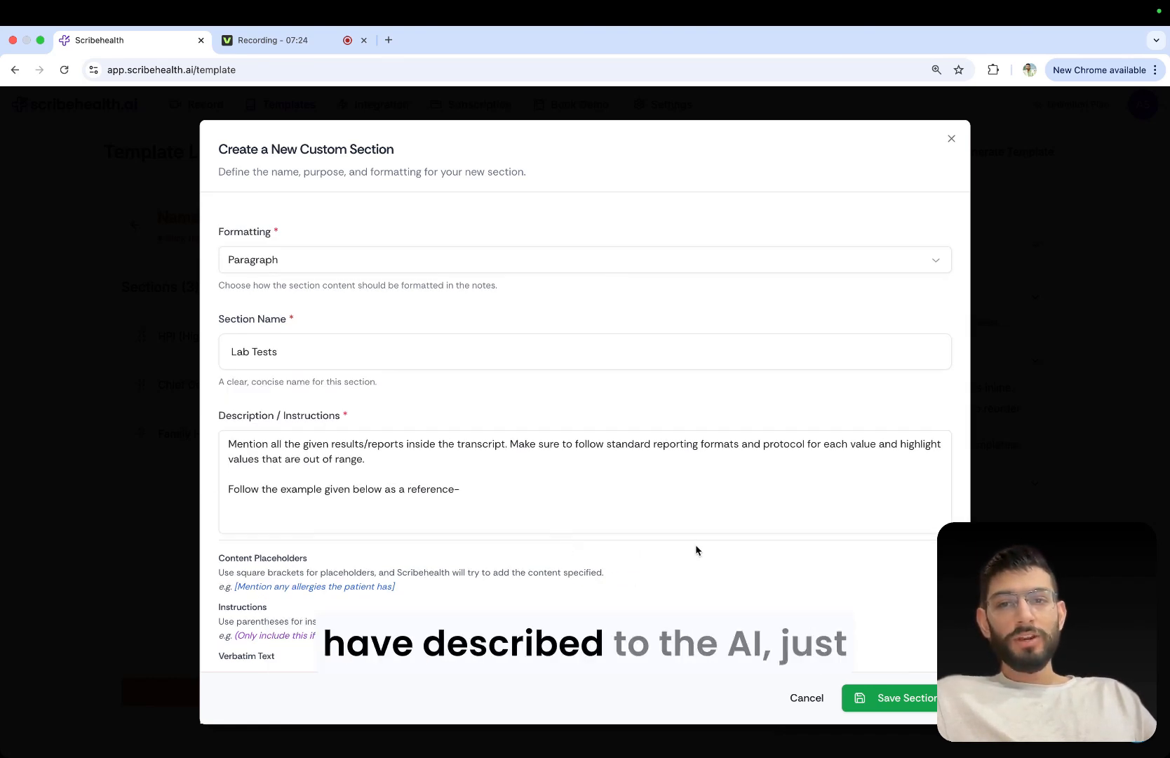
{"action": "scroll", "coordinate": [702, 548], "scroll_direction": "down", "scroll_amount": 2}
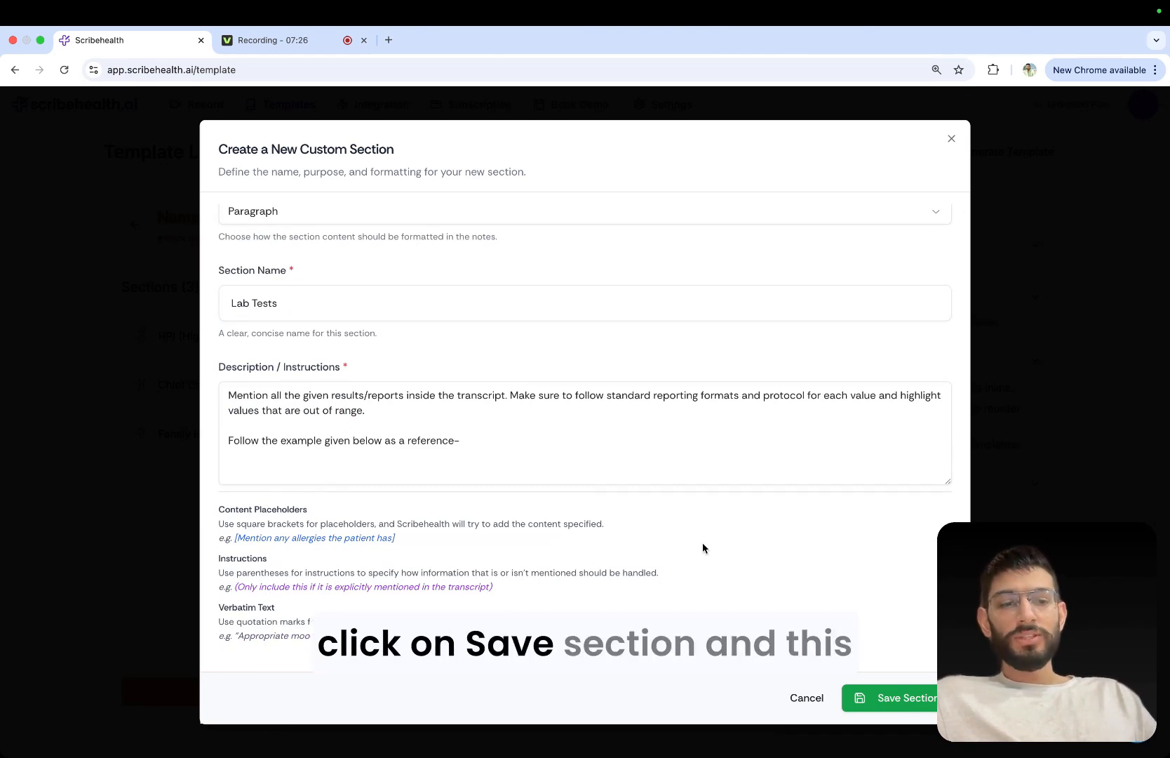
{"action": "left_click_drag", "start_coordinate": [218, 368], "coordinate": [353, 373]}
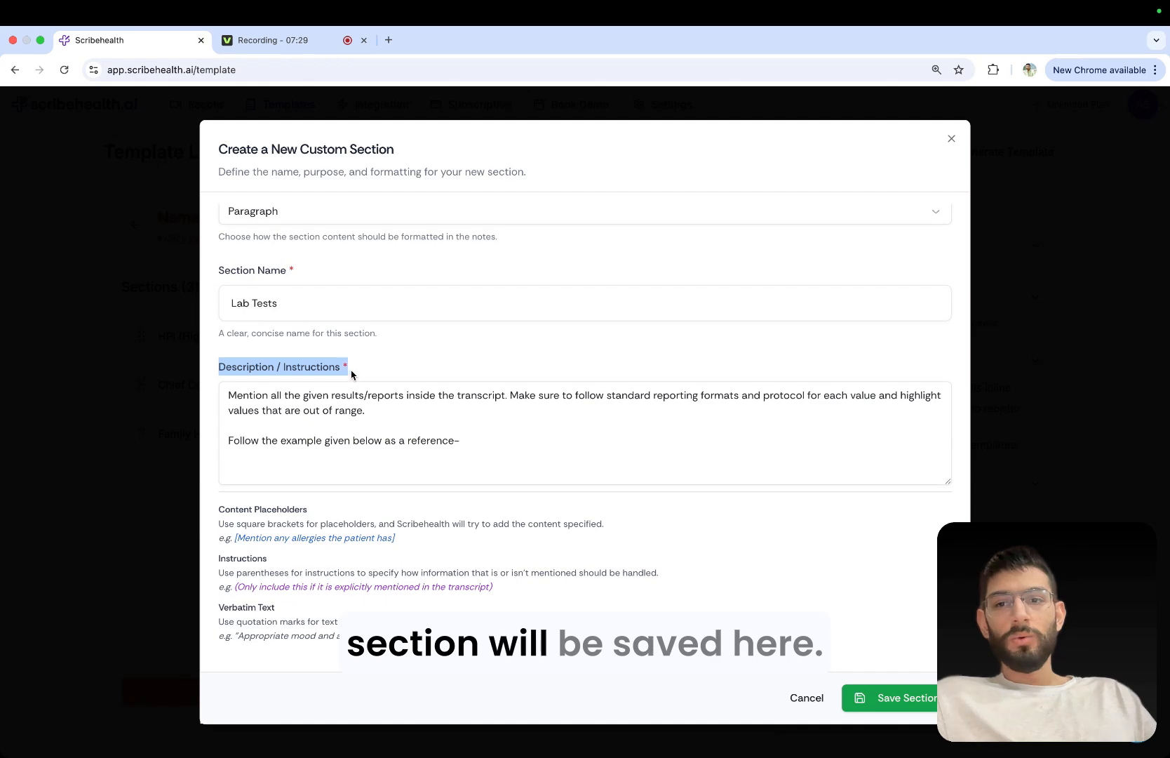
{"action": "left_click", "coordinate": [903, 698]}
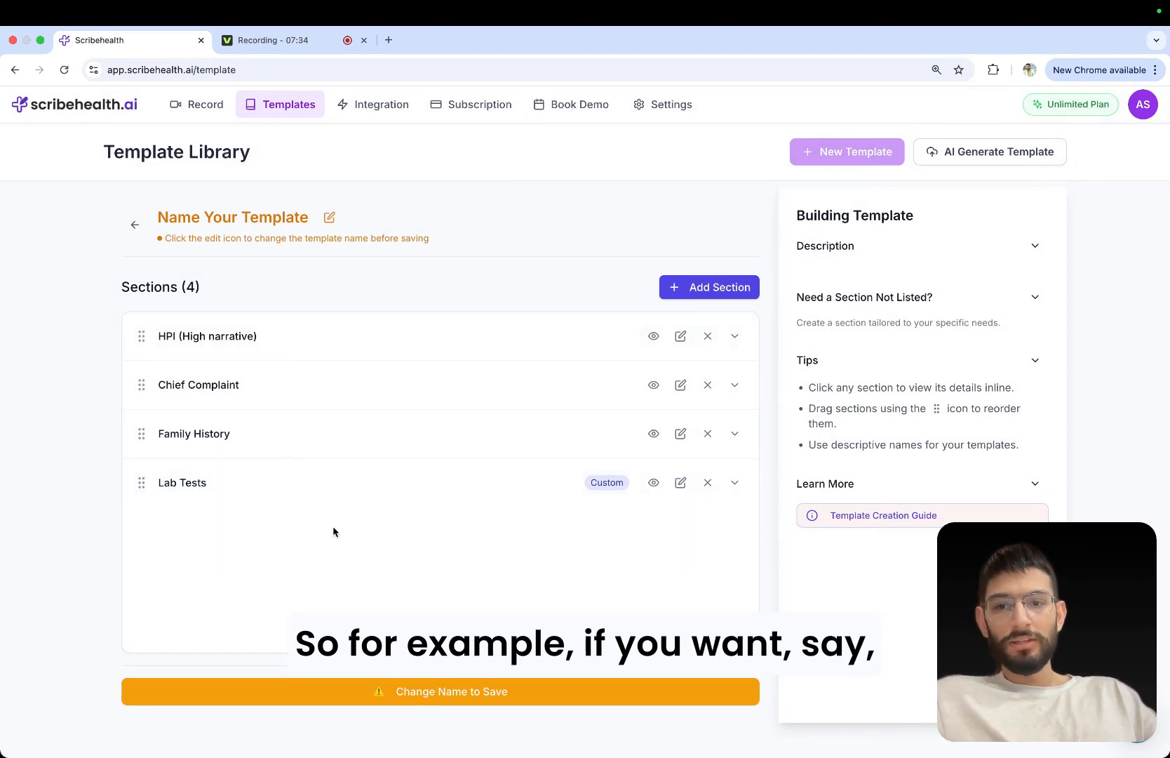
Search for the predefined Subjective and Objective sections and add both to the template.
{"action": "left_click", "coordinate": [689, 290]}
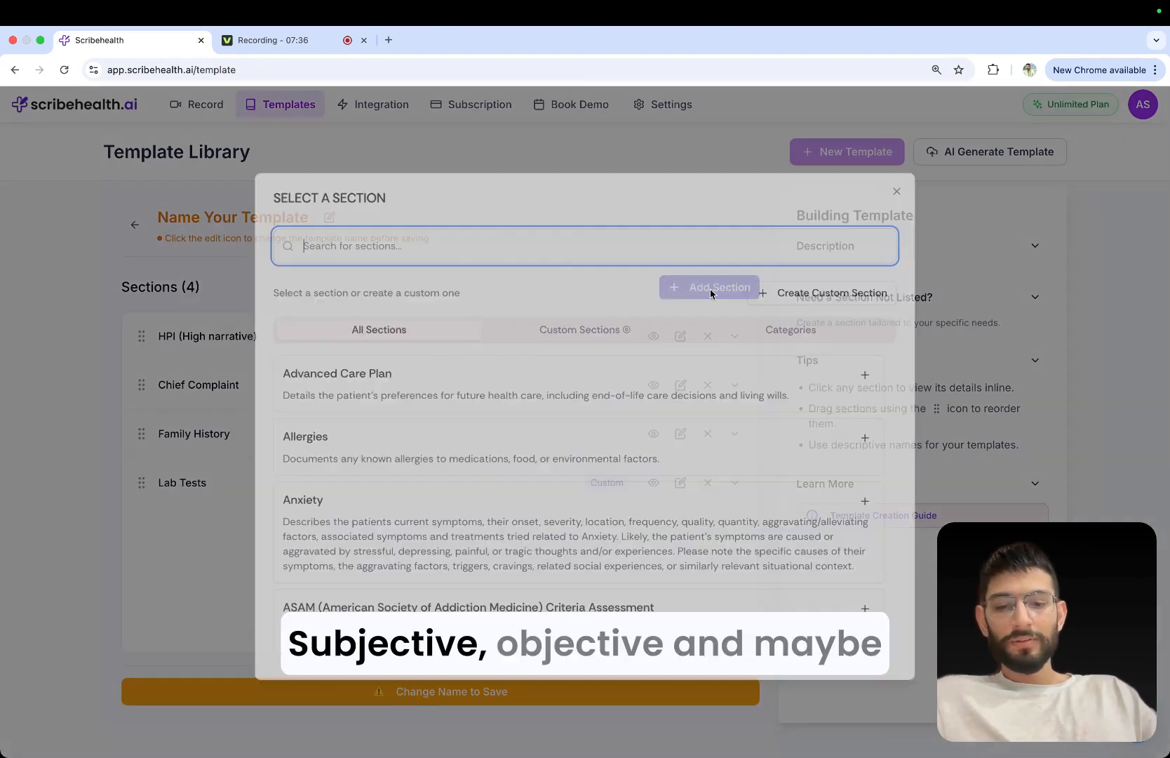
{"action": "type", "text": "subject"}
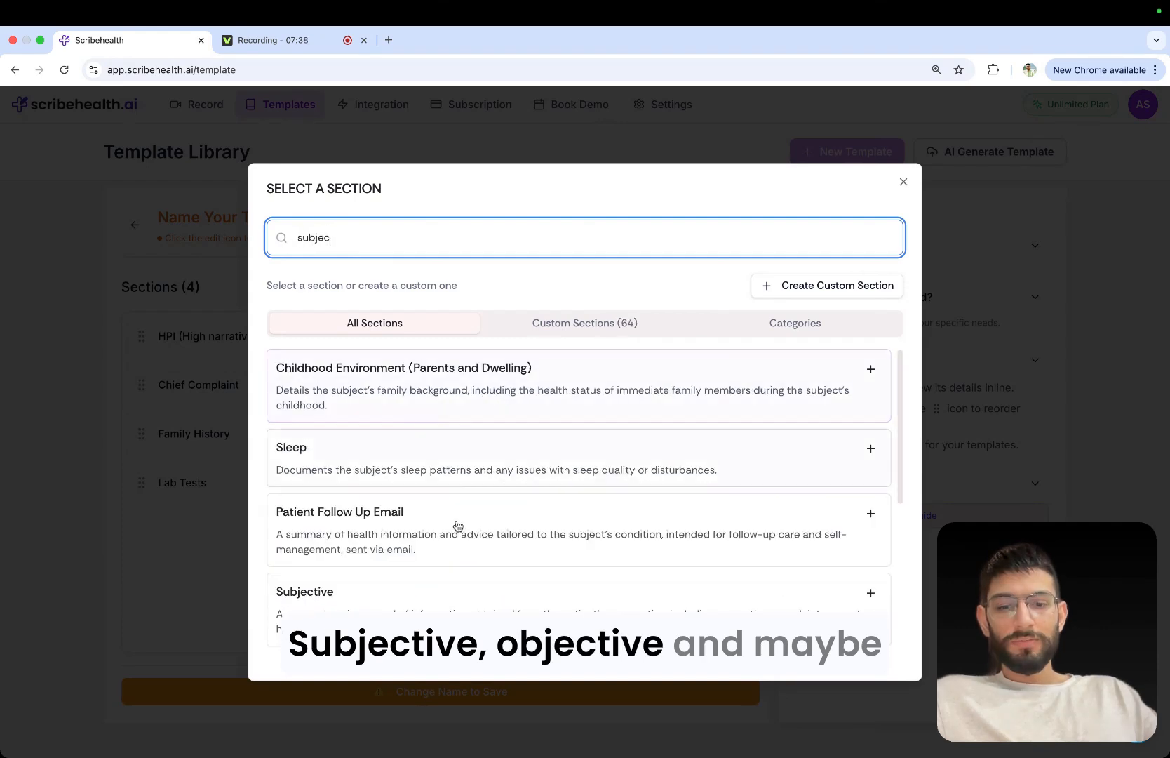
{"action": "left_click", "coordinate": [426, 588]}
{"action": "left_click", "coordinate": [671, 288]}
{"action": "type", "text": "objec"}
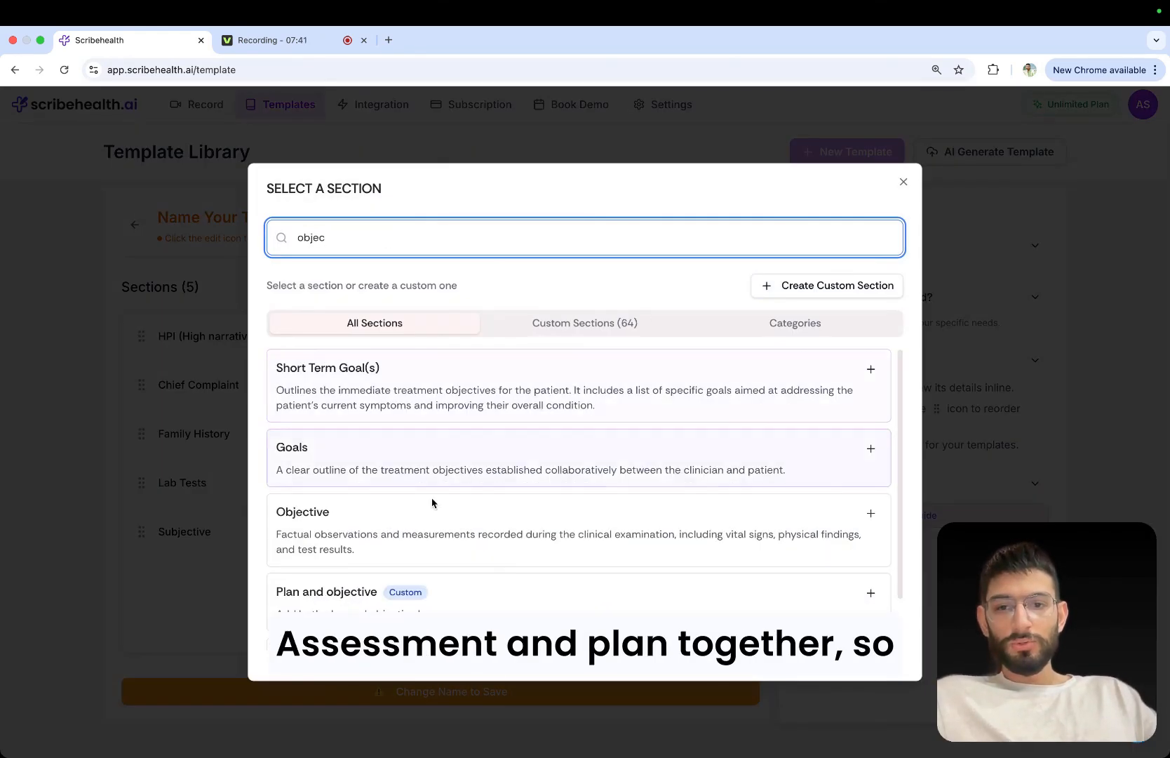
{"action": "left_click", "coordinate": [432, 502]}
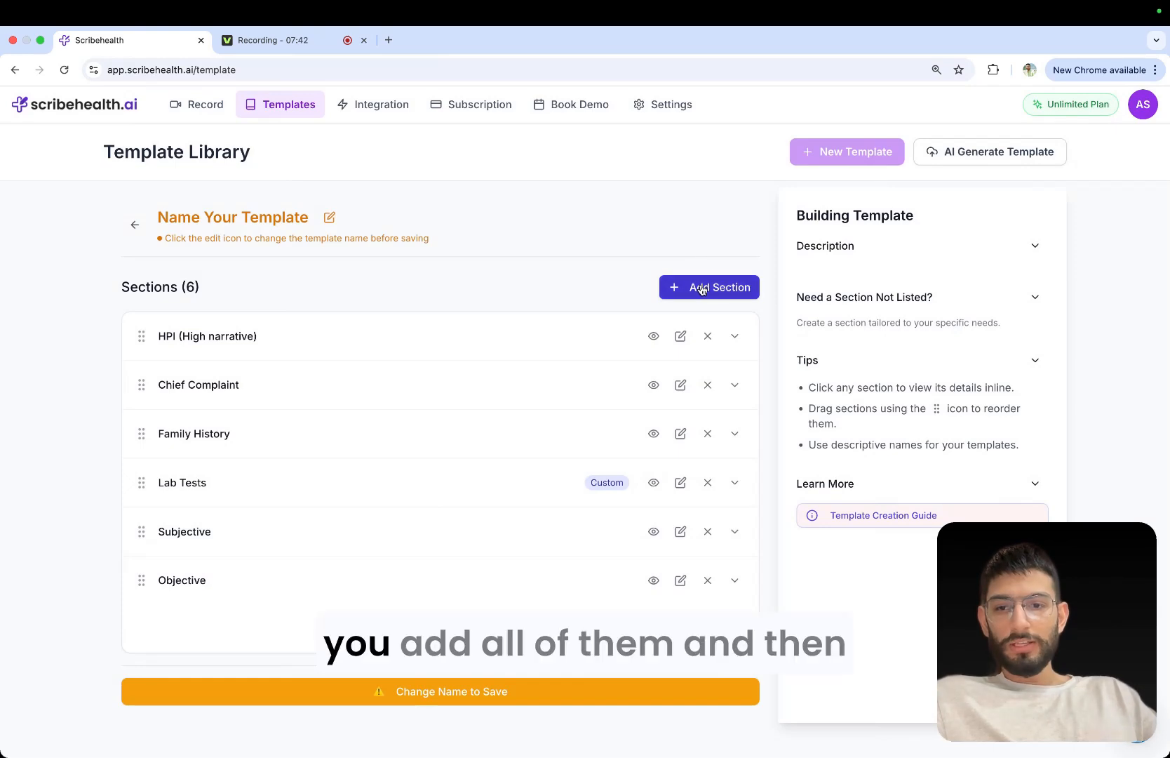
Search for "assess" and add the Assessment and Plan (style: narrative) section to the template.
{"action": "left_click", "coordinate": [692, 288]}
{"action": "type", "text": "assess"}
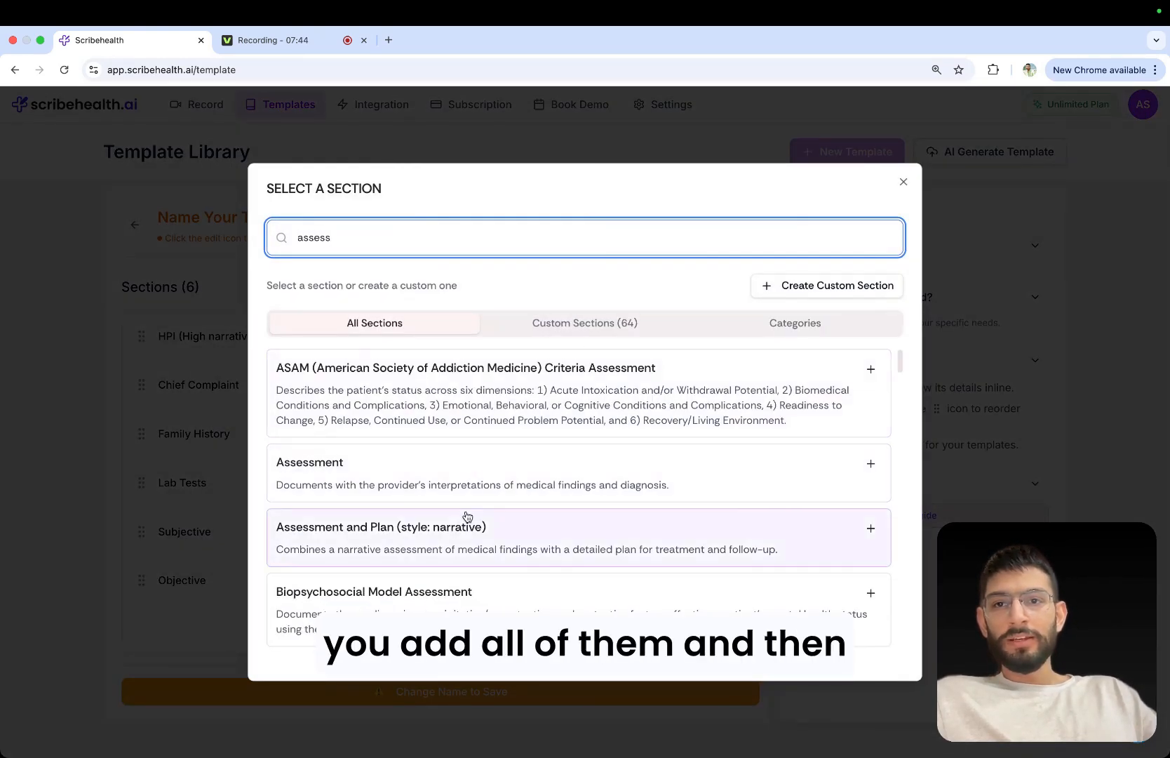
{"action": "left_click", "coordinate": [481, 531]}
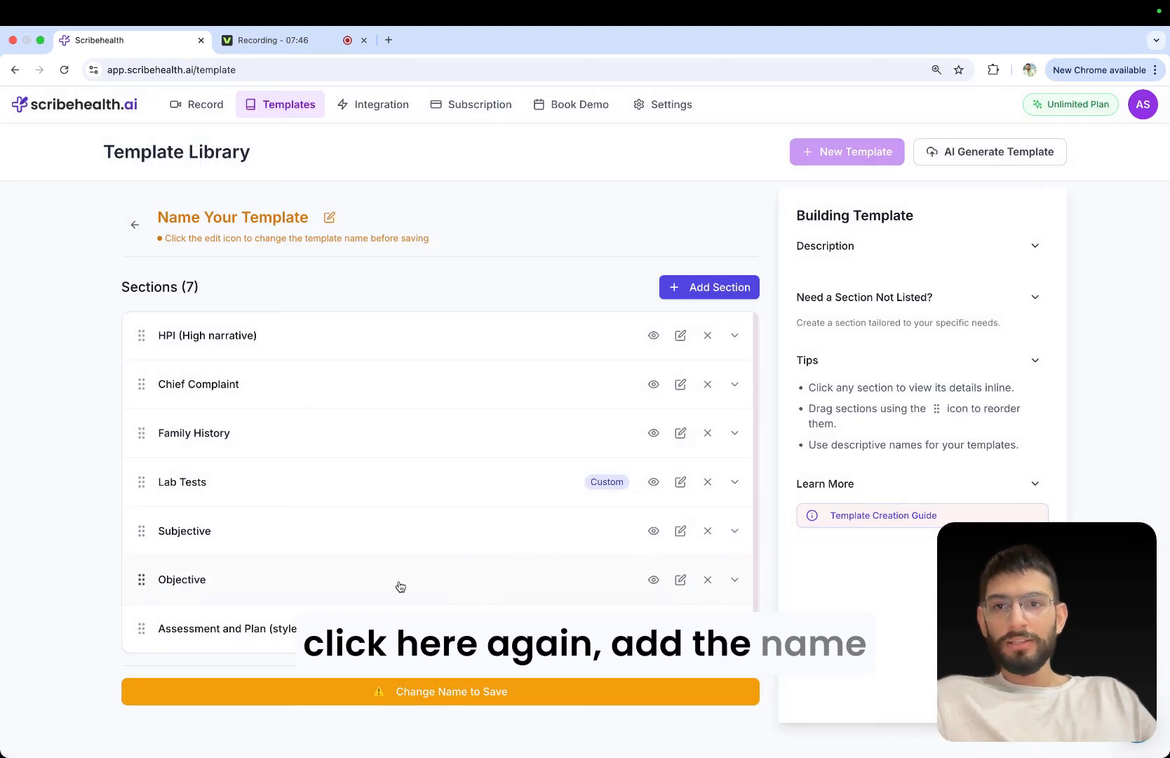
Name the template "Test Template 2" and save it.
{"action": "left_click", "coordinate": [329, 217]}
{"action": "triple_click", "coordinate": [306, 220]}
{"action": "type", "text": "Tes"}
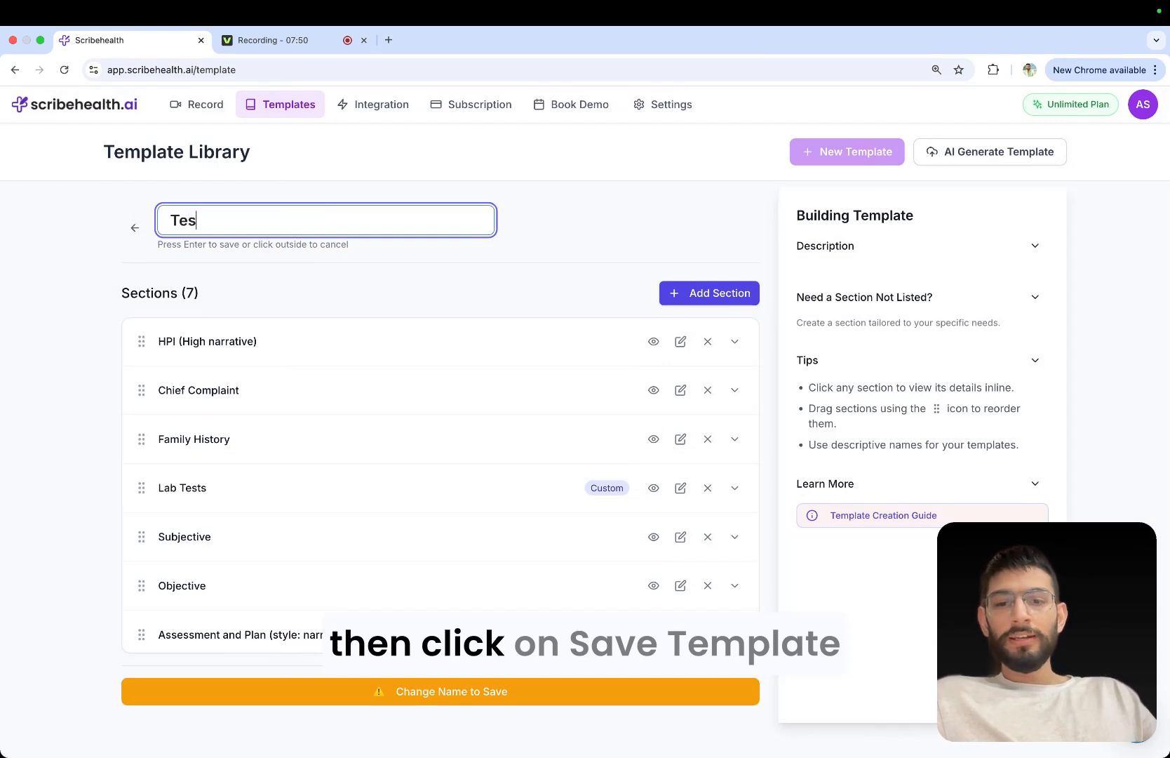
{"action": "type", "text": "t Template 2"}
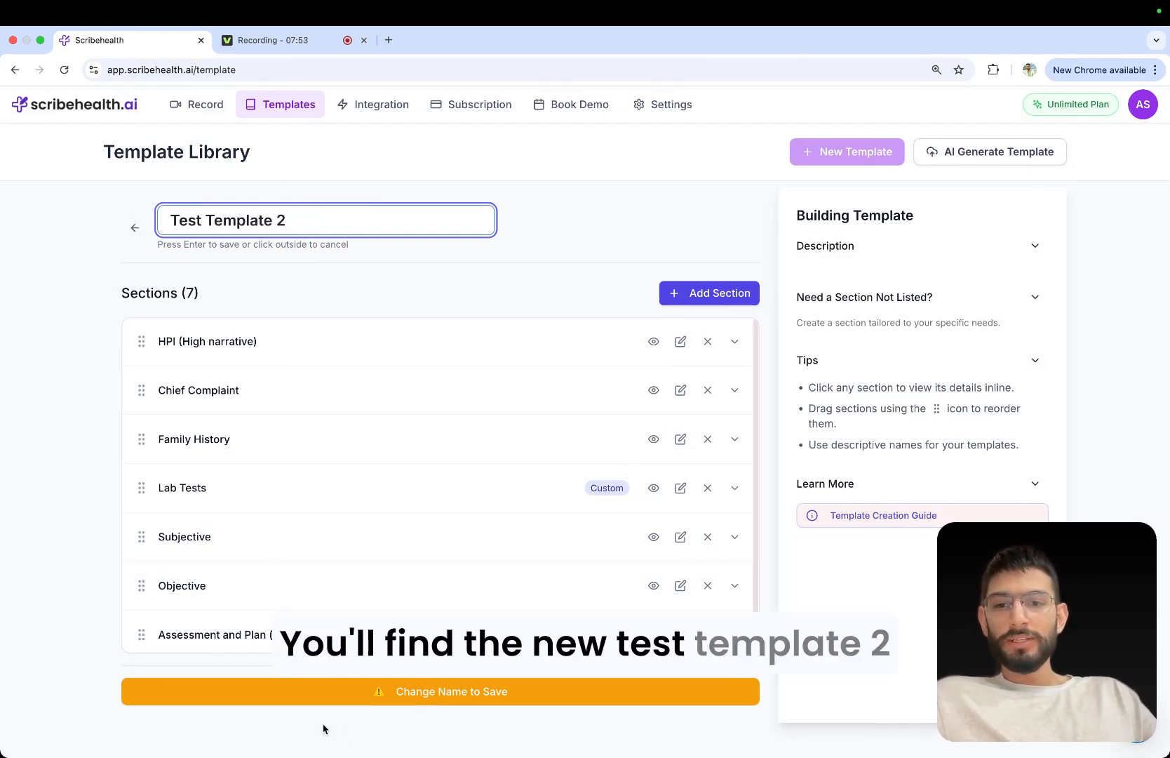
{"action": "key", "text": "Return"}
{"action": "left_click", "coordinate": [360, 694]}
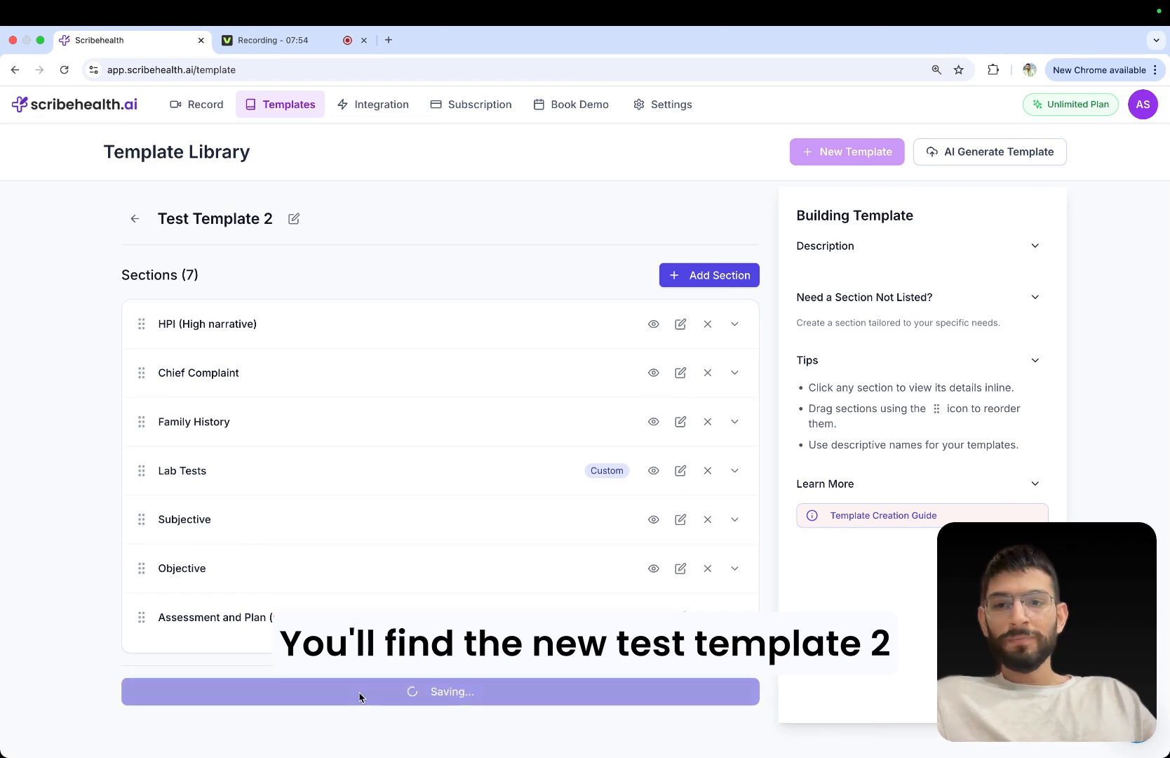
Preview the sections of Test Template 2 among the custom templates and close the preview.
{"action": "left_click", "coordinate": [817, 266]}
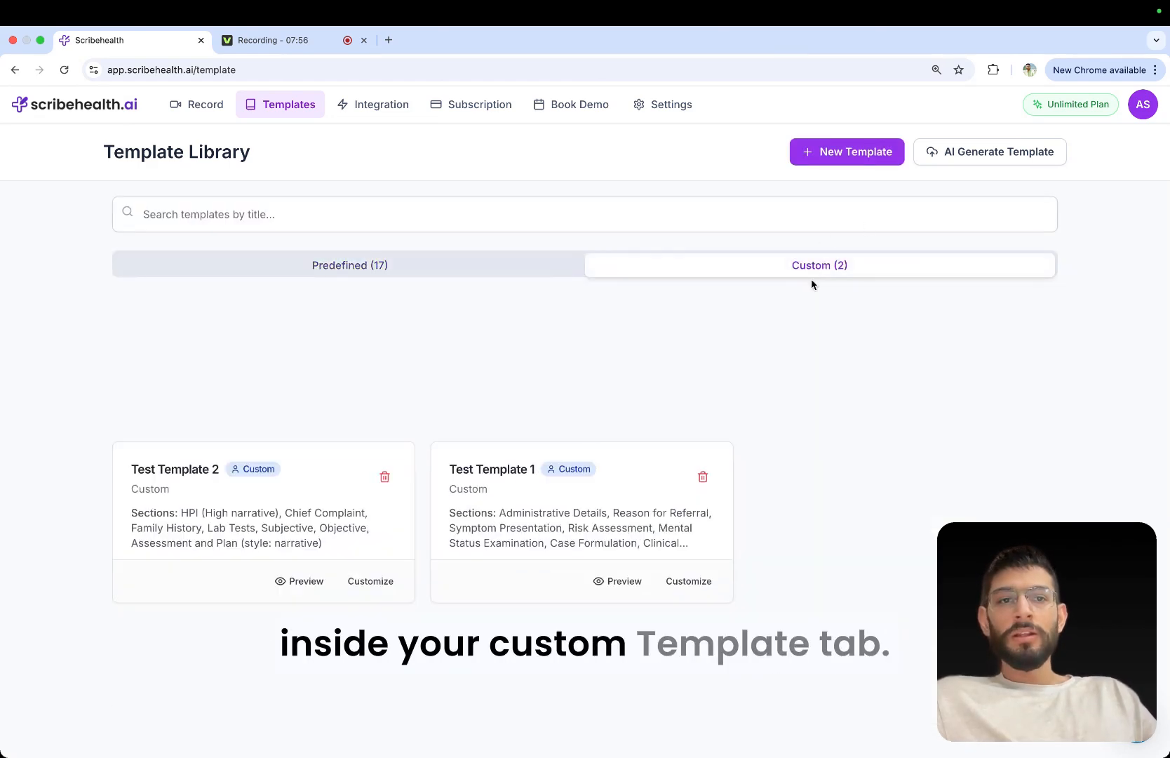
{"action": "left_click", "coordinate": [288, 582]}
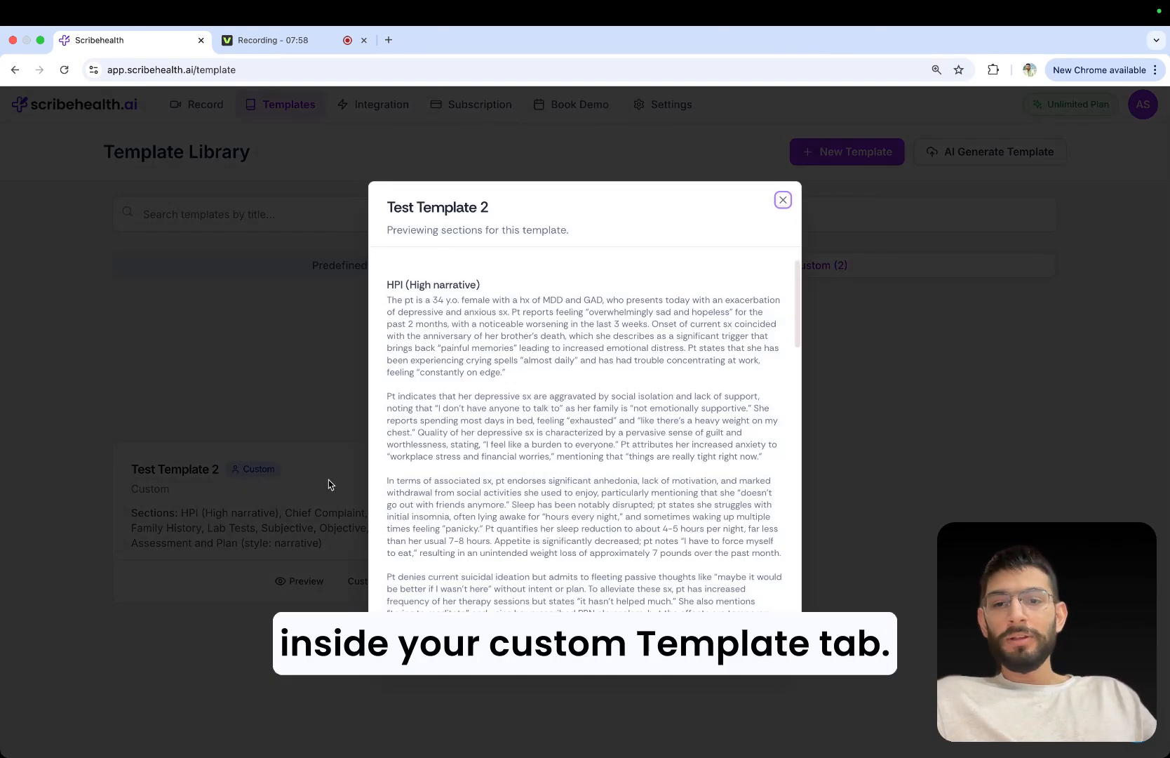
{"action": "left_click", "coordinate": [330, 484]}
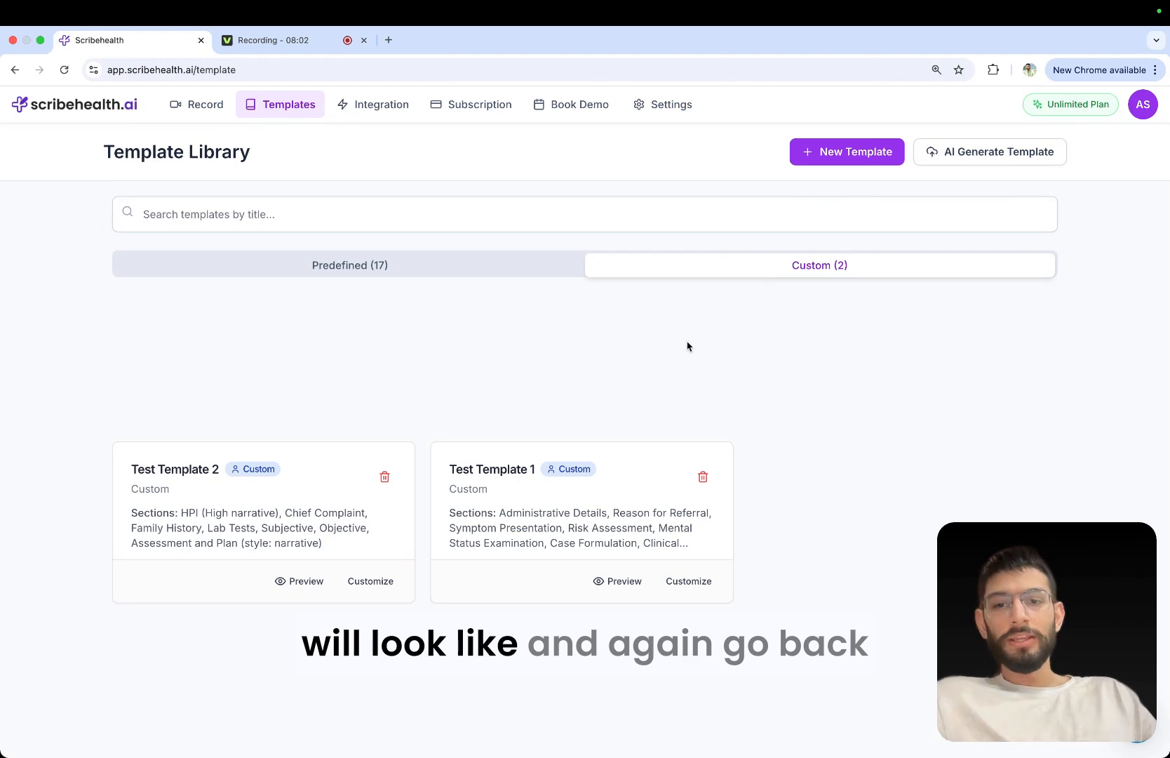
{"action": "left_click", "coordinate": [296, 587]}
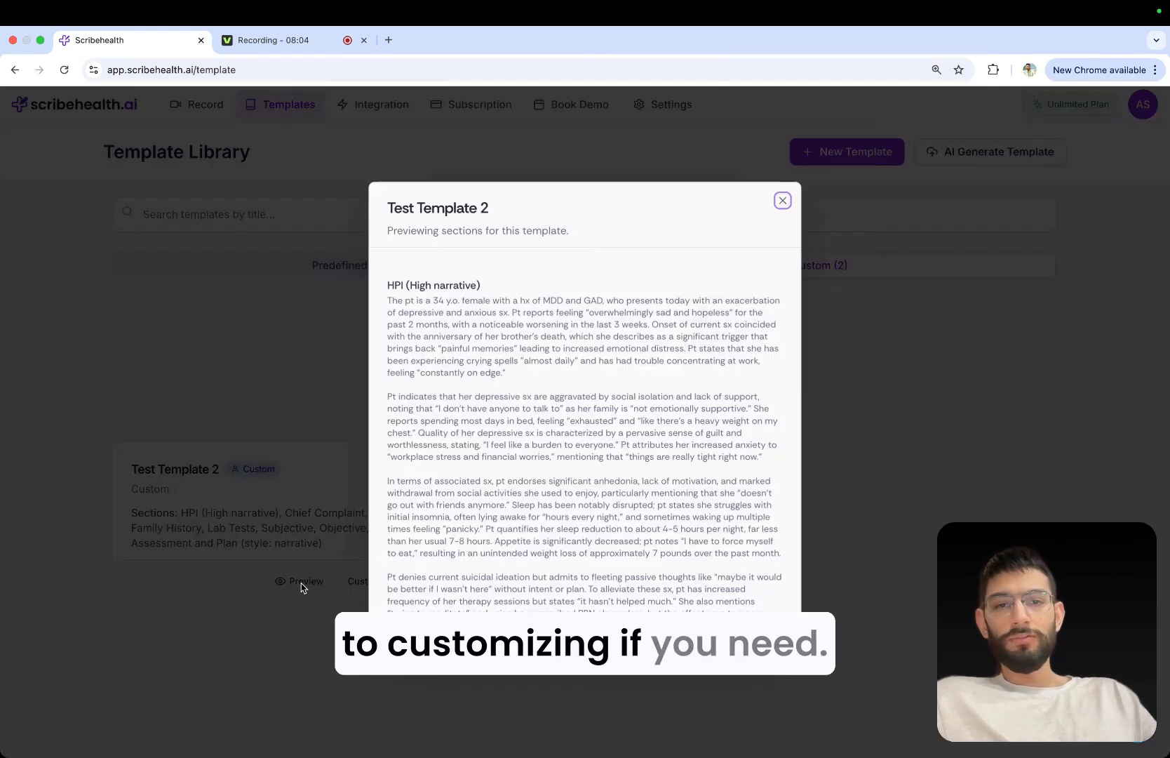
{"action": "scroll", "coordinate": [664, 428], "scroll_direction": "down", "scroll_amount": 10}
{"action": "scroll", "coordinate": [664, 428], "scroll_direction": "down", "scroll_amount": 10}
{"action": "key", "text": "Escape"}
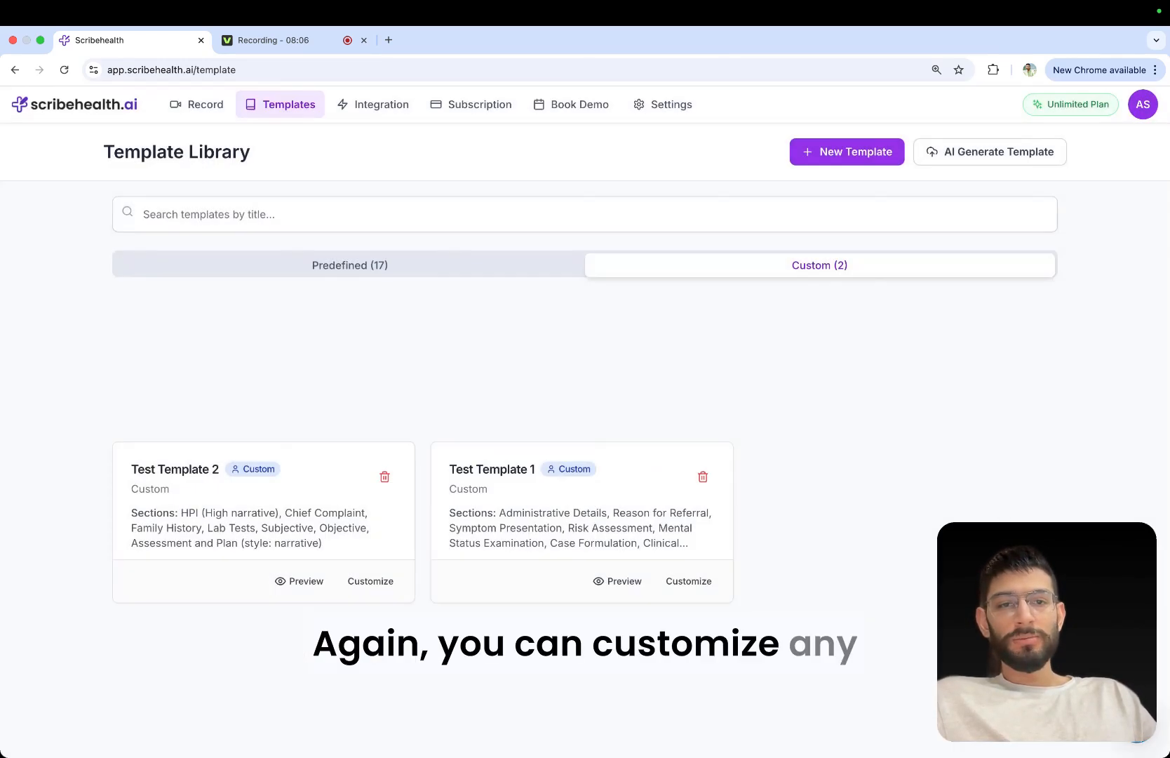
Customize Test Template 2 by reviewing and saving the Chief Complaint section's description, update the template and return to the custom templates.
{"action": "left_click", "coordinate": [372, 579]}
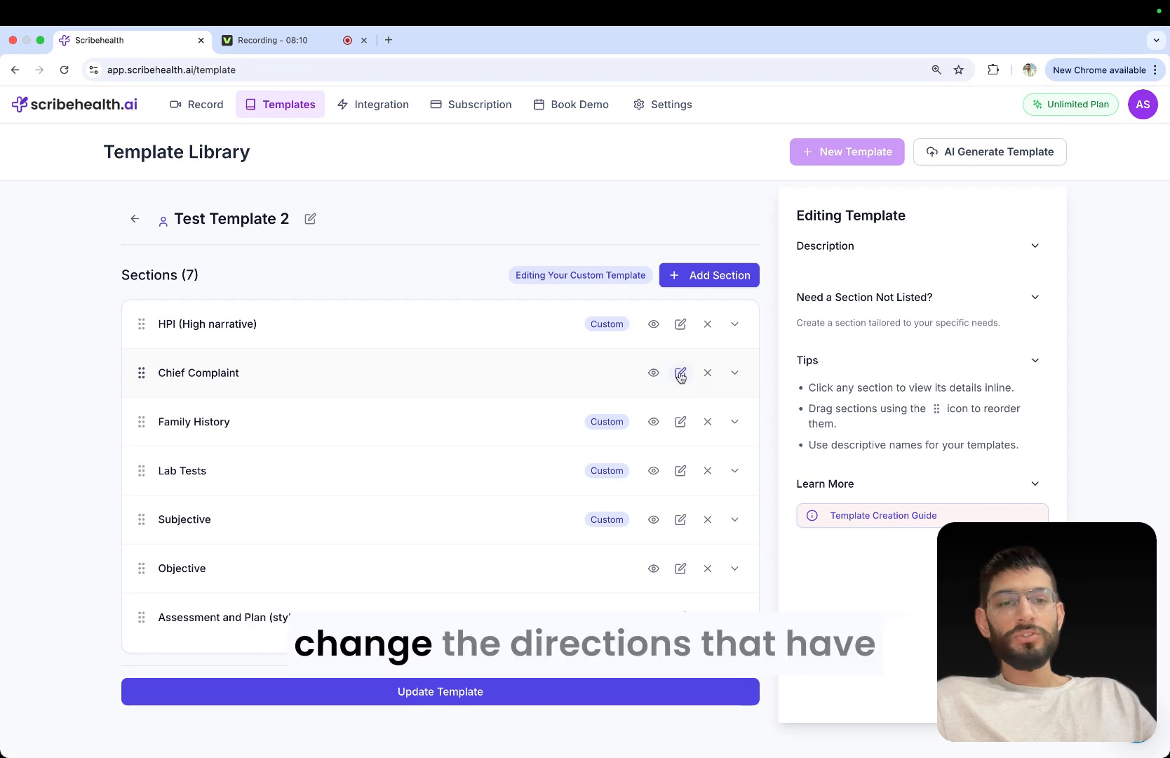
{"action": "left_click", "coordinate": [679, 372]}
{"action": "scroll", "coordinate": [835, 497], "scroll_direction": "down", "scroll_amount": 5}
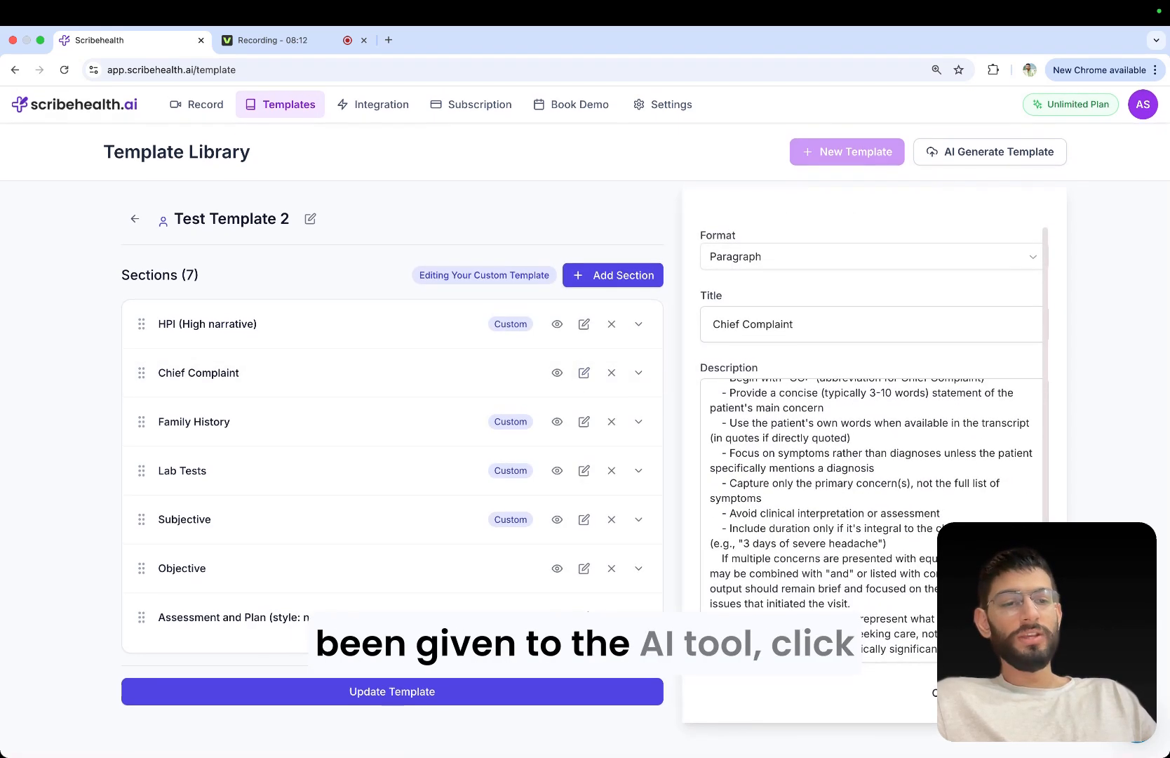
{"action": "scroll", "coordinate": [835, 497], "scroll_direction": "down", "scroll_amount": 1}
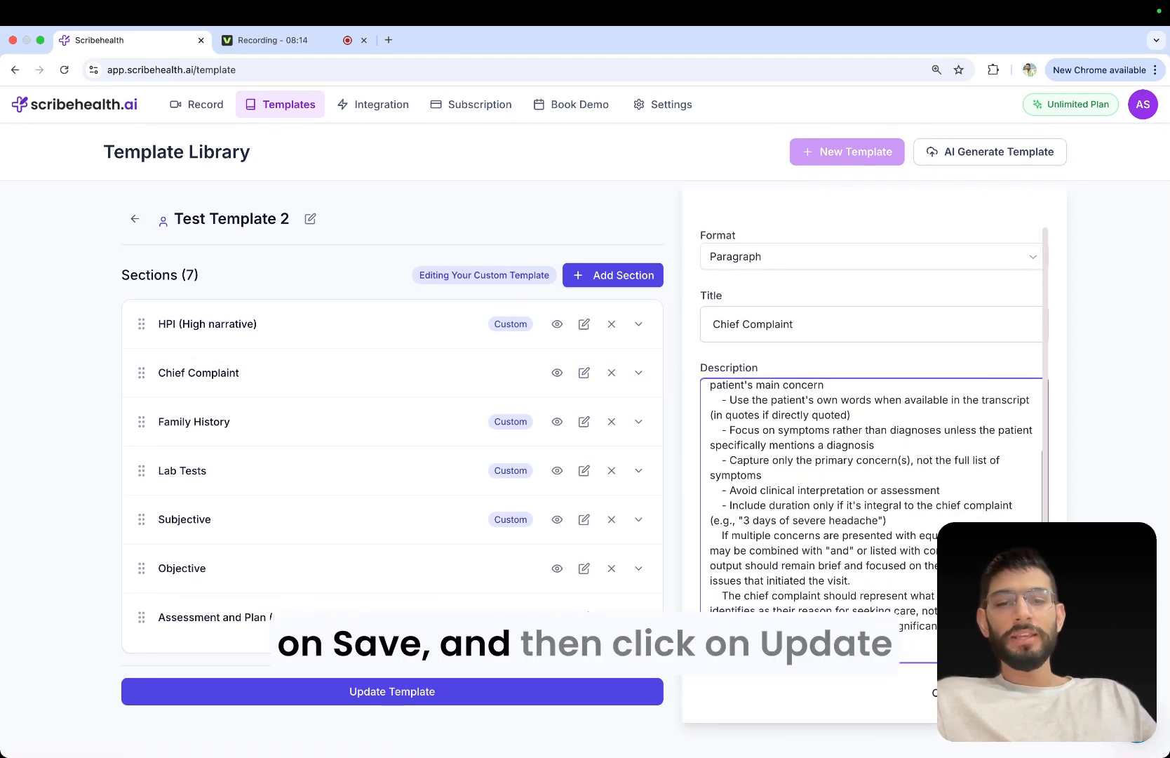
{"action": "scroll", "coordinate": [968, 456], "scroll_direction": "down", "scroll_amount": 1}
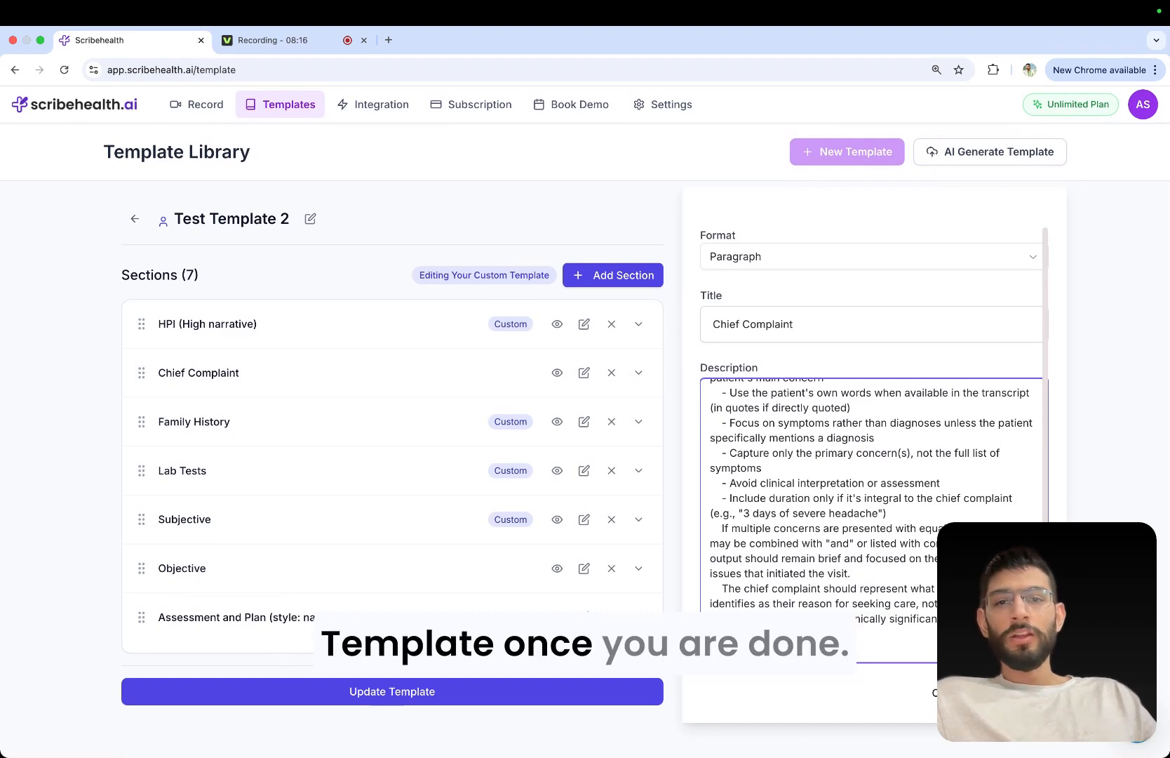
{"action": "left_click", "coordinate": [510, 697]}
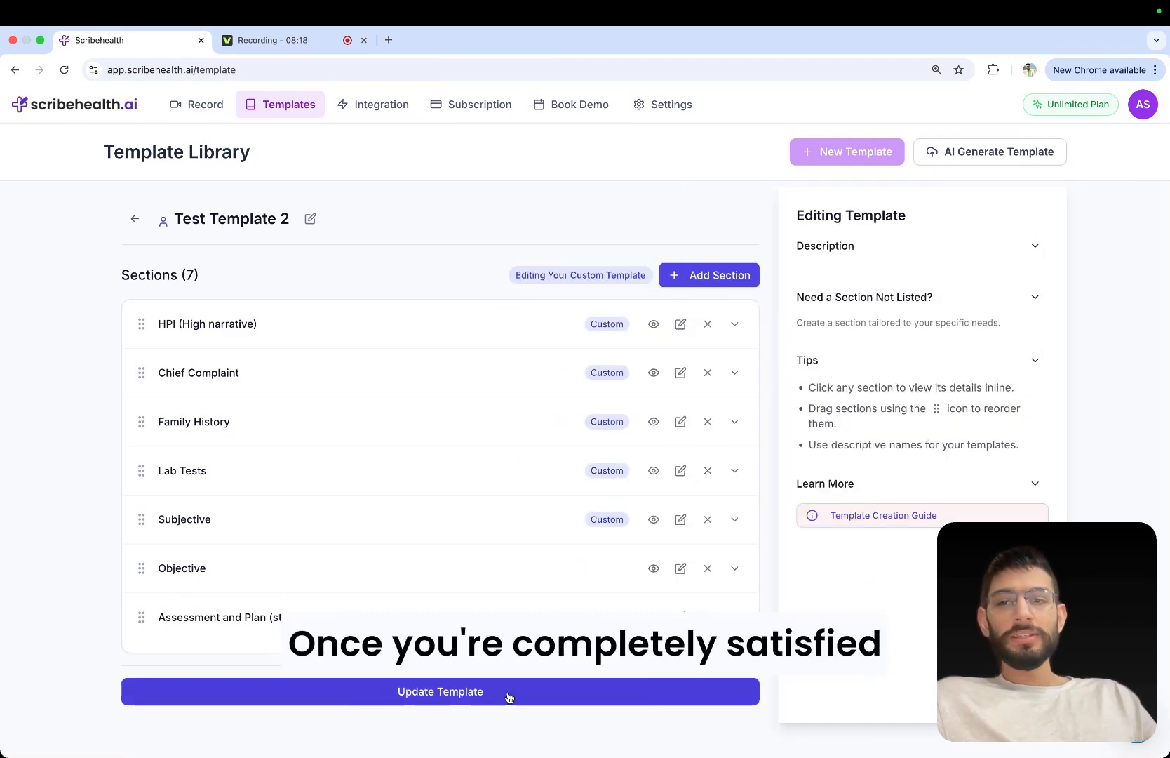
{"action": "left_click", "coordinate": [508, 693]}
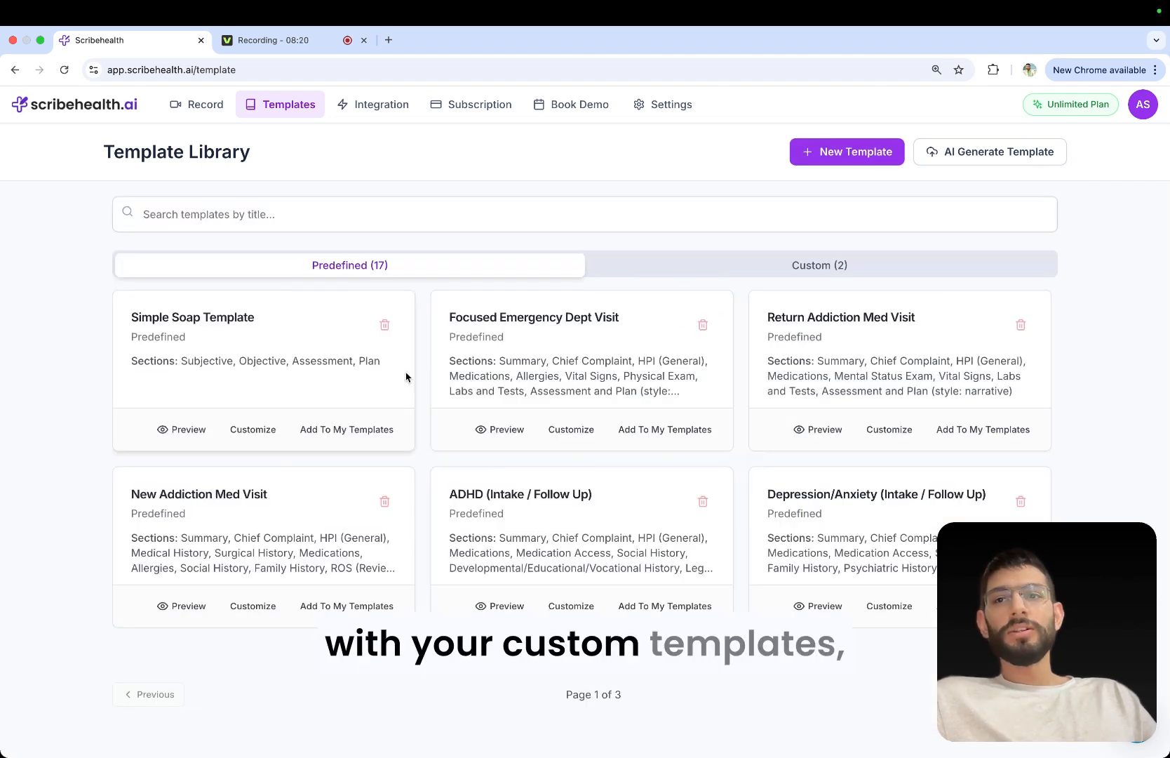
{"action": "left_click", "coordinate": [693, 268]}
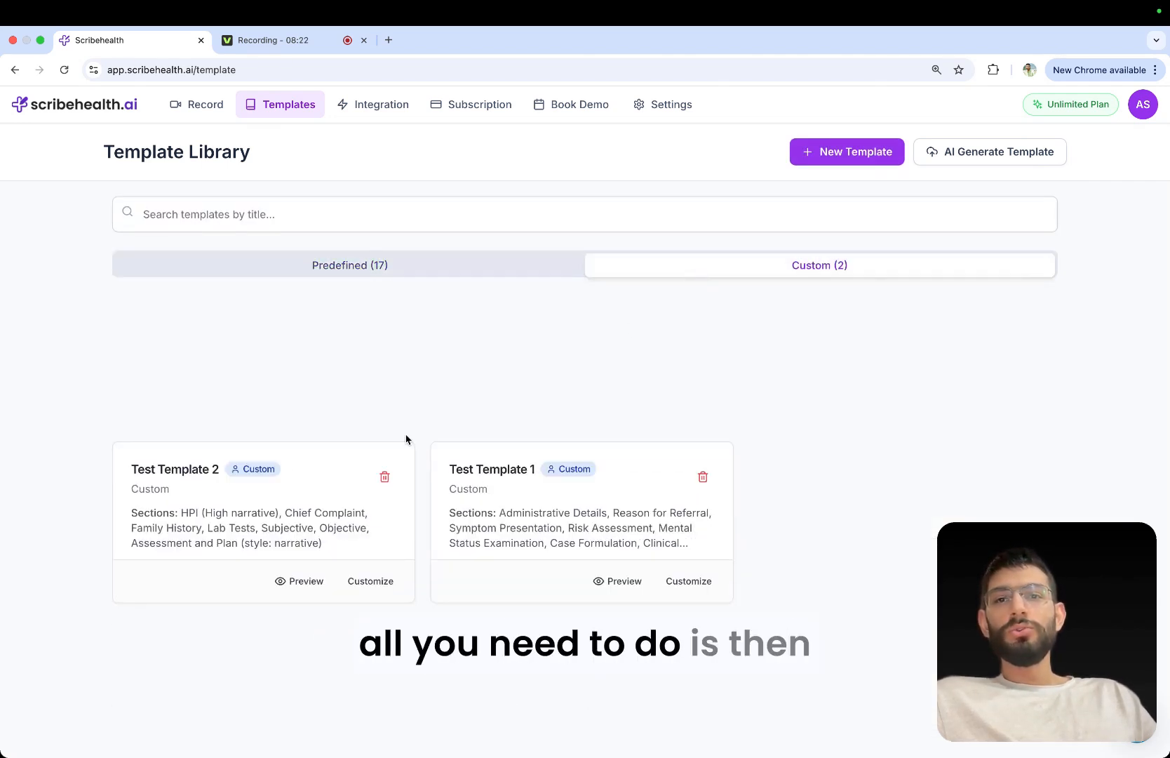
Start a new session record and add a new patient by entering the patient's name.
{"action": "left_click", "coordinate": [94, 105]}
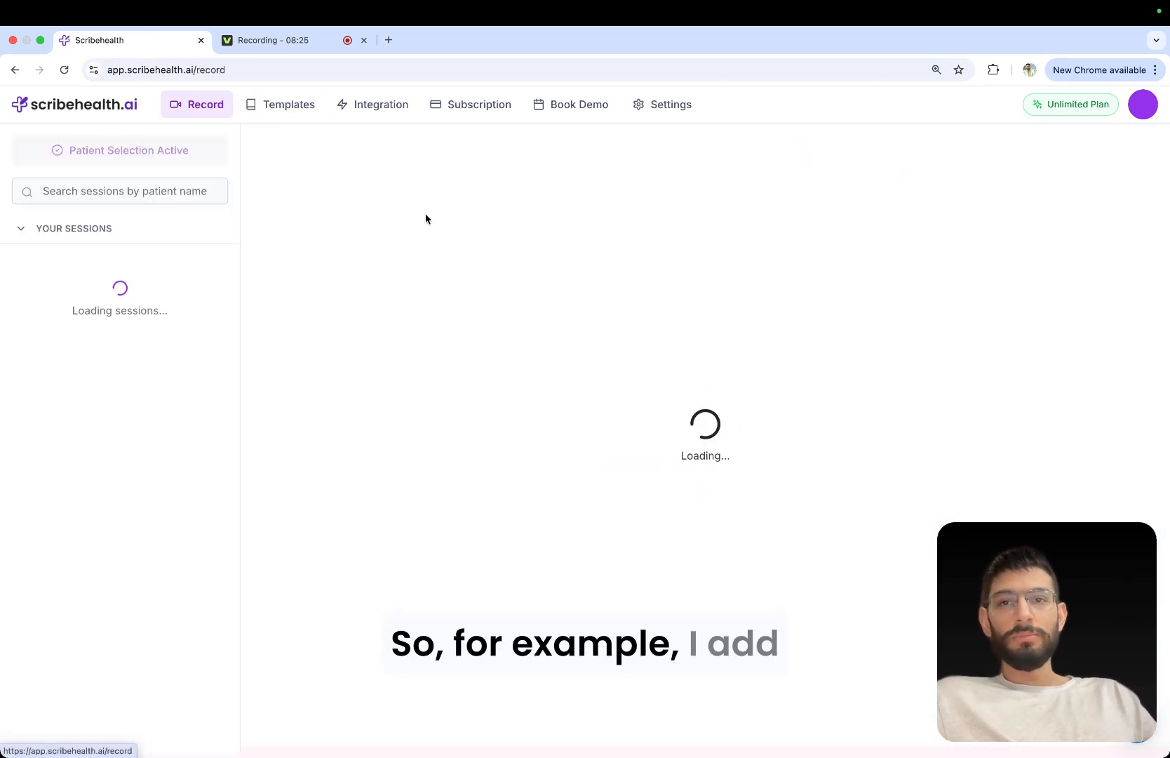
{"action": "left_click", "coordinate": [637, 280]}
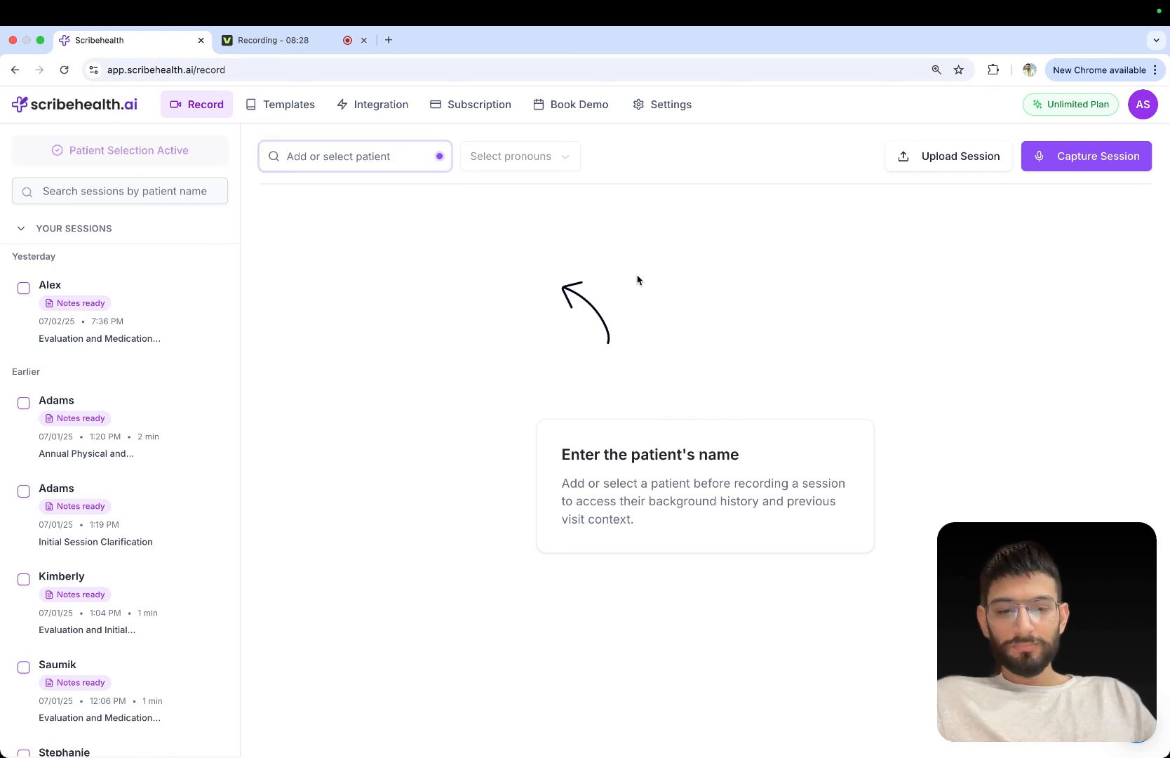
{"action": "left_click", "coordinate": [359, 161]}
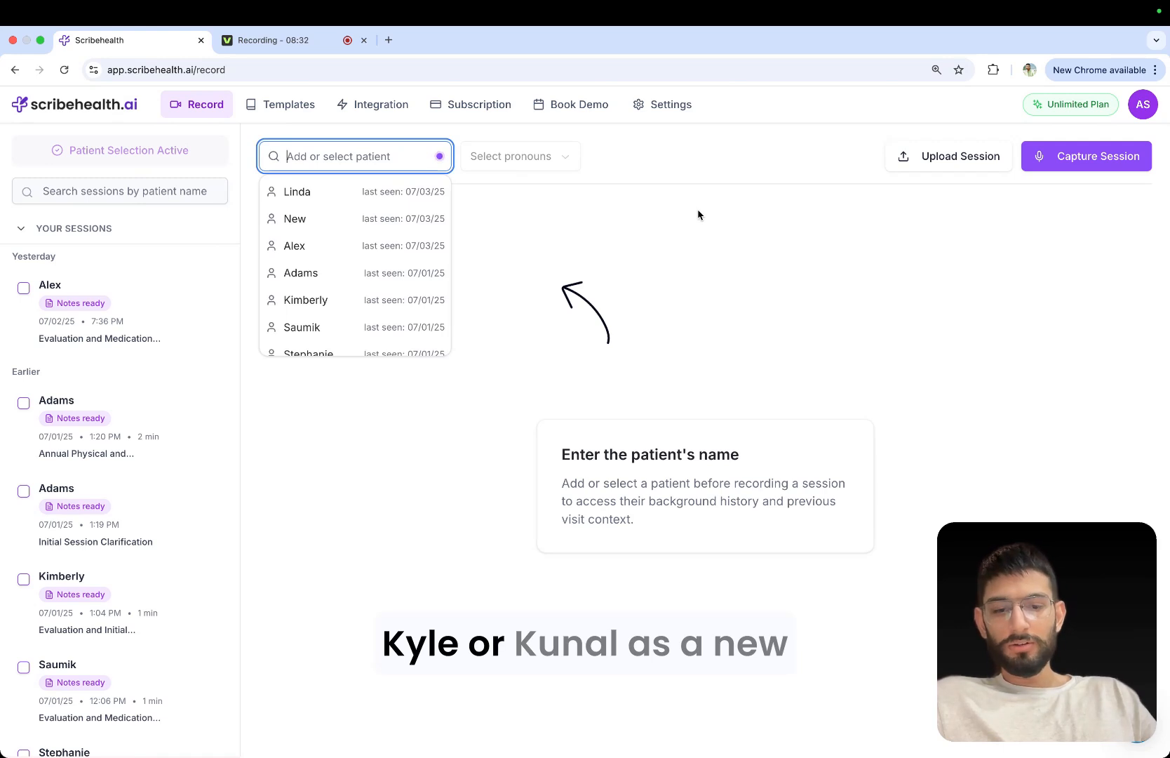
{"action": "type", "text": "K"}
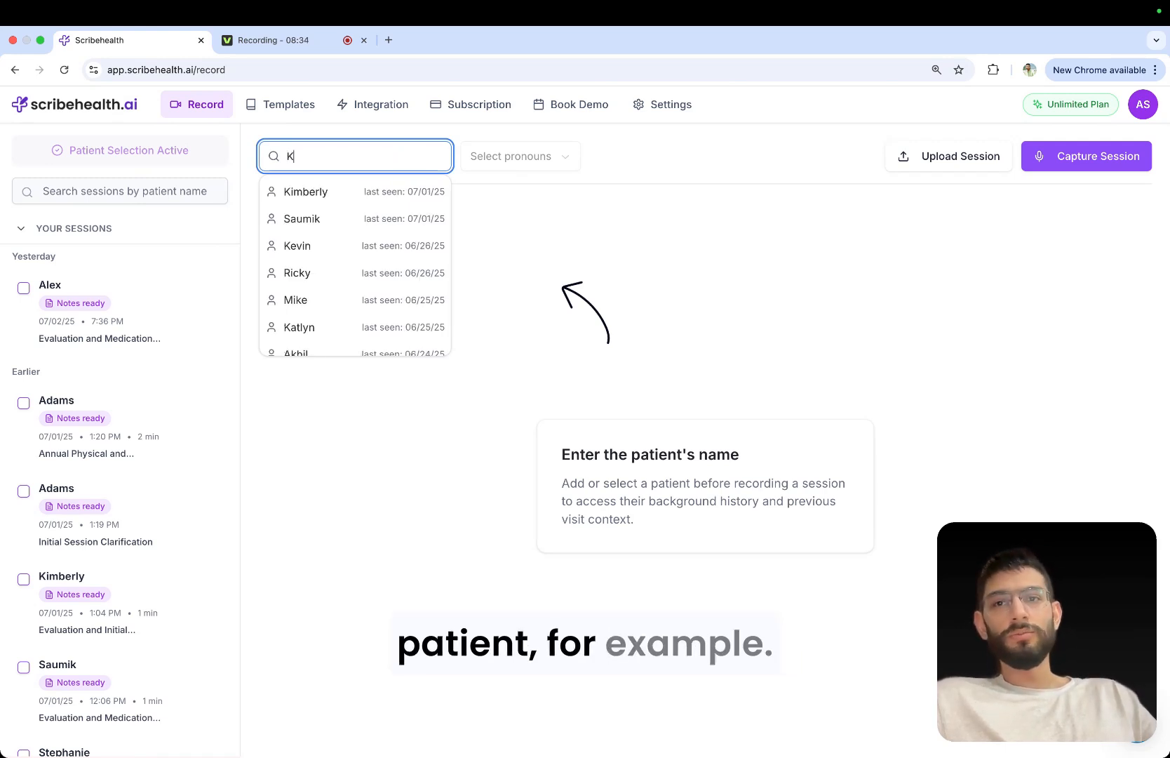
{"action": "type", "text": "u"}
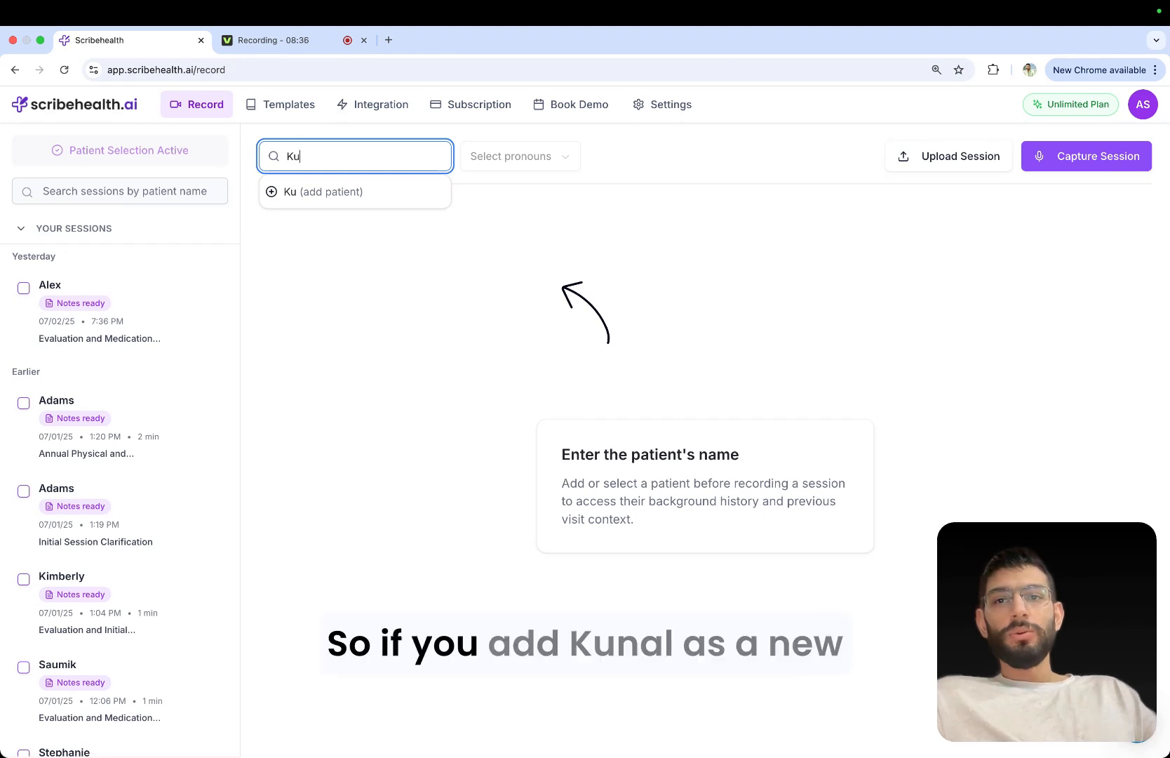
{"action": "type", "text": "nal"}
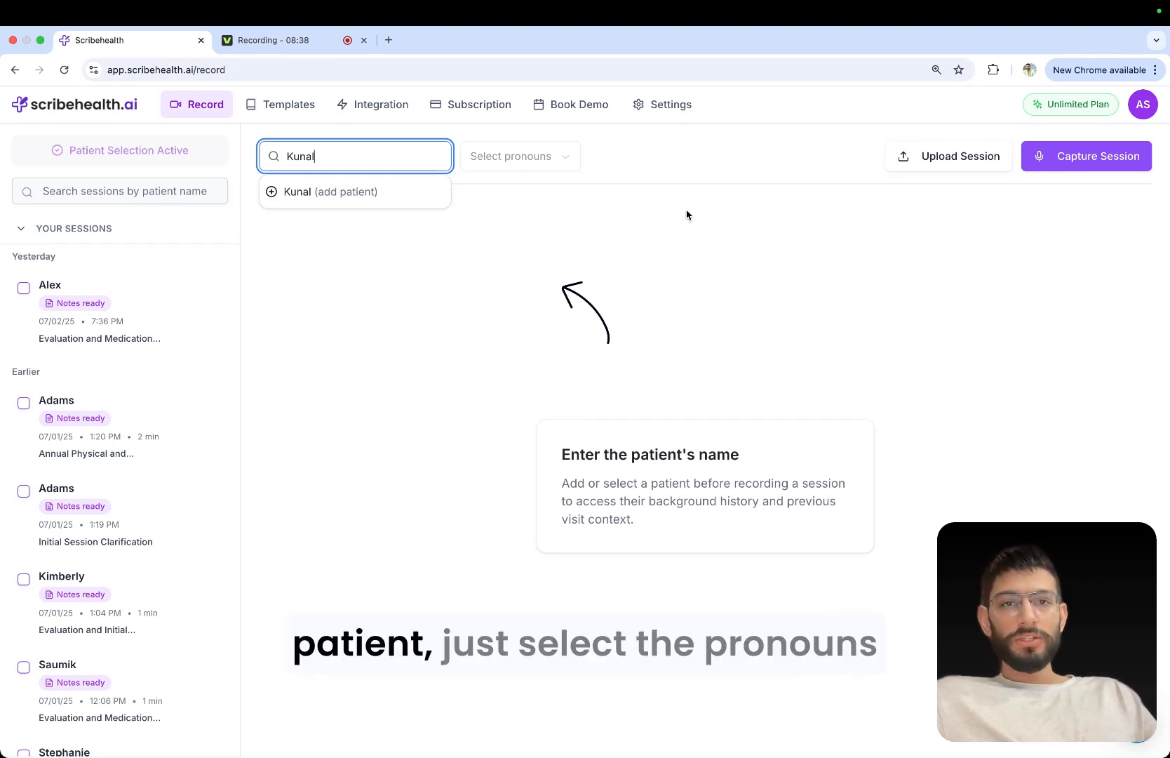
{"action": "left_click", "coordinate": [373, 192]}
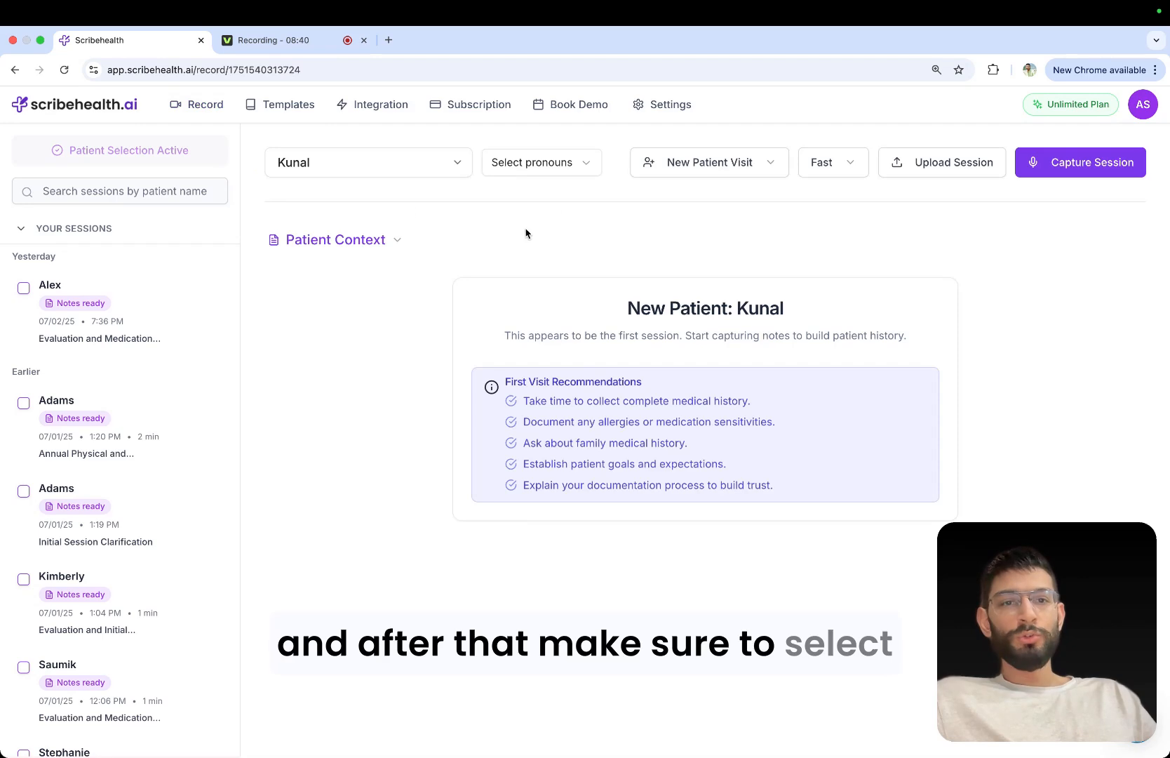
Set the new patient's pronouns to He/Him and choose Test Template 1 as the session's note template.
{"action": "left_click", "coordinate": [580, 167]}
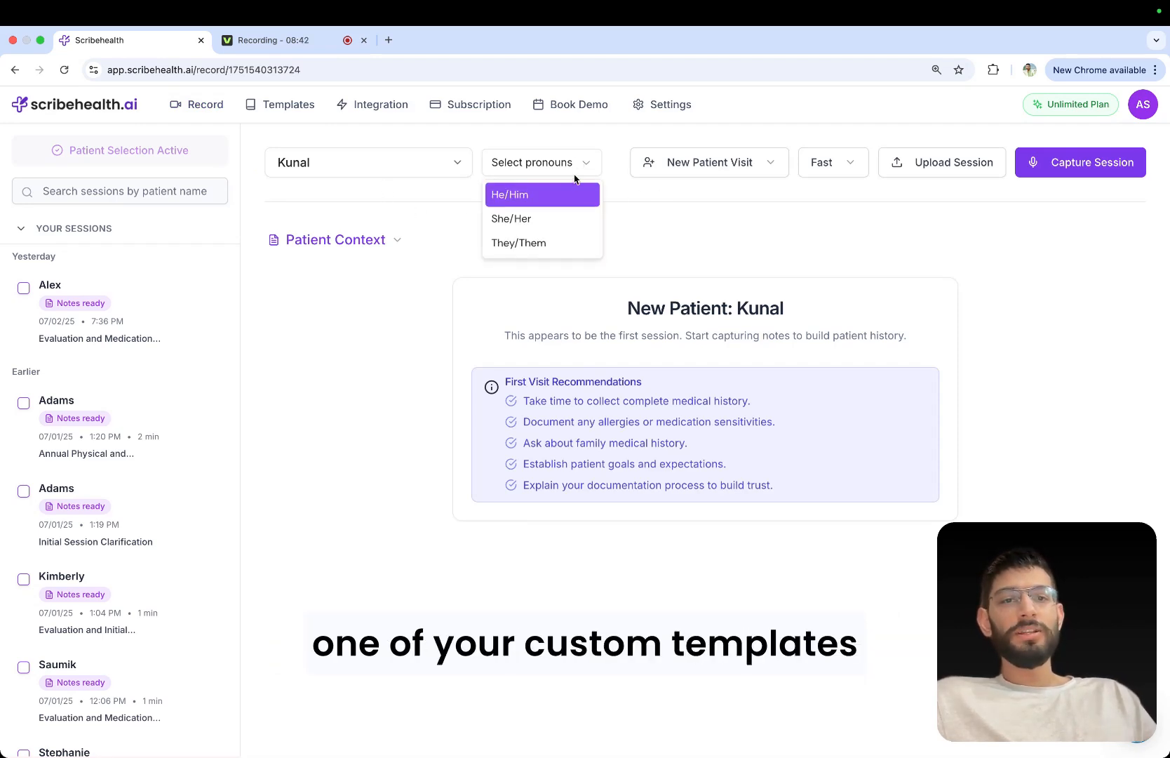
{"action": "left_click", "coordinate": [561, 194]}
{"action": "left_click", "coordinate": [710, 160]}
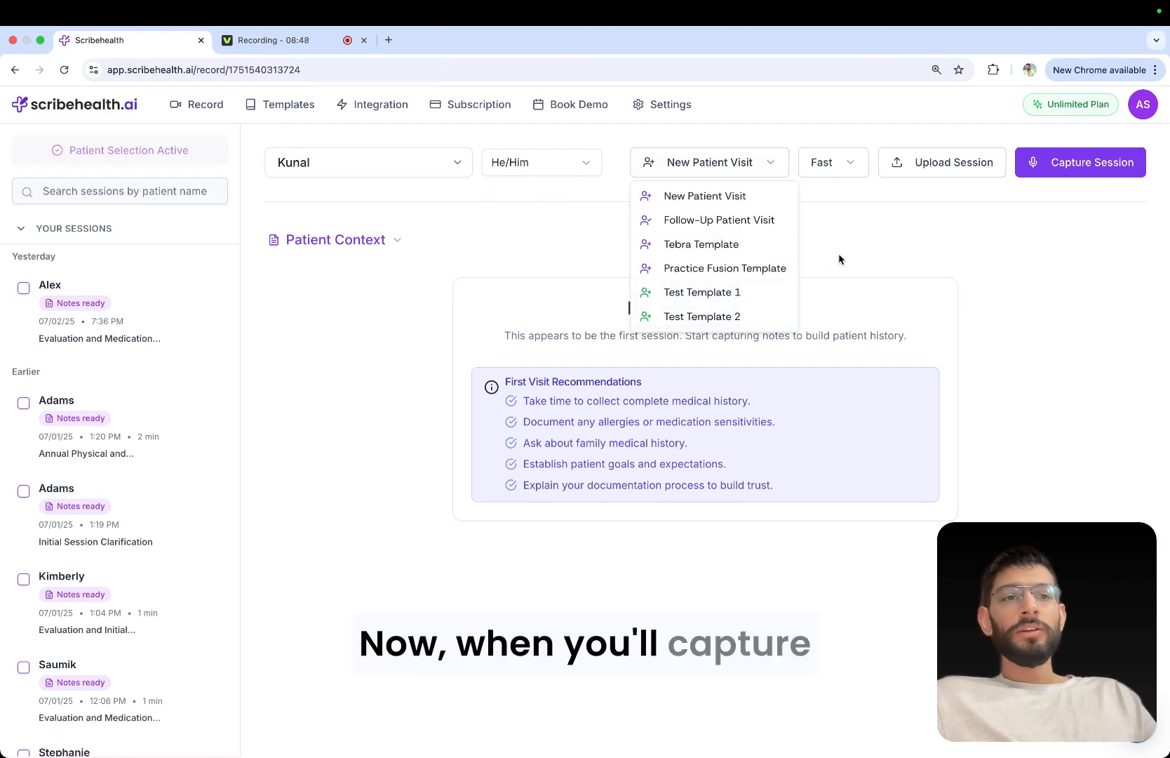
{"action": "left_click", "coordinate": [754, 292]}
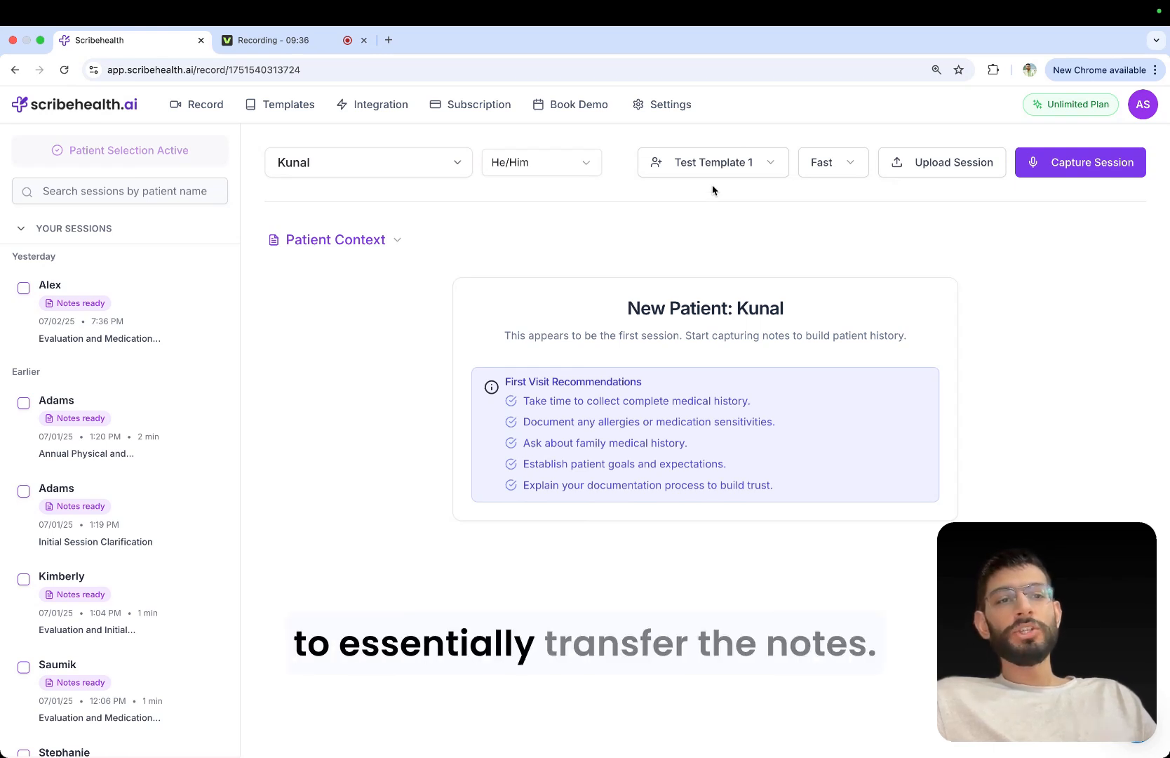
Examine the most recent session's notes and transfer options in the Scribe Health browser extension, and close the extension.
{"action": "left_click", "coordinate": [993, 69]}
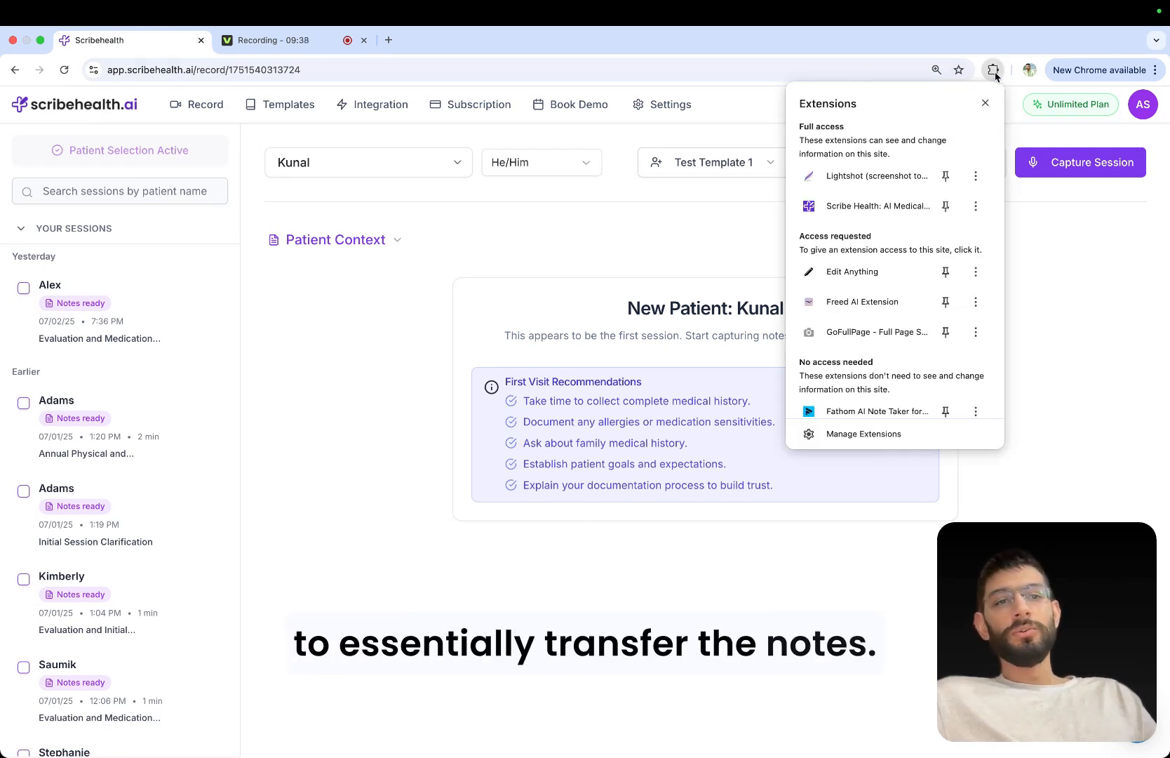
{"action": "left_click", "coordinate": [845, 208]}
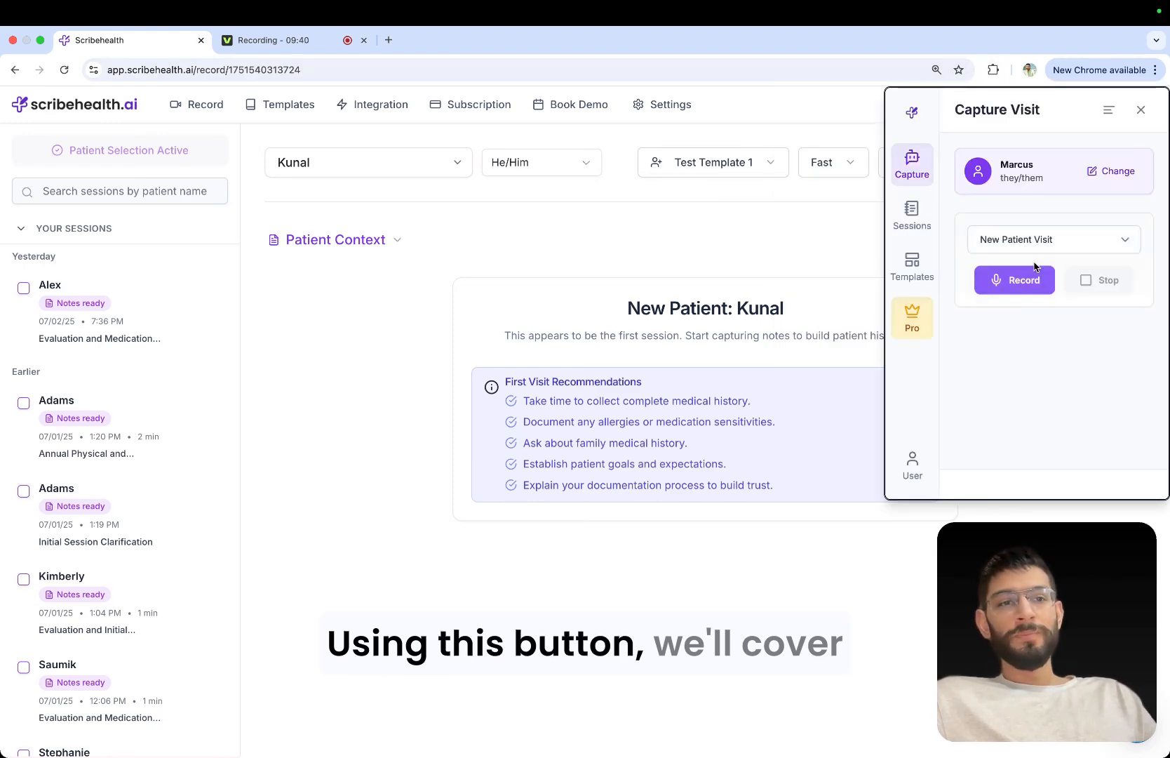
{"action": "left_click", "coordinate": [912, 216]}
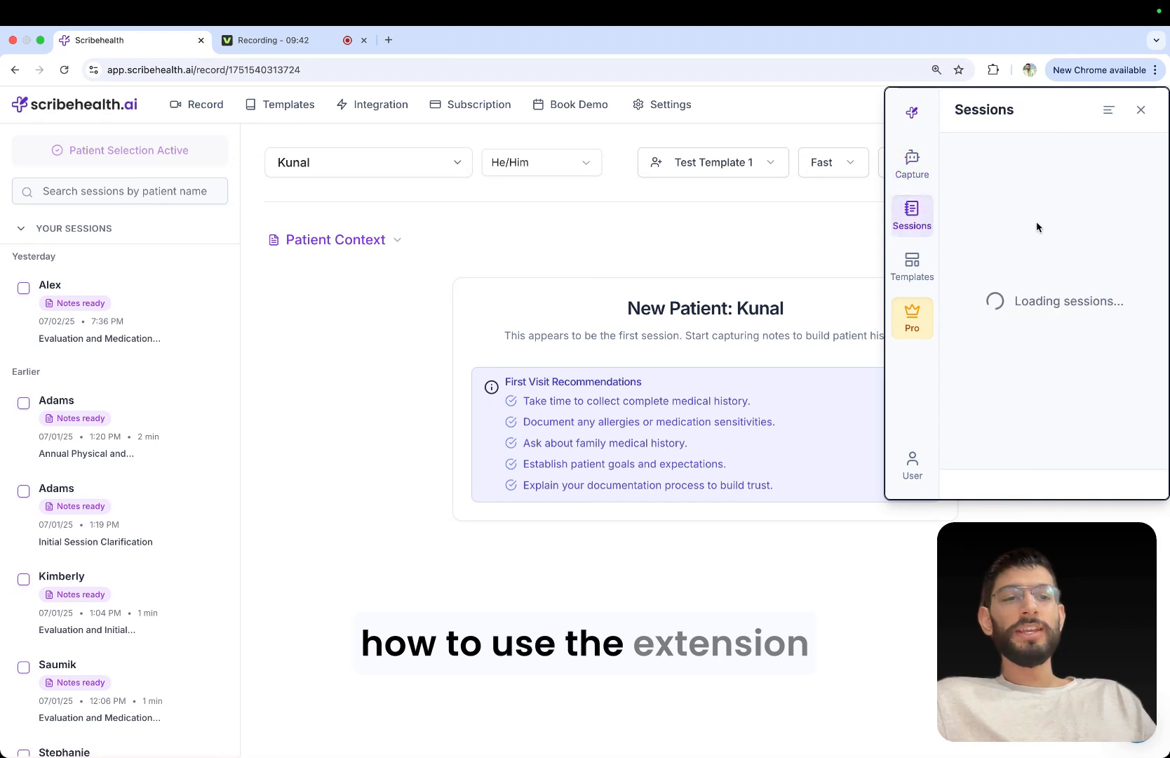
{"action": "left_click", "coordinate": [1126, 228]}
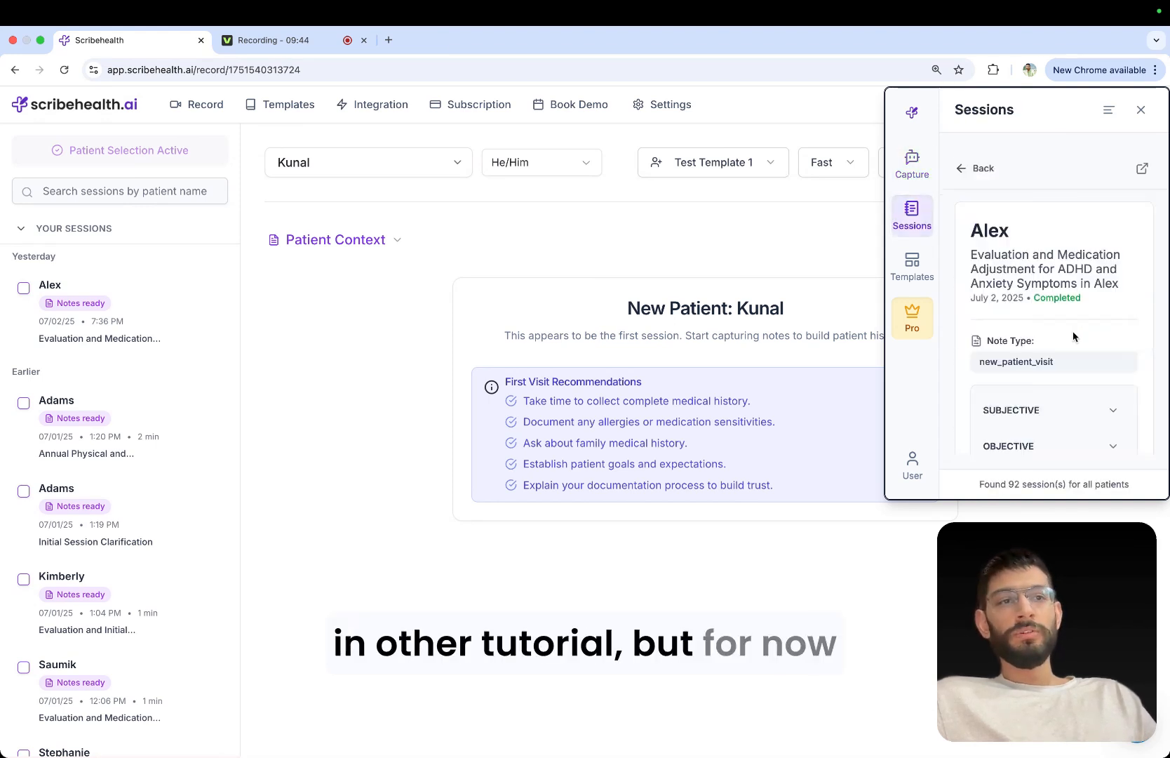
{"action": "scroll", "coordinate": [1074, 337], "scroll_direction": "down", "scroll_amount": 3}
{"action": "scroll", "coordinate": [1073, 337], "scroll_direction": "down", "scroll_amount": 1}
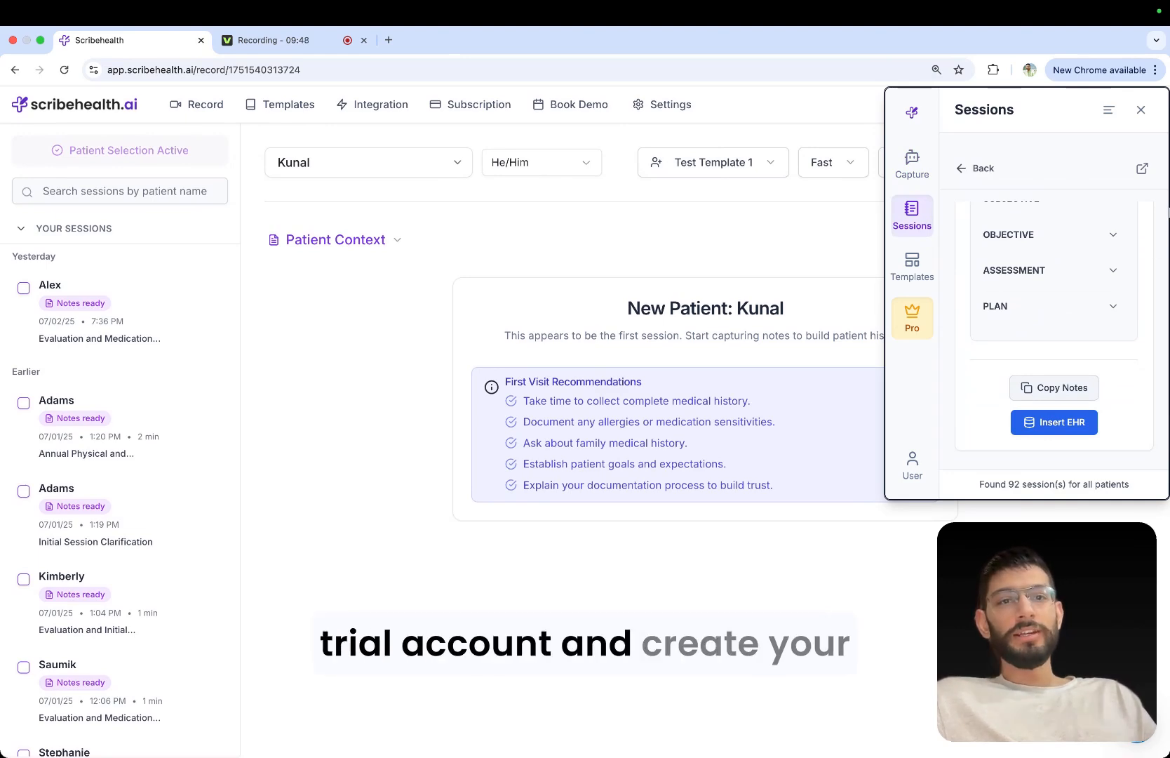
{"action": "left_click", "coordinate": [1140, 110]}
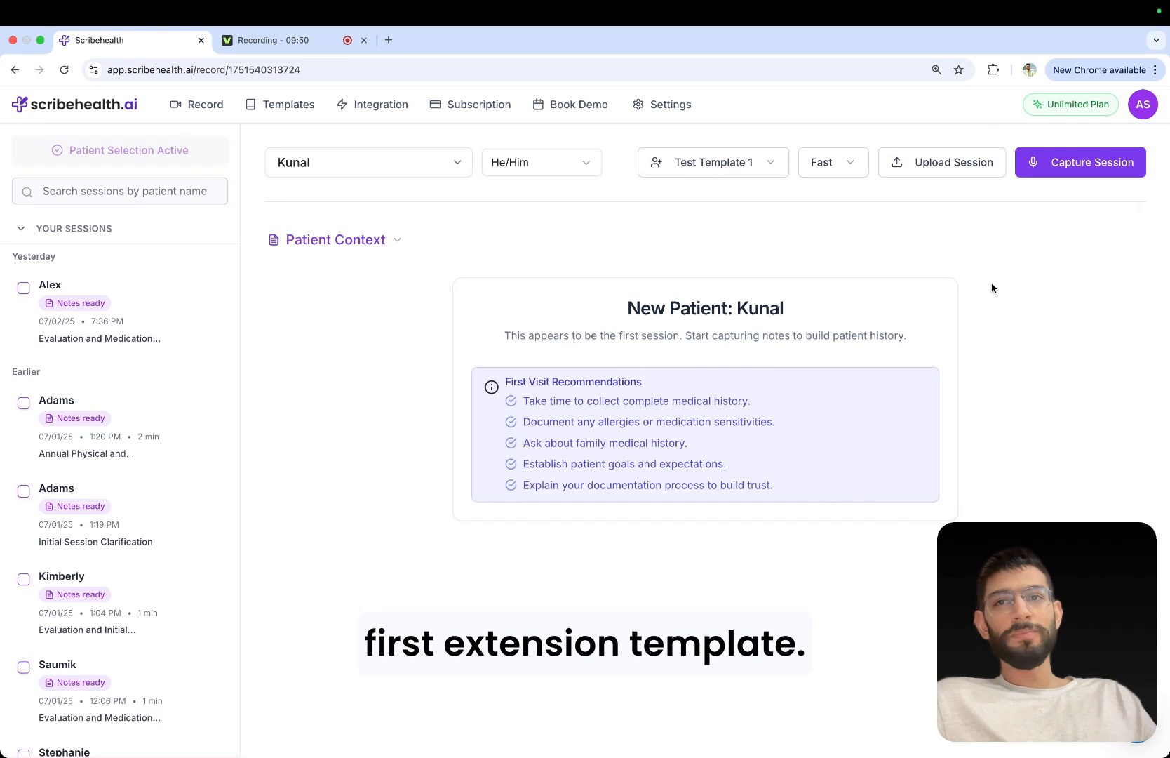